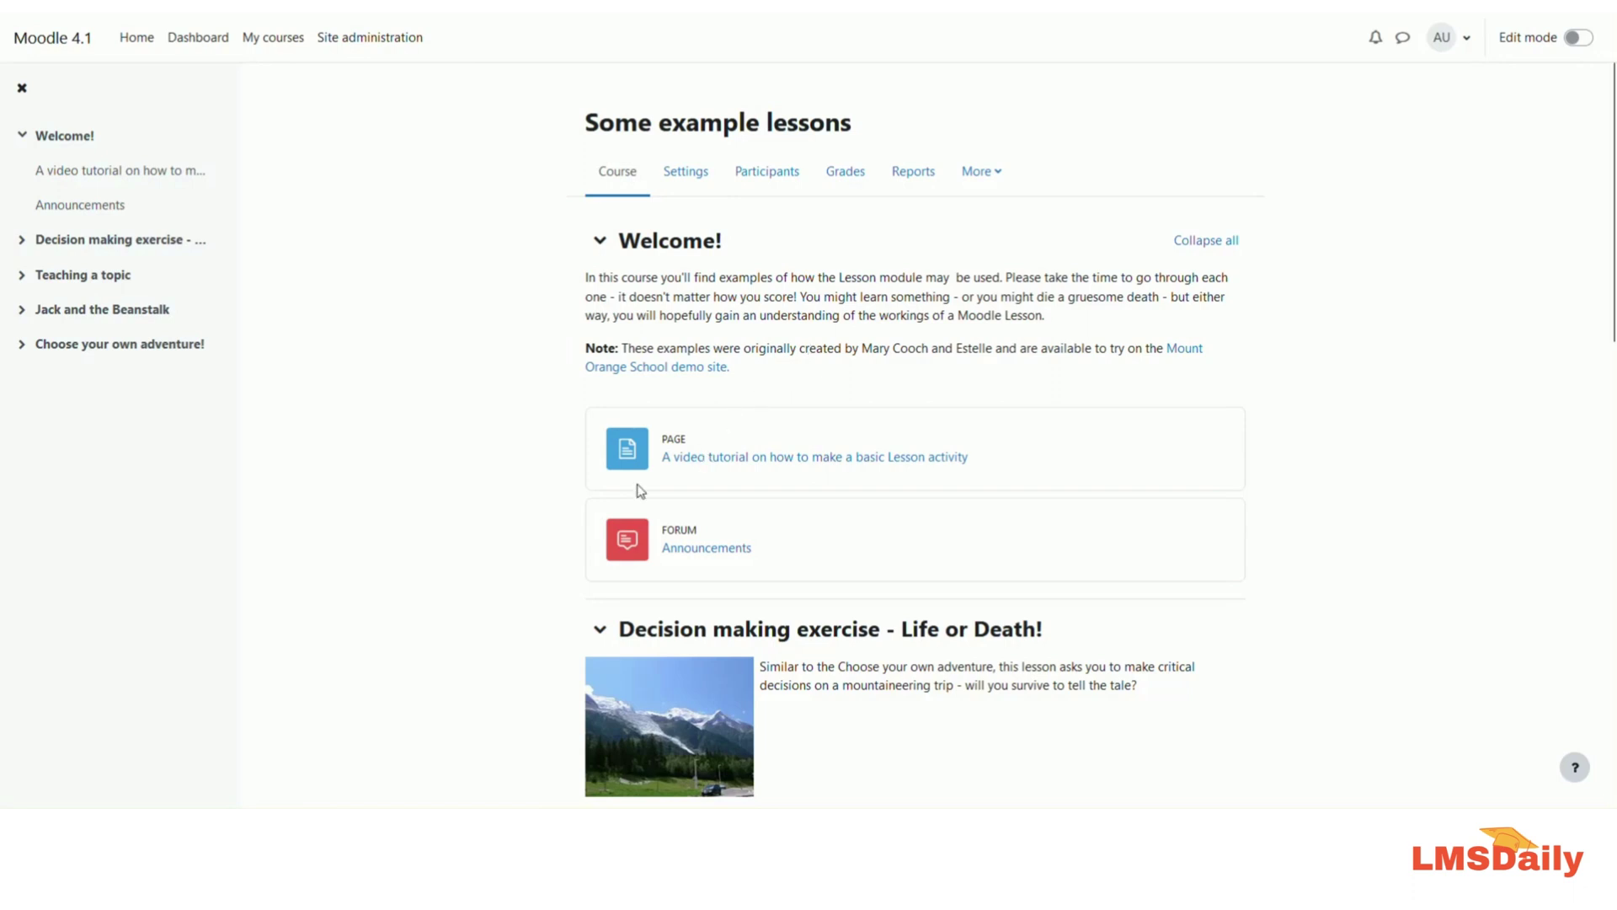
# Look through the course page's sections and lessons to examine how the topics are laid out.
pyautogui.scroll(-6, 640, 490)
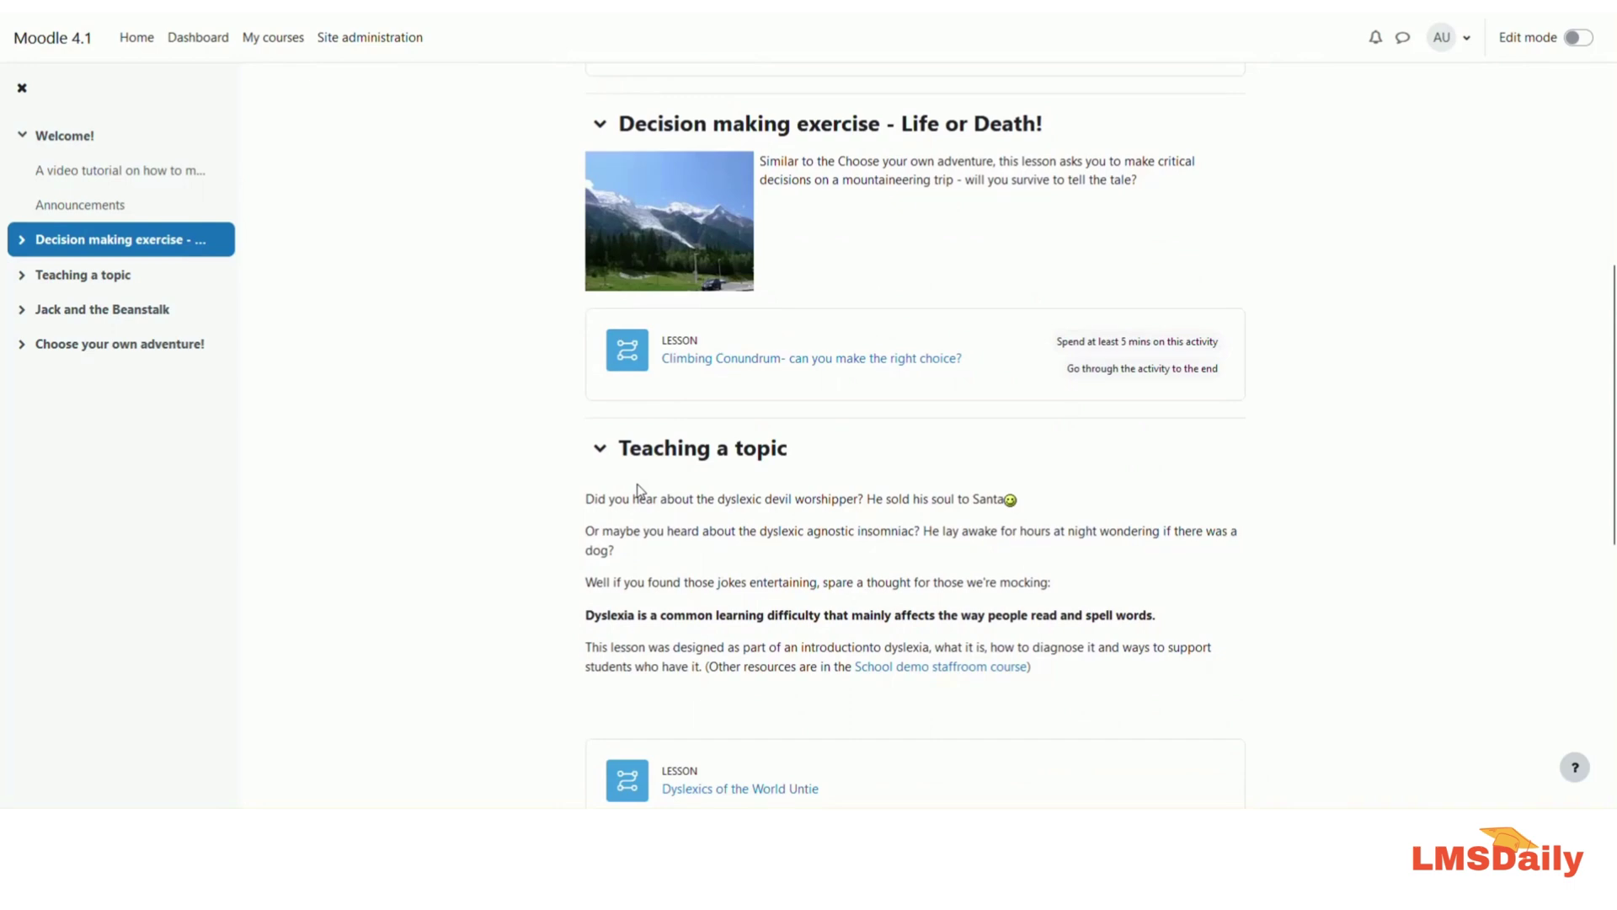
pyautogui.scroll(-5, 638, 490)
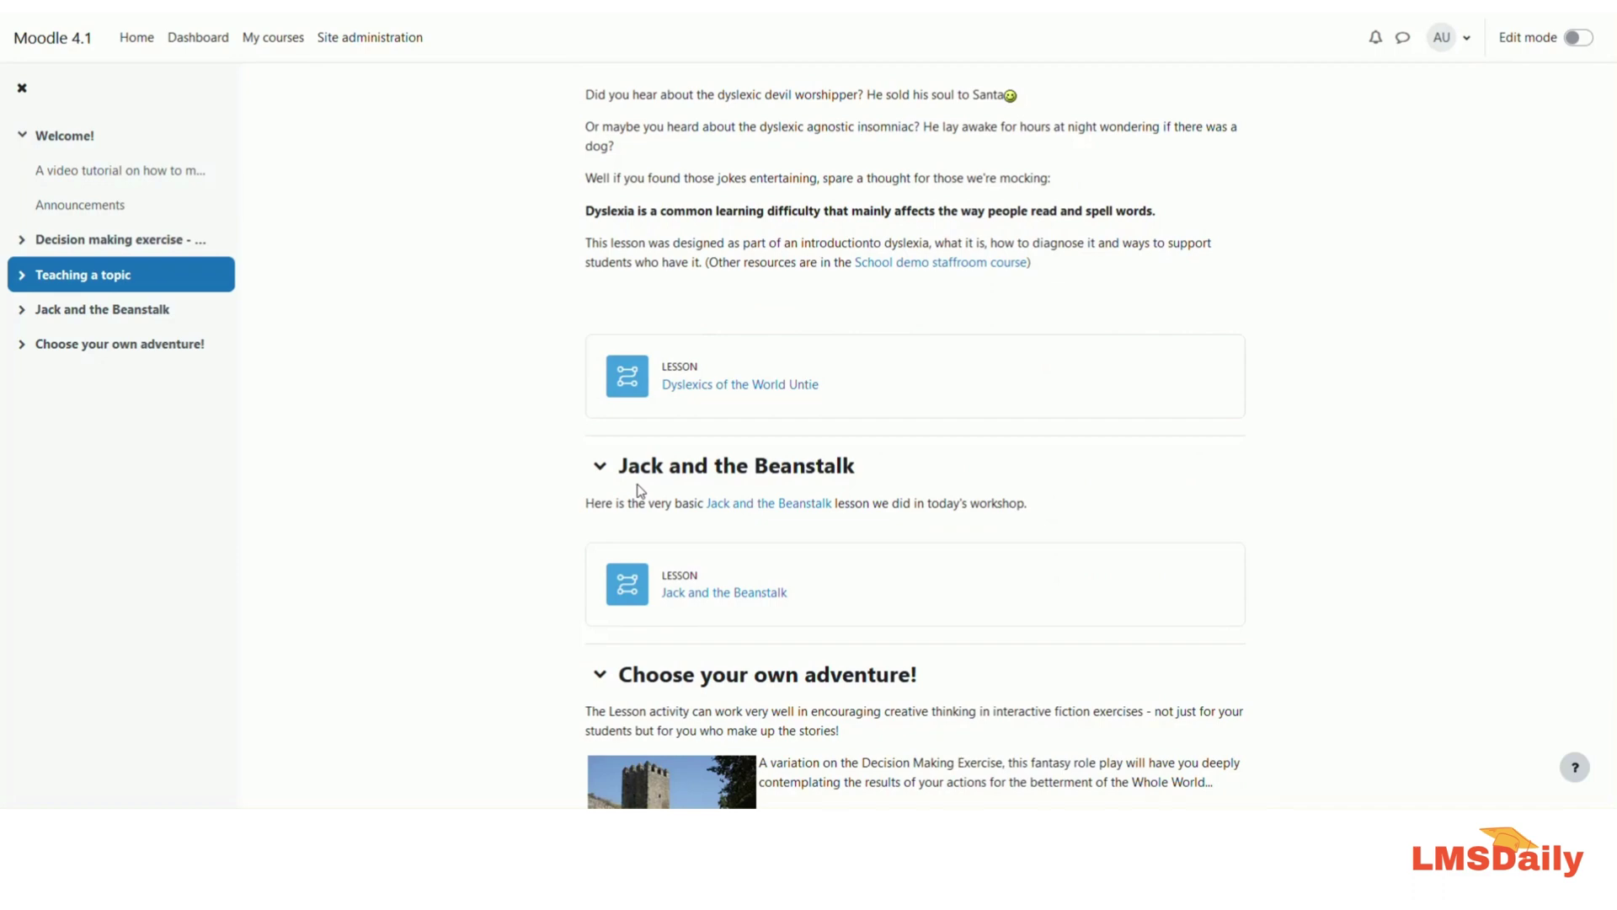
pyautogui.scroll(12, 640, 490)
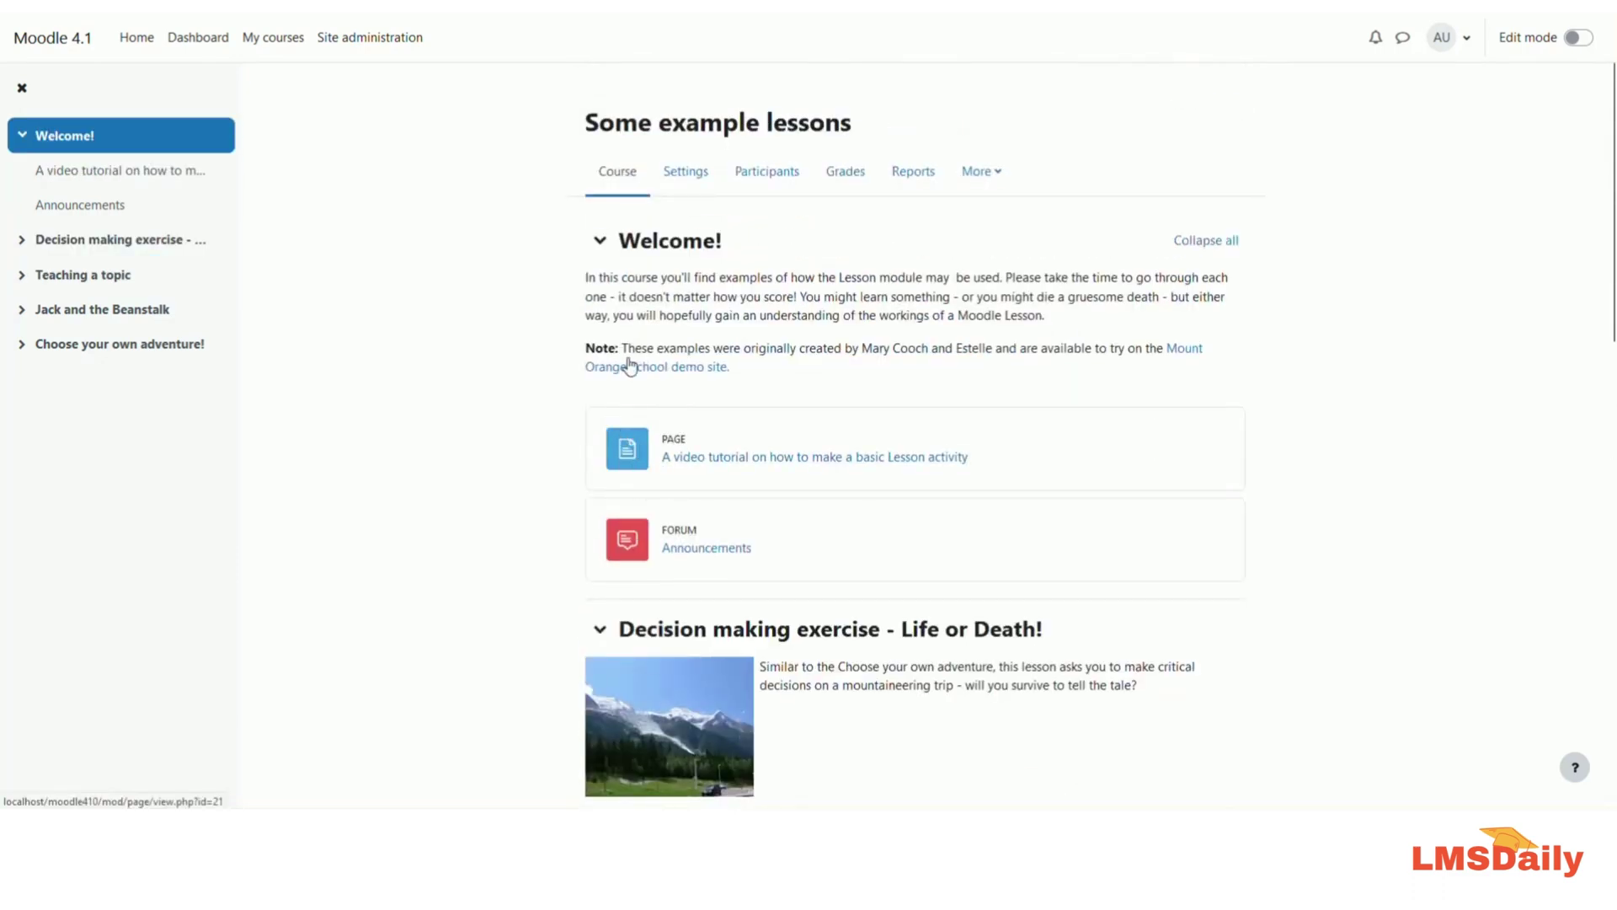
pyautogui.scroll(-3, 890, 587)
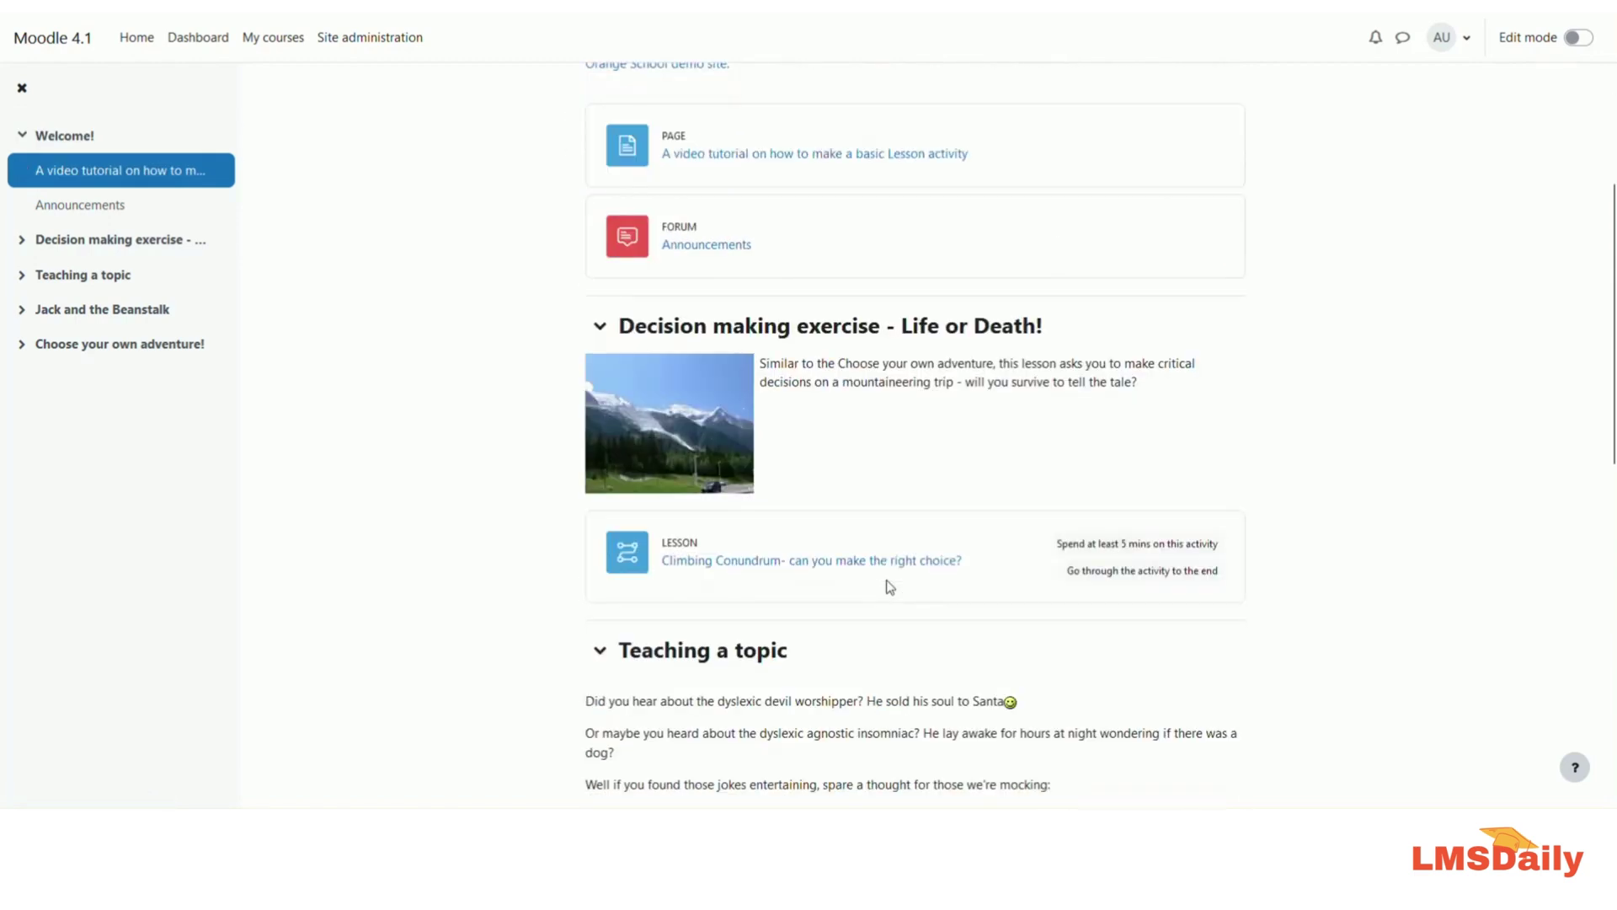
pyautogui.scroll(3, 745, 589)
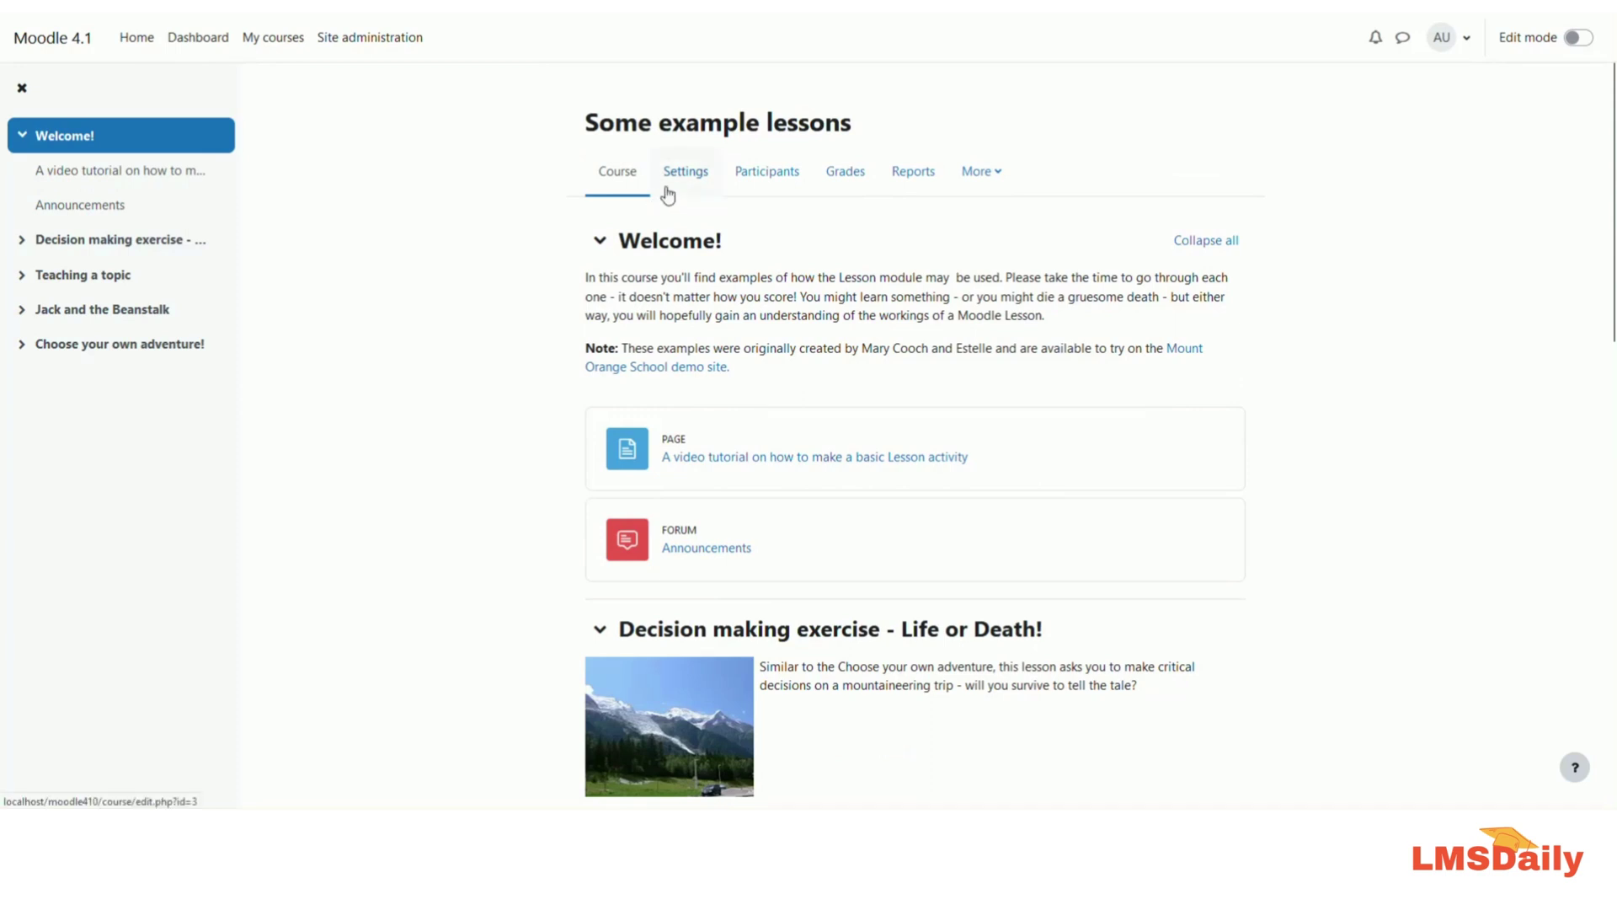
# Set the course format to Multitopic format, keep the topic duration Unspecified, and save and display the course.
pyautogui.click(673, 181)
pyautogui.scroll(-5, 628, 459)
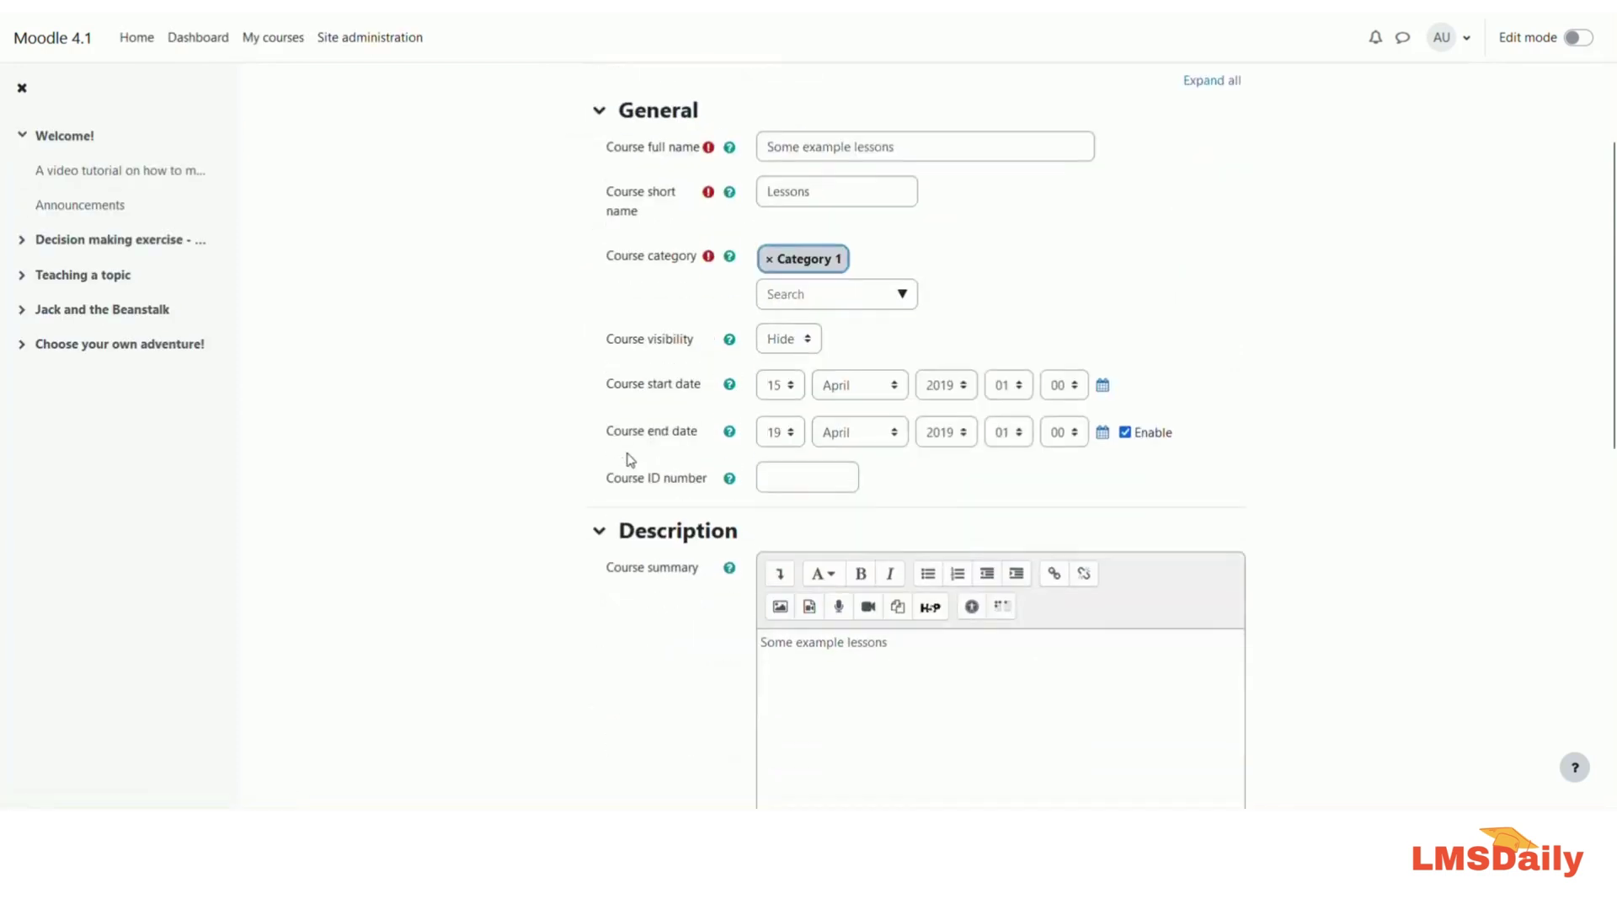
pyautogui.scroll(-5, 626, 459)
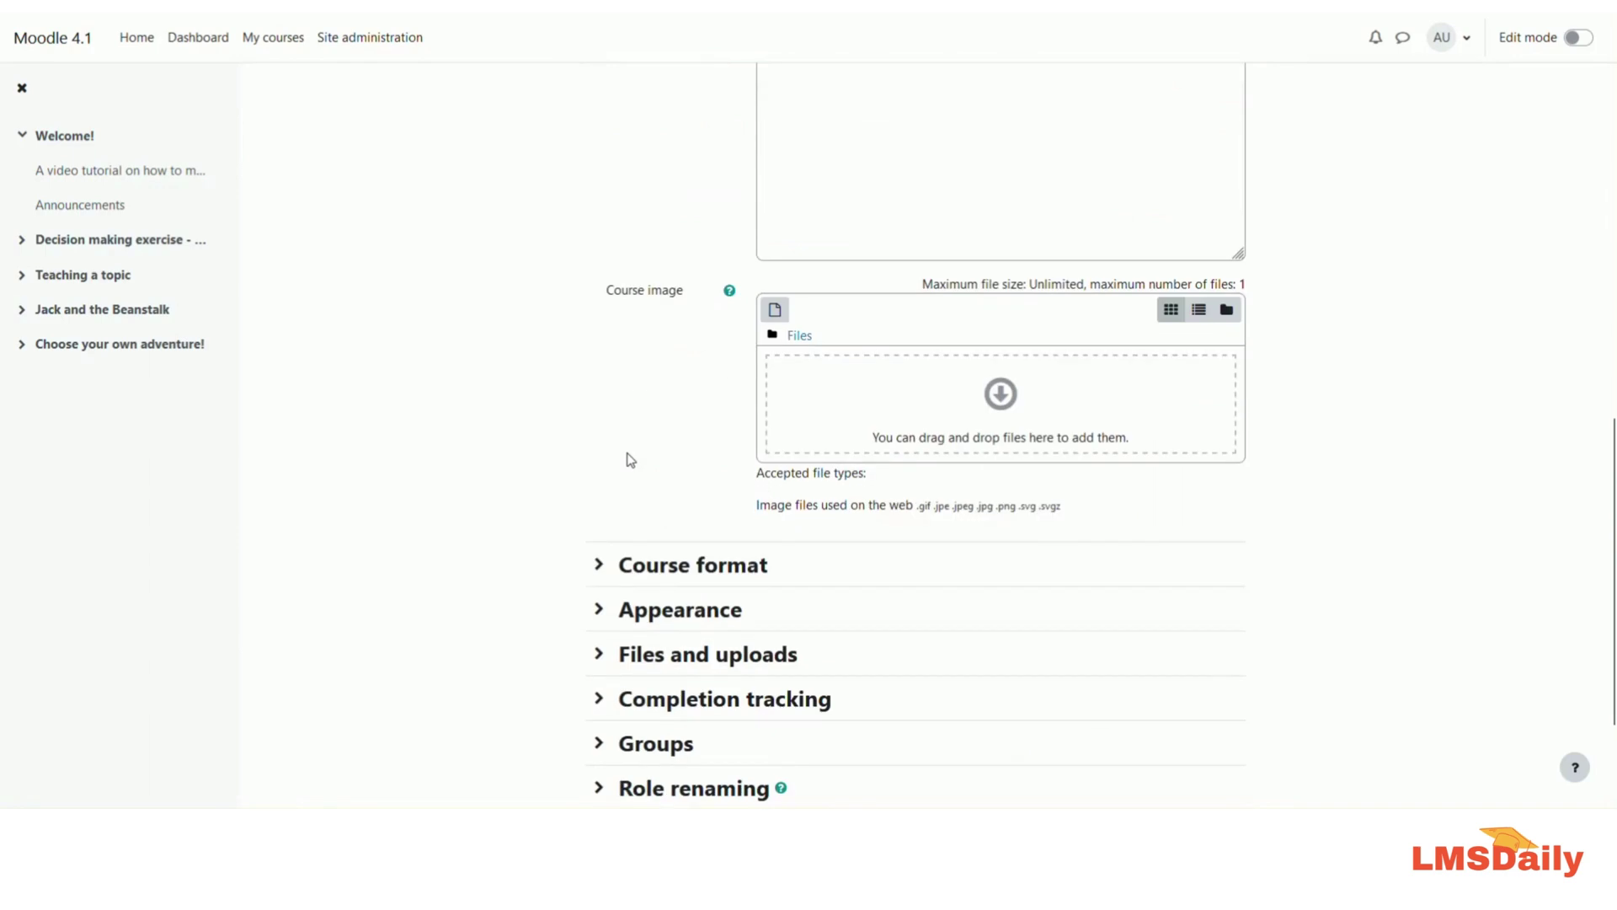
pyautogui.click(652, 574)
pyautogui.scroll(-1, 651, 574)
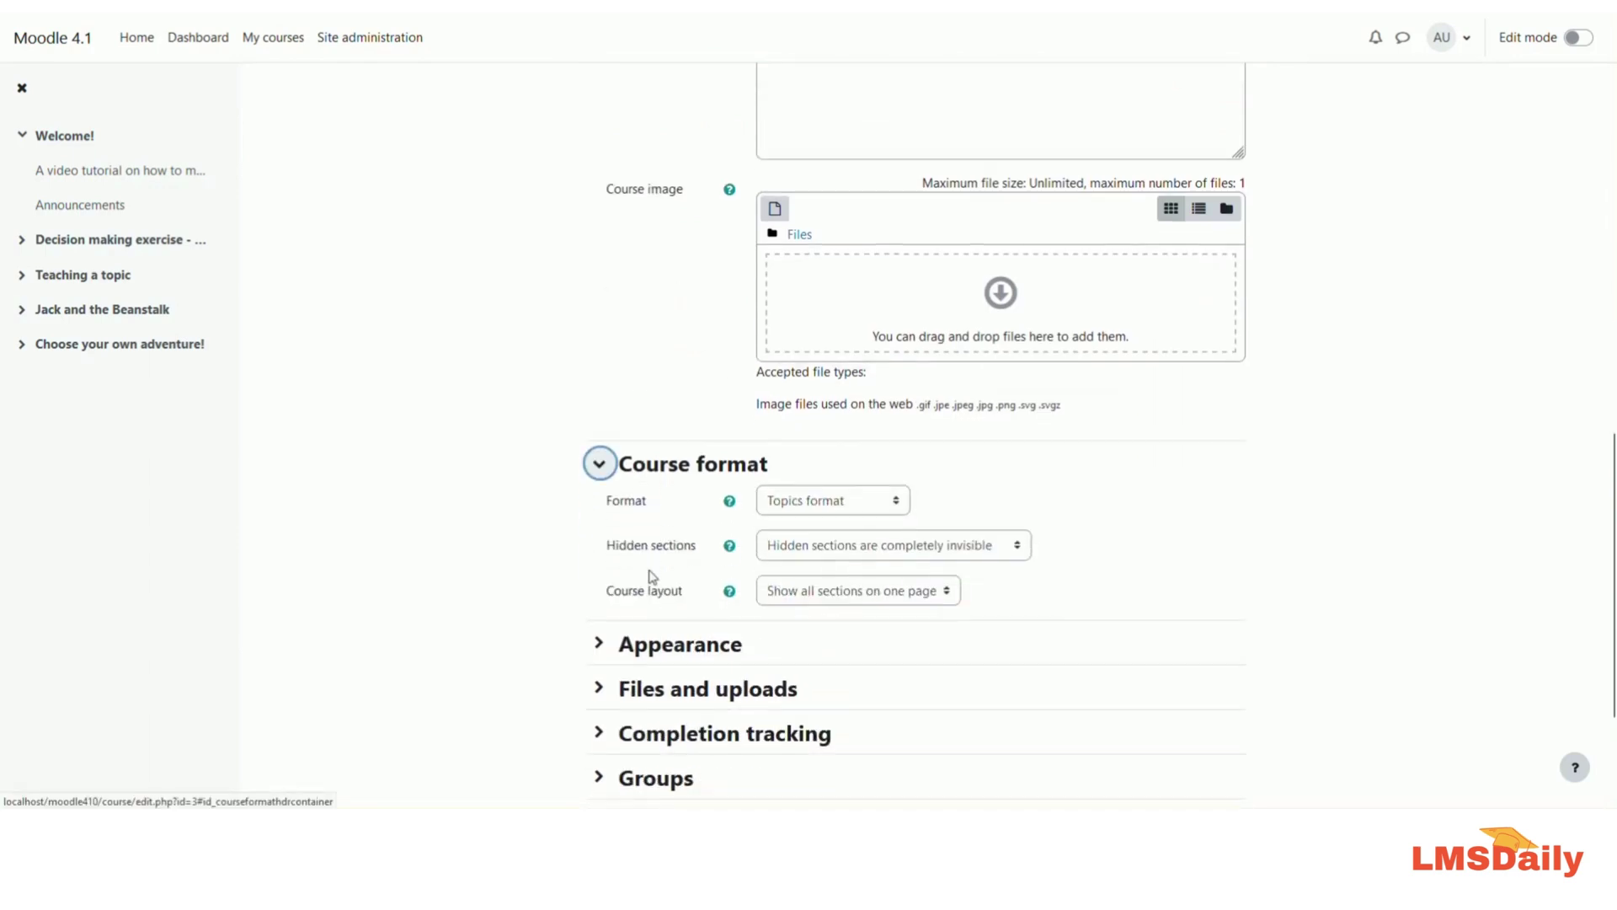
pyautogui.click(786, 504)
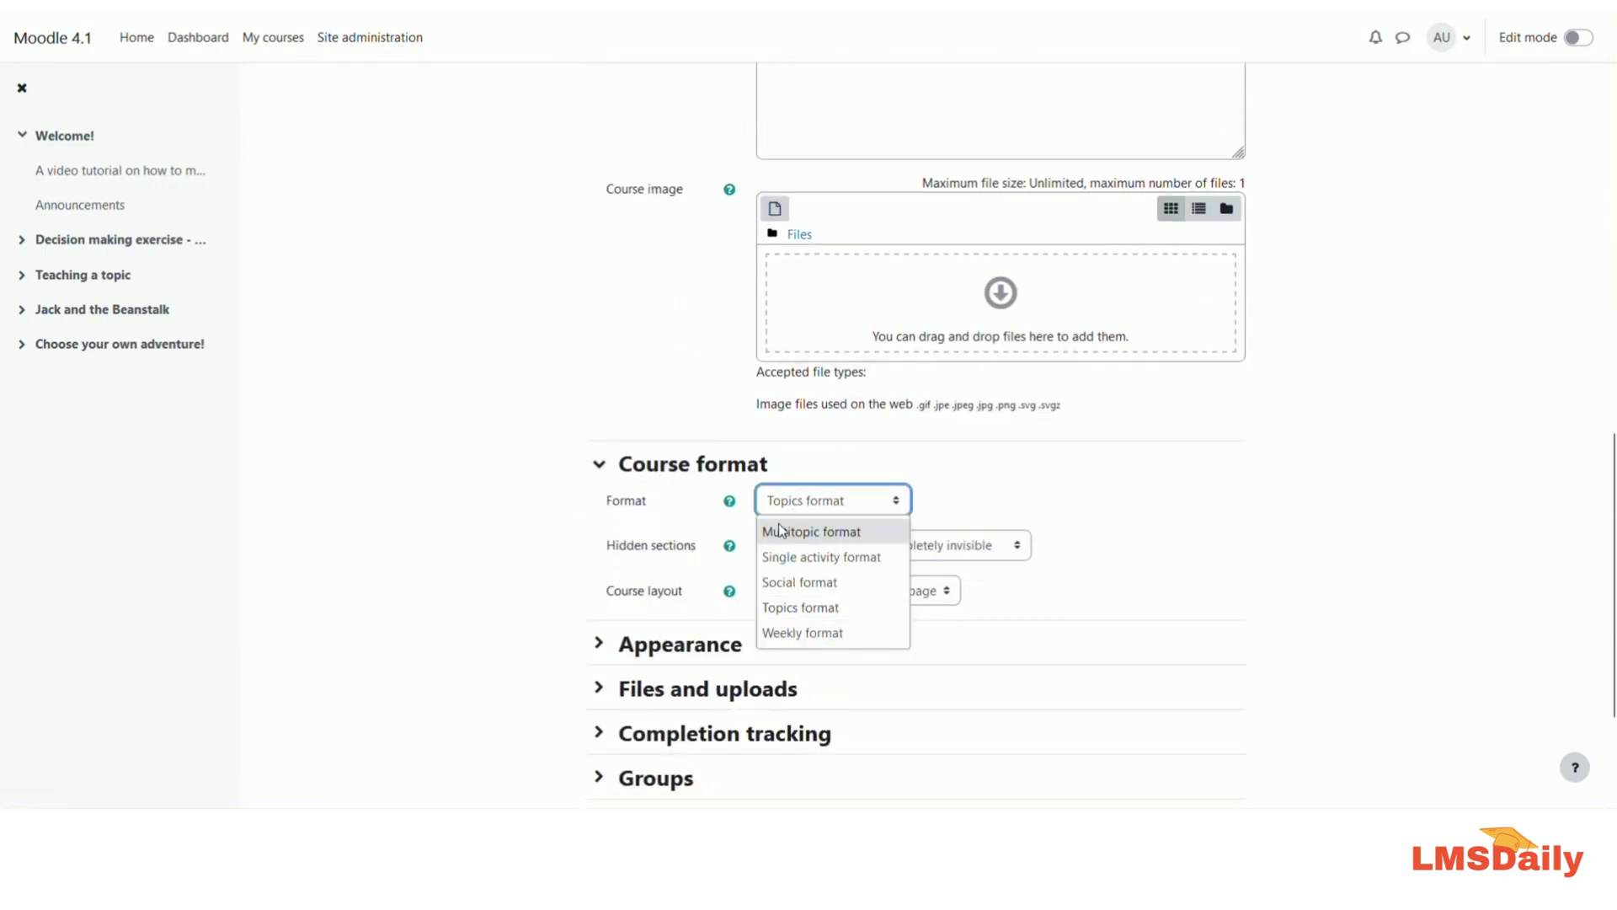
pyautogui.click(776, 530)
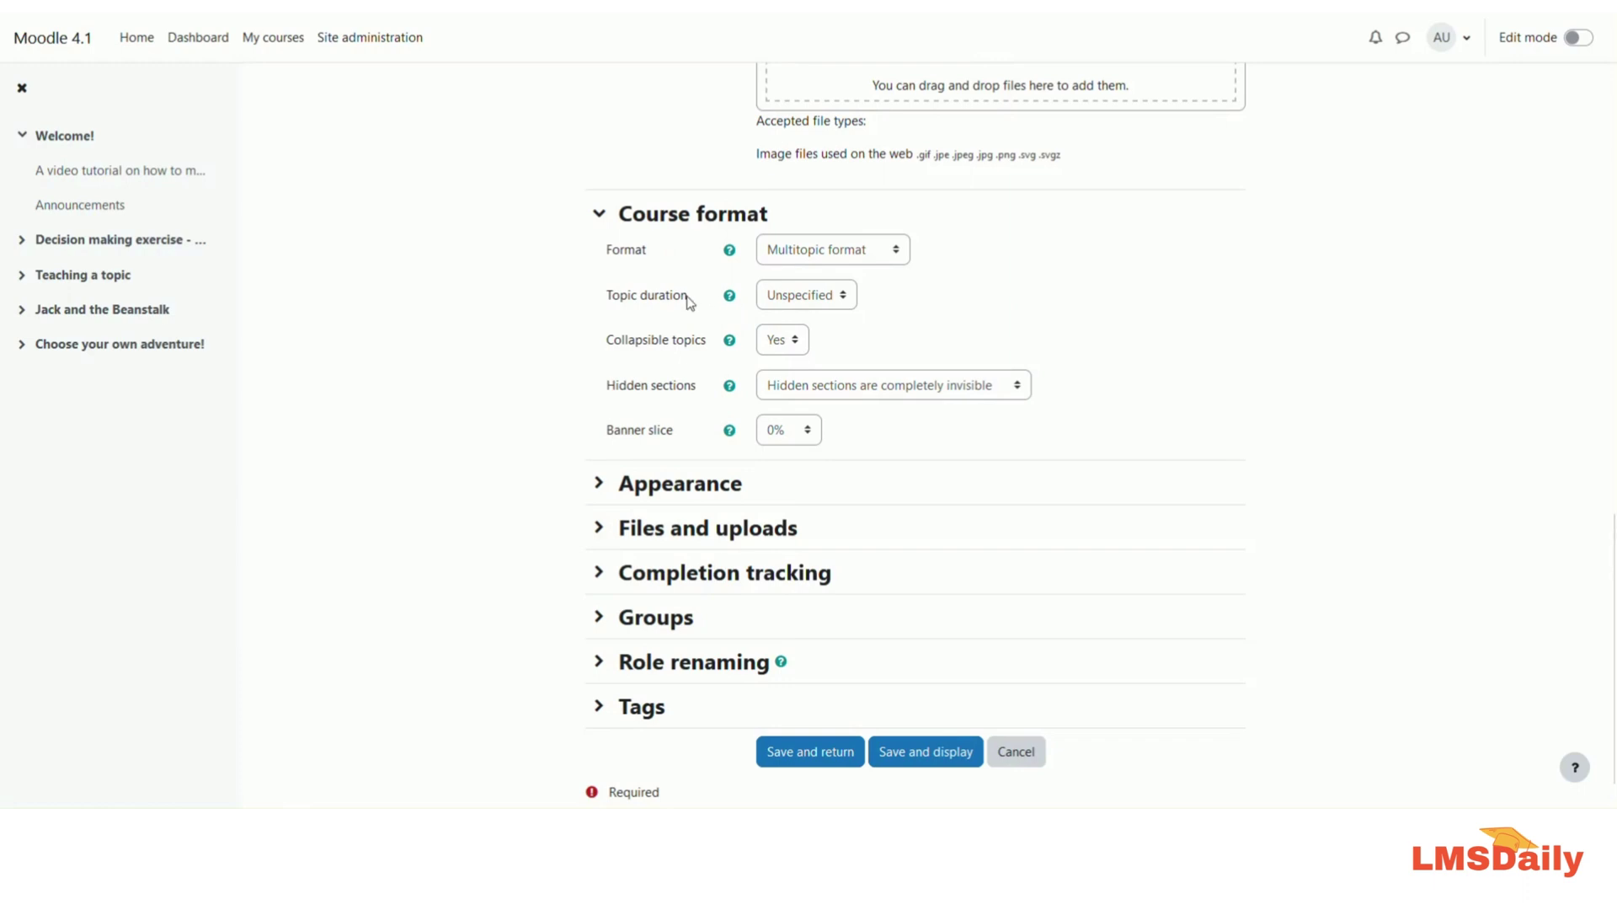
pyautogui.click(816, 301)
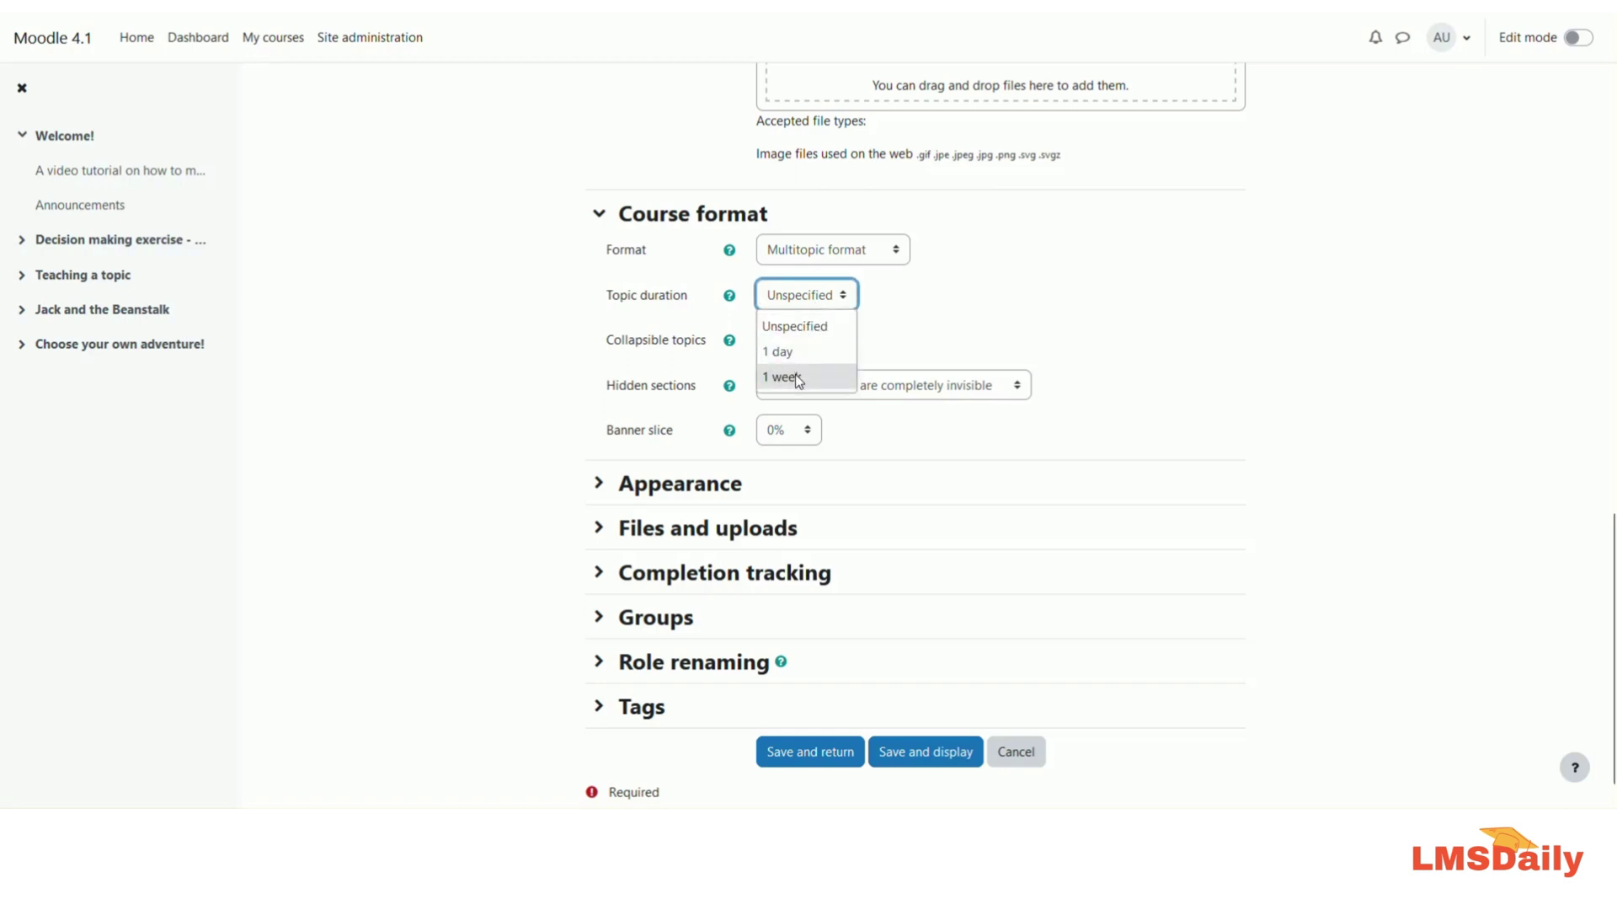
pyautogui.click(806, 301)
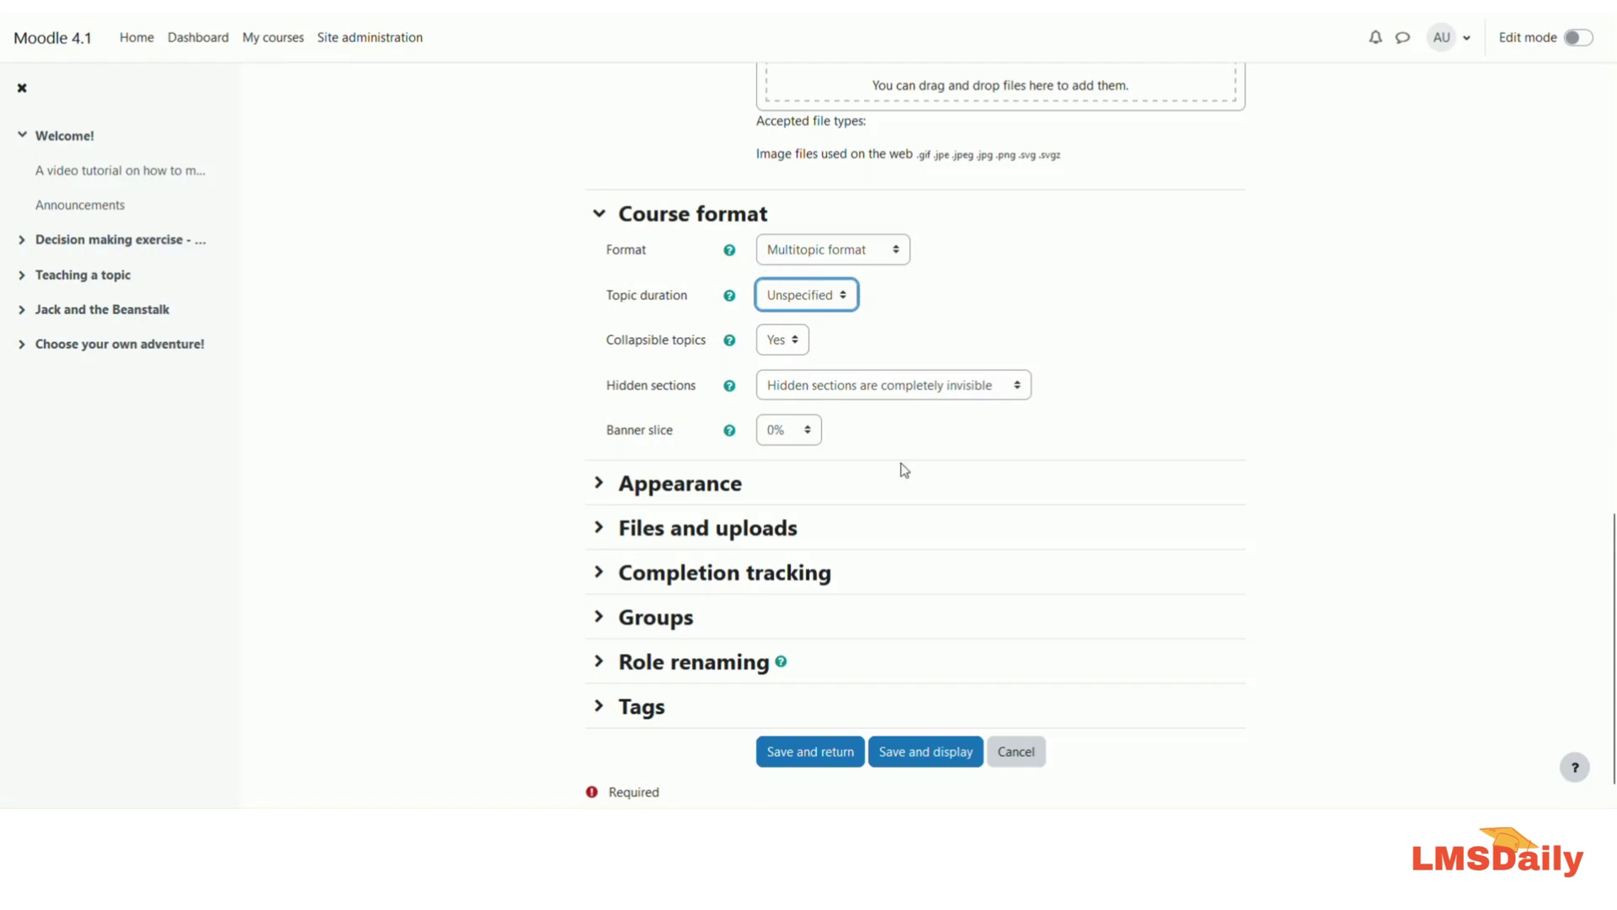
pyautogui.click(930, 753)
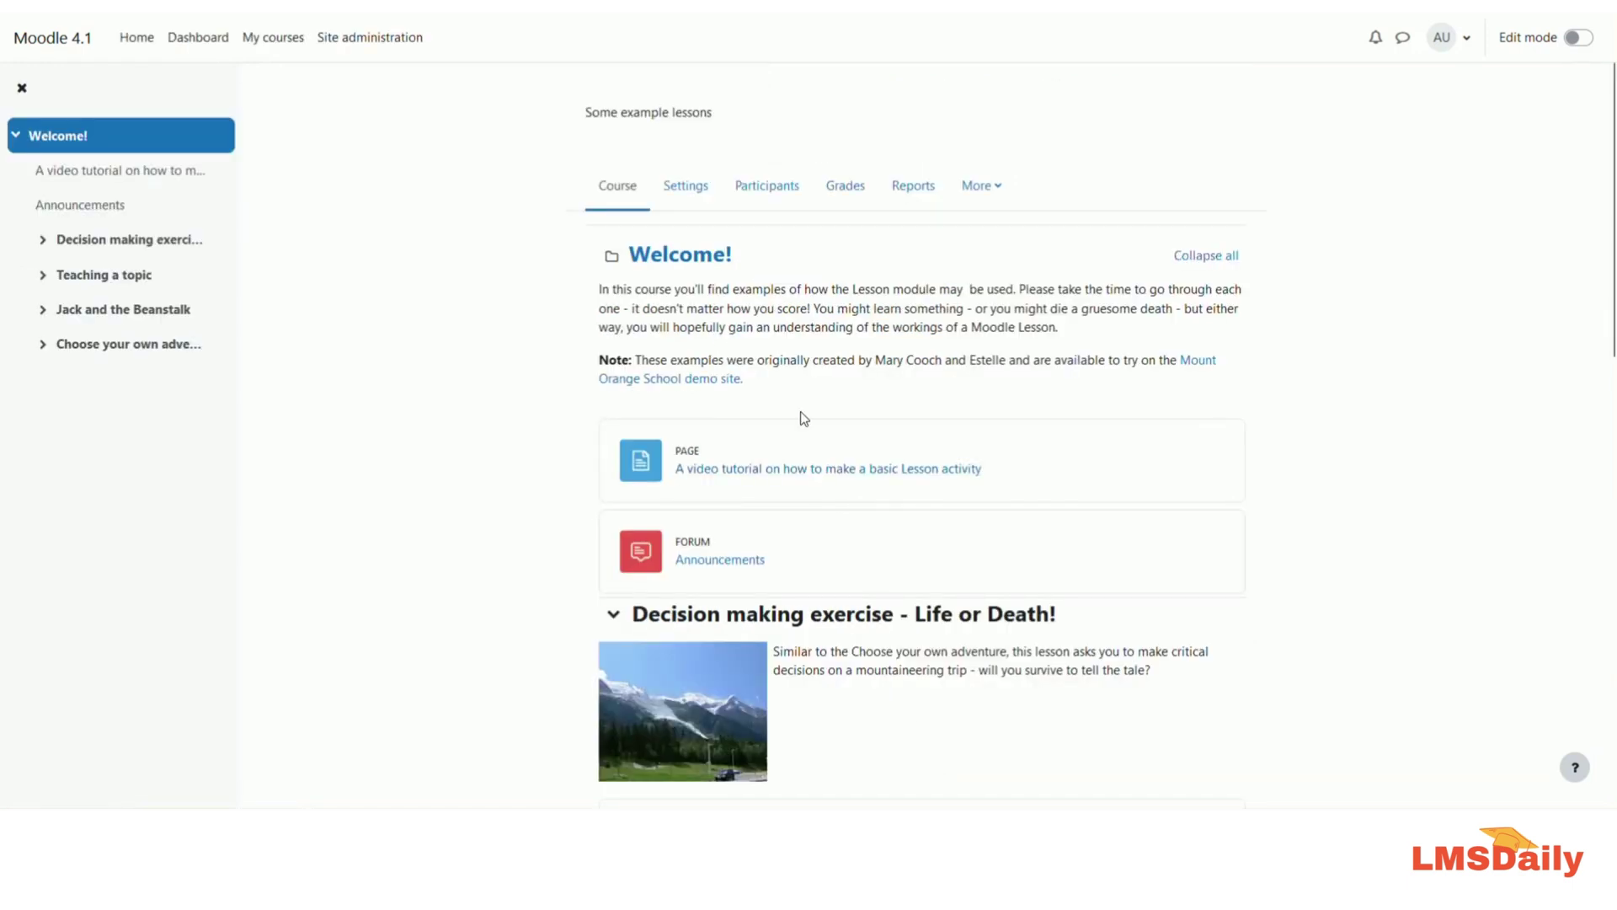
# Review the reformatted course page and turn on edit mode.
pyautogui.scroll(-10, 803, 419)
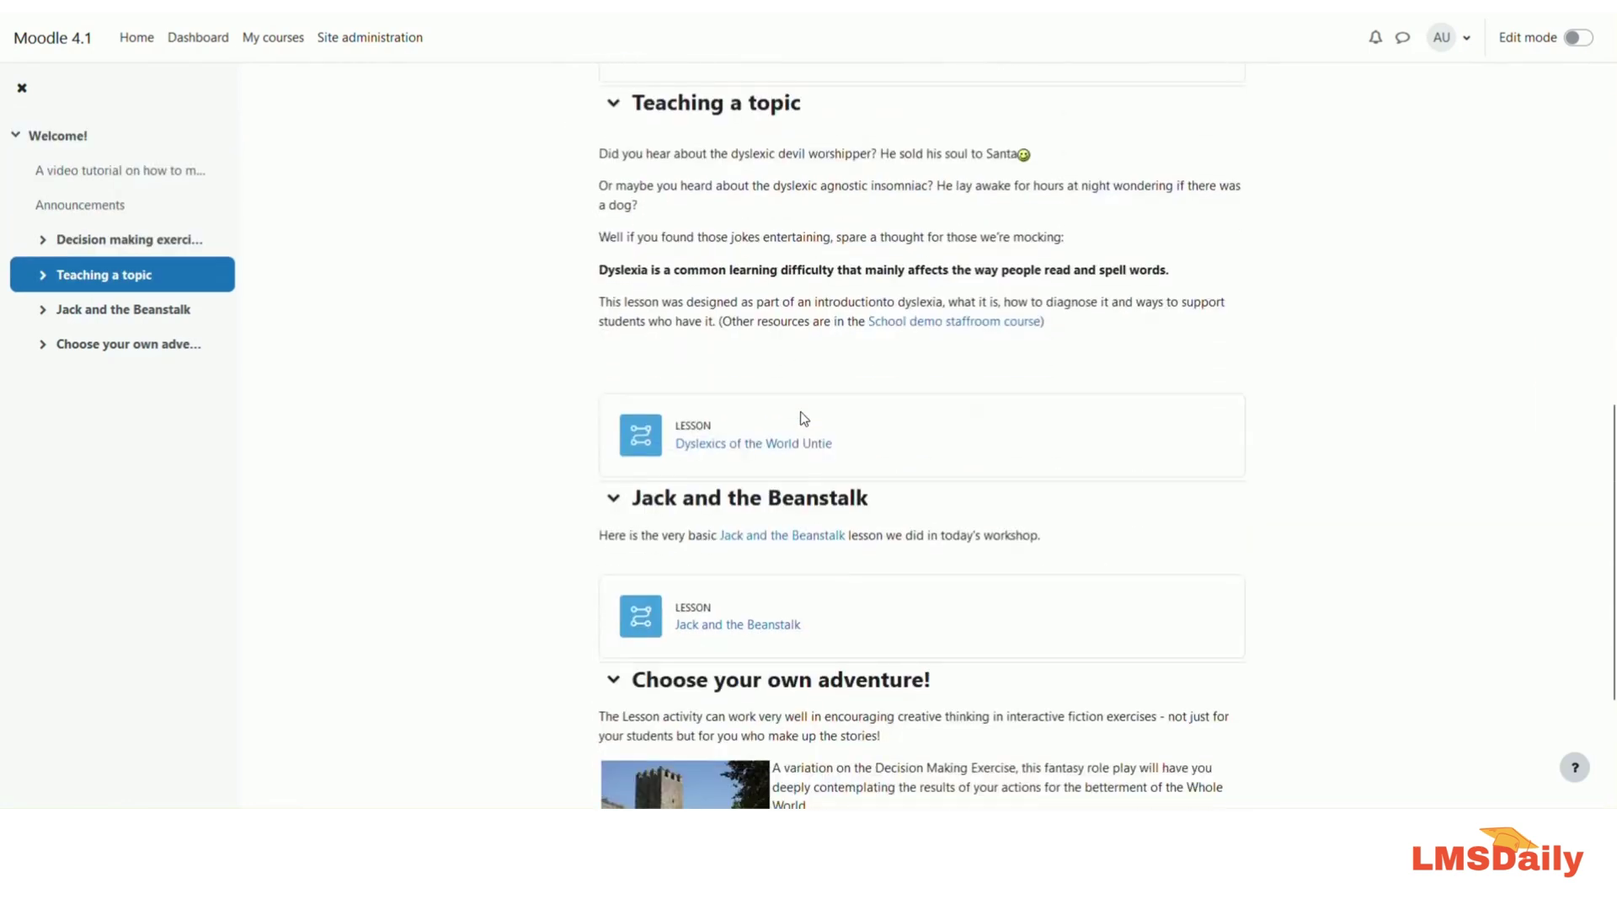
pyautogui.scroll(-3, 802, 419)
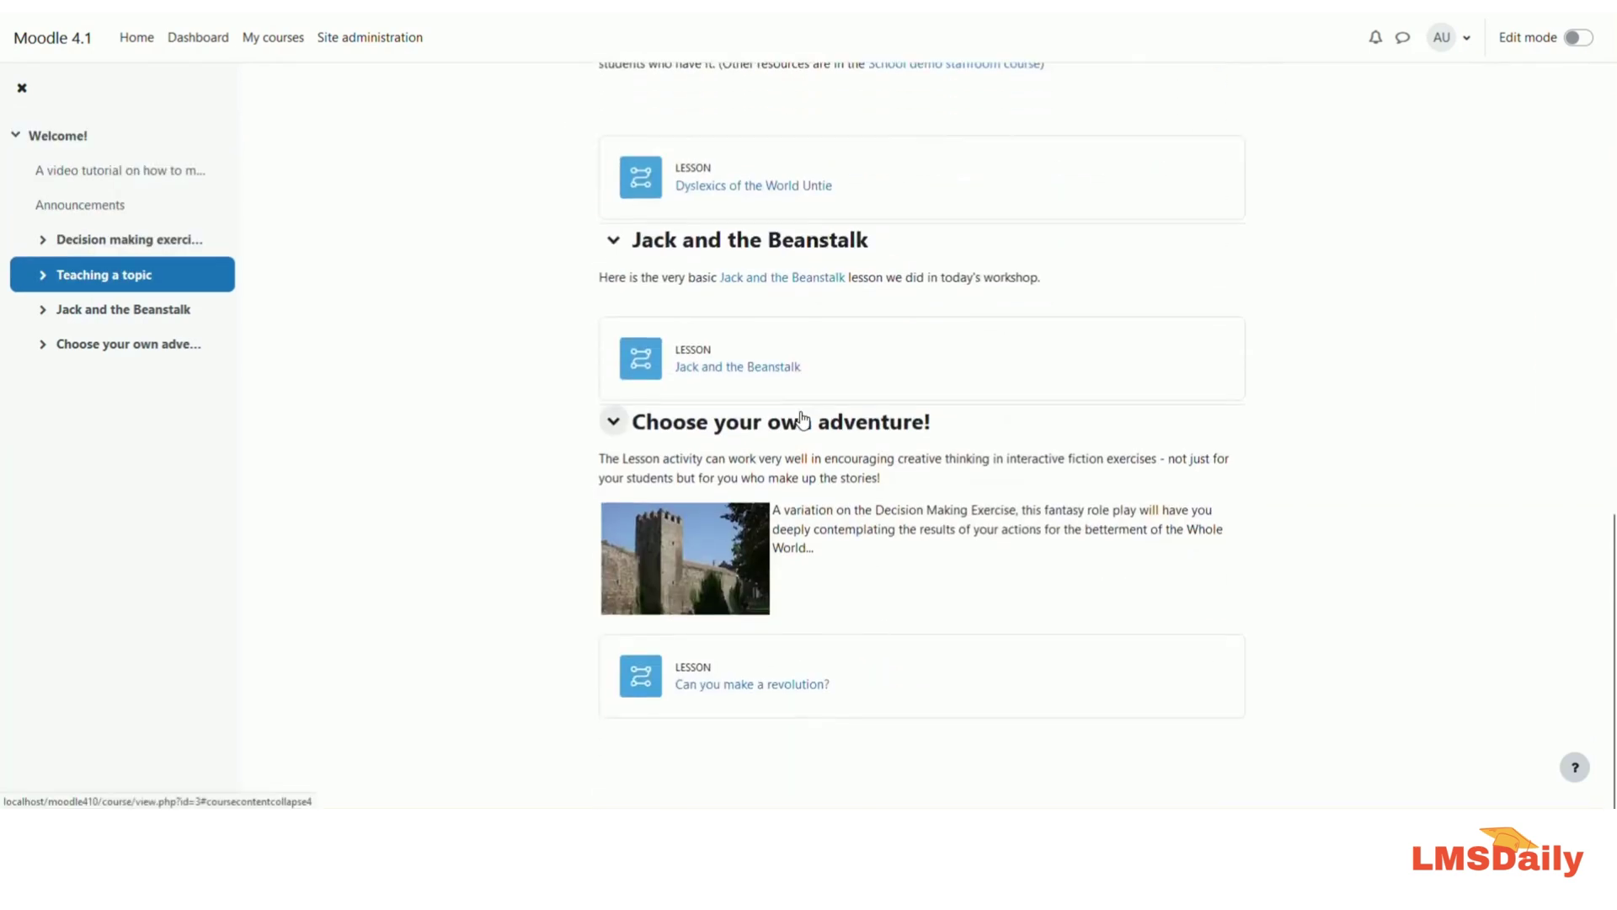
pyautogui.scroll(11, 803, 418)
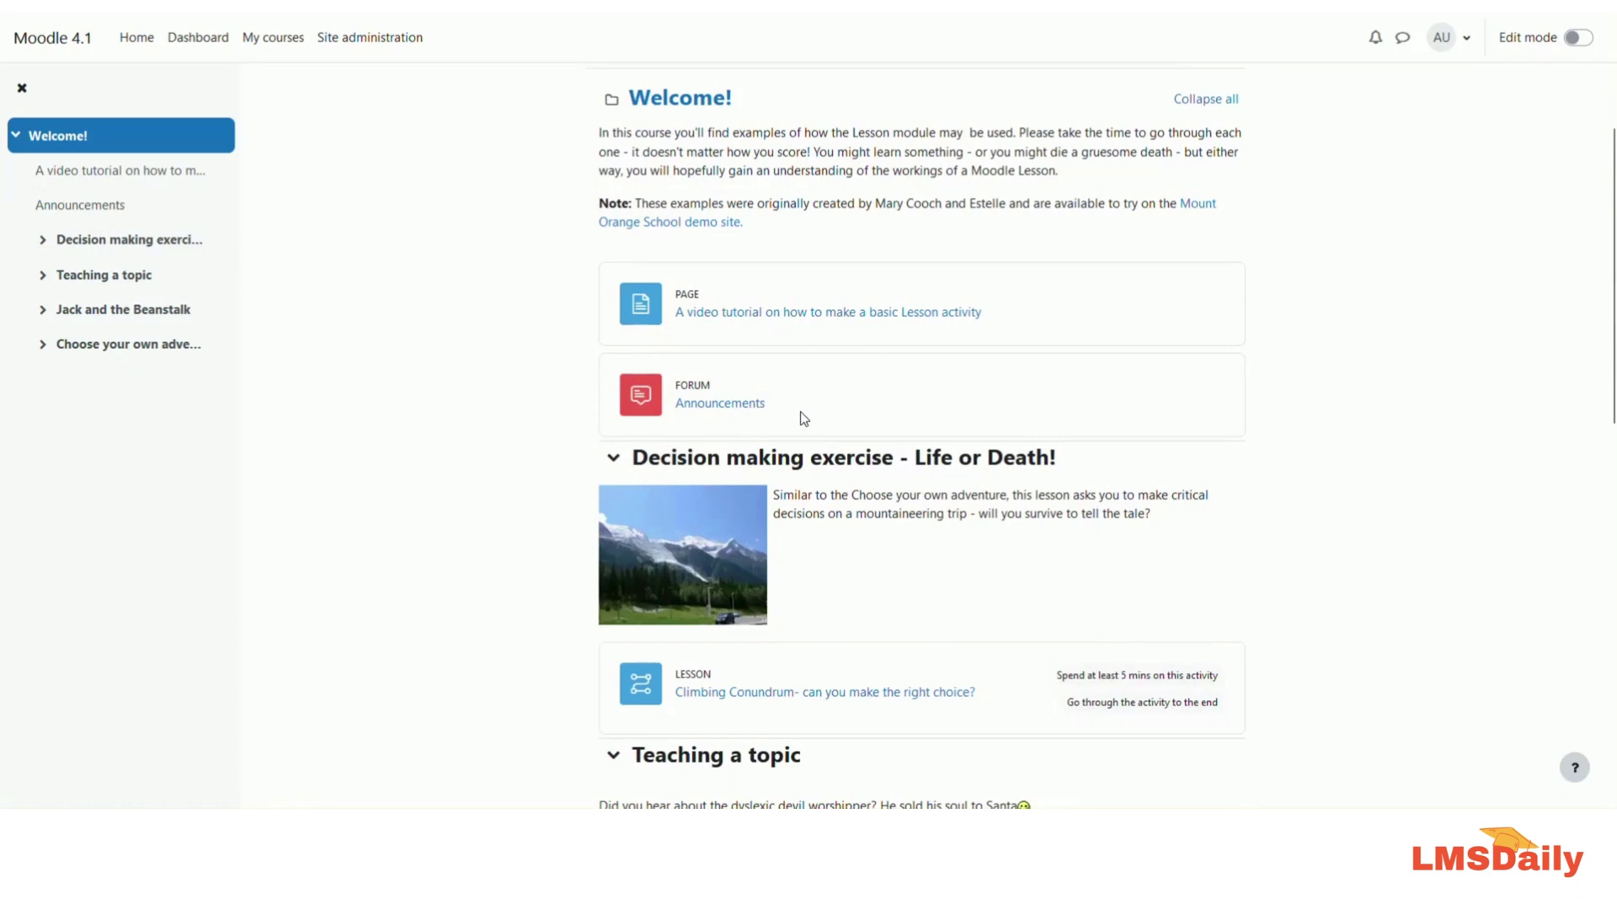
pyautogui.scroll(3, 803, 419)
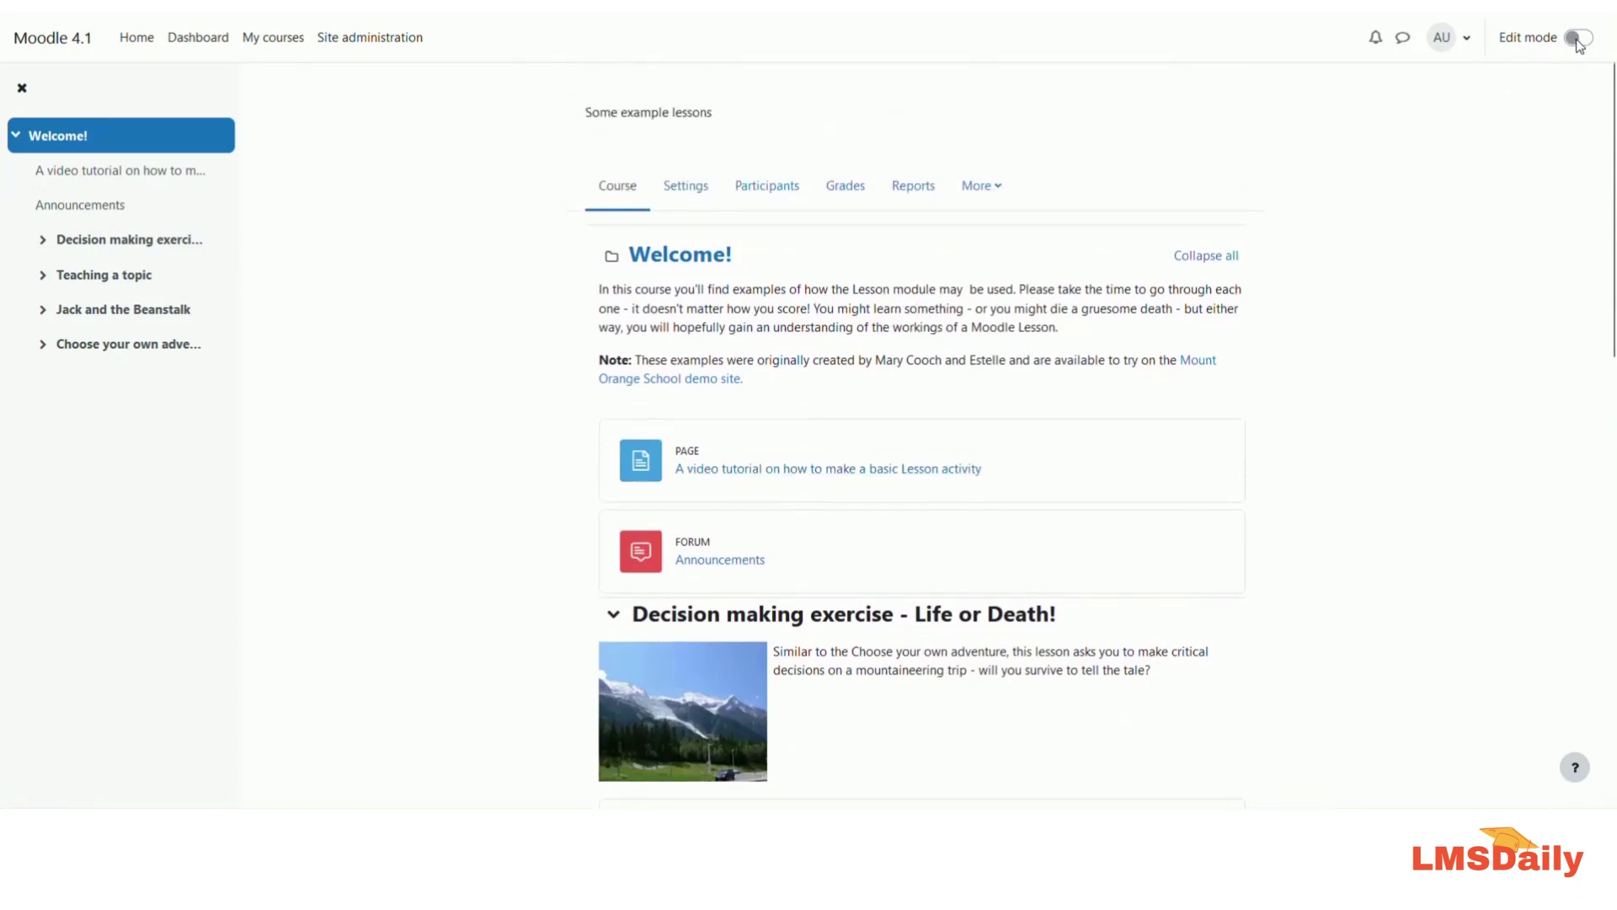
pyautogui.click(1578, 39)
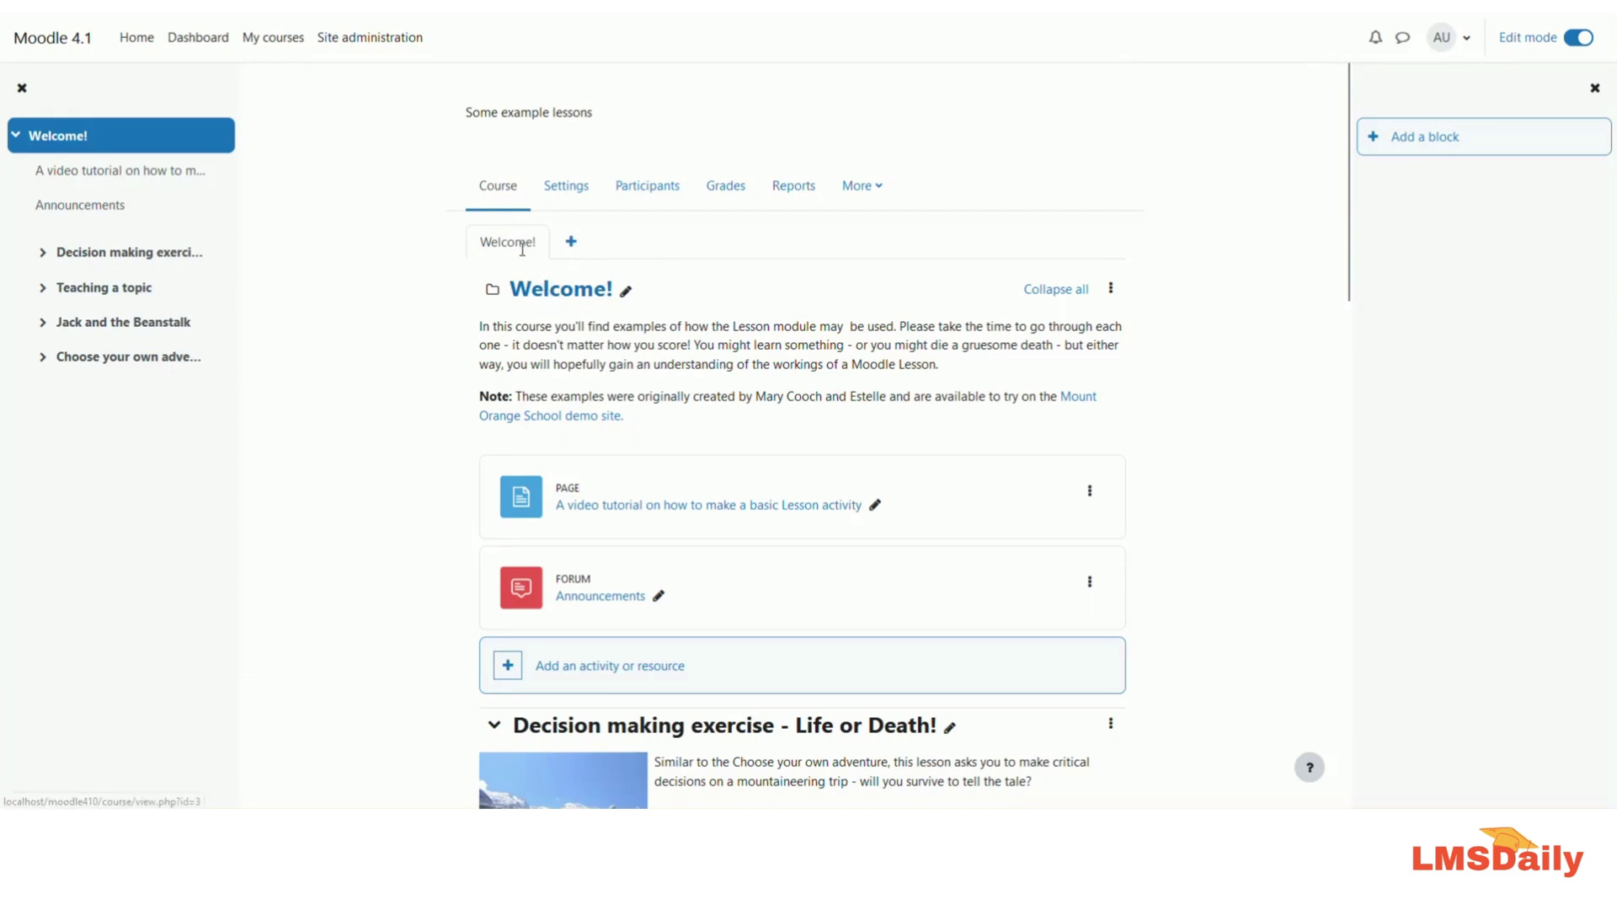
# Add a top-level page after Welcome! and name it Course Resources.
pyautogui.click(571, 243)
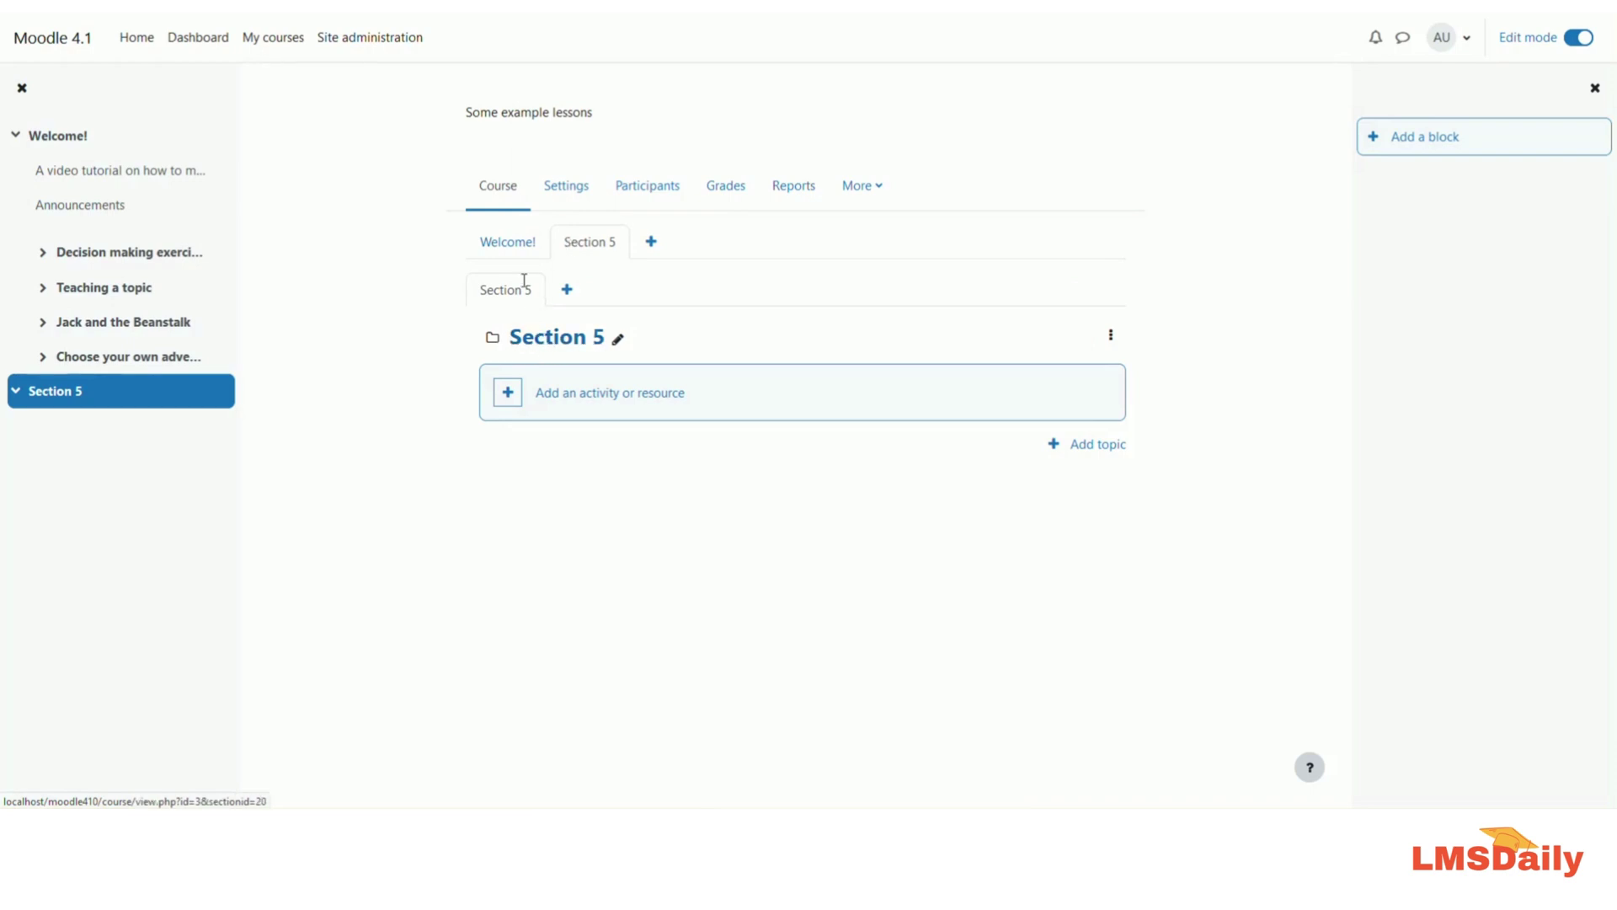
pyautogui.click(618, 339)
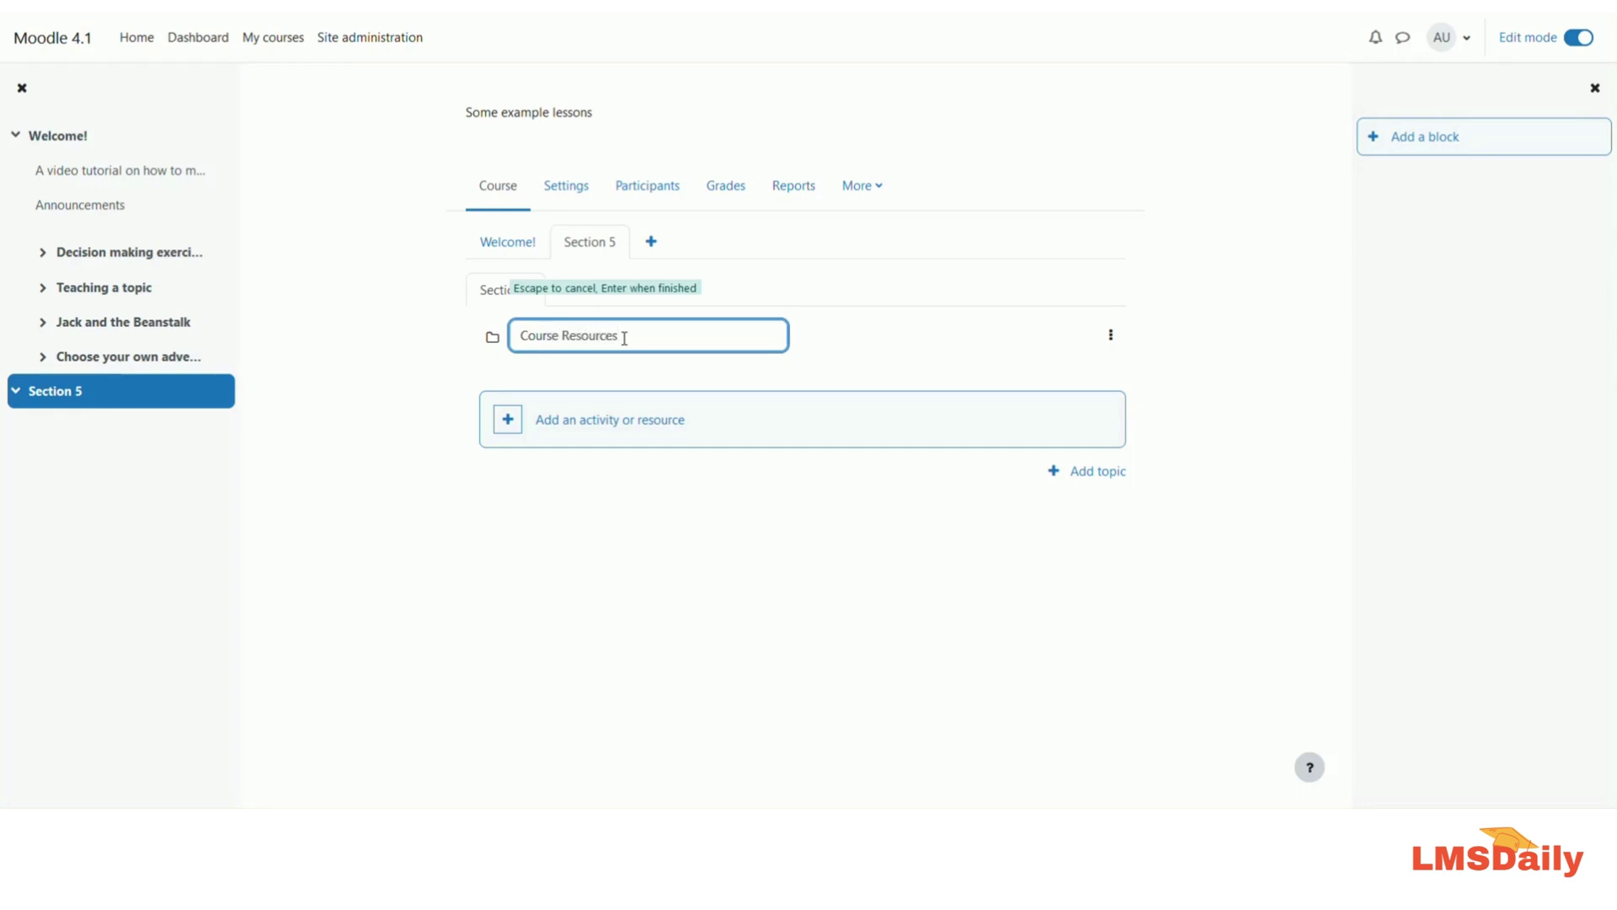
pyautogui.press('Return')
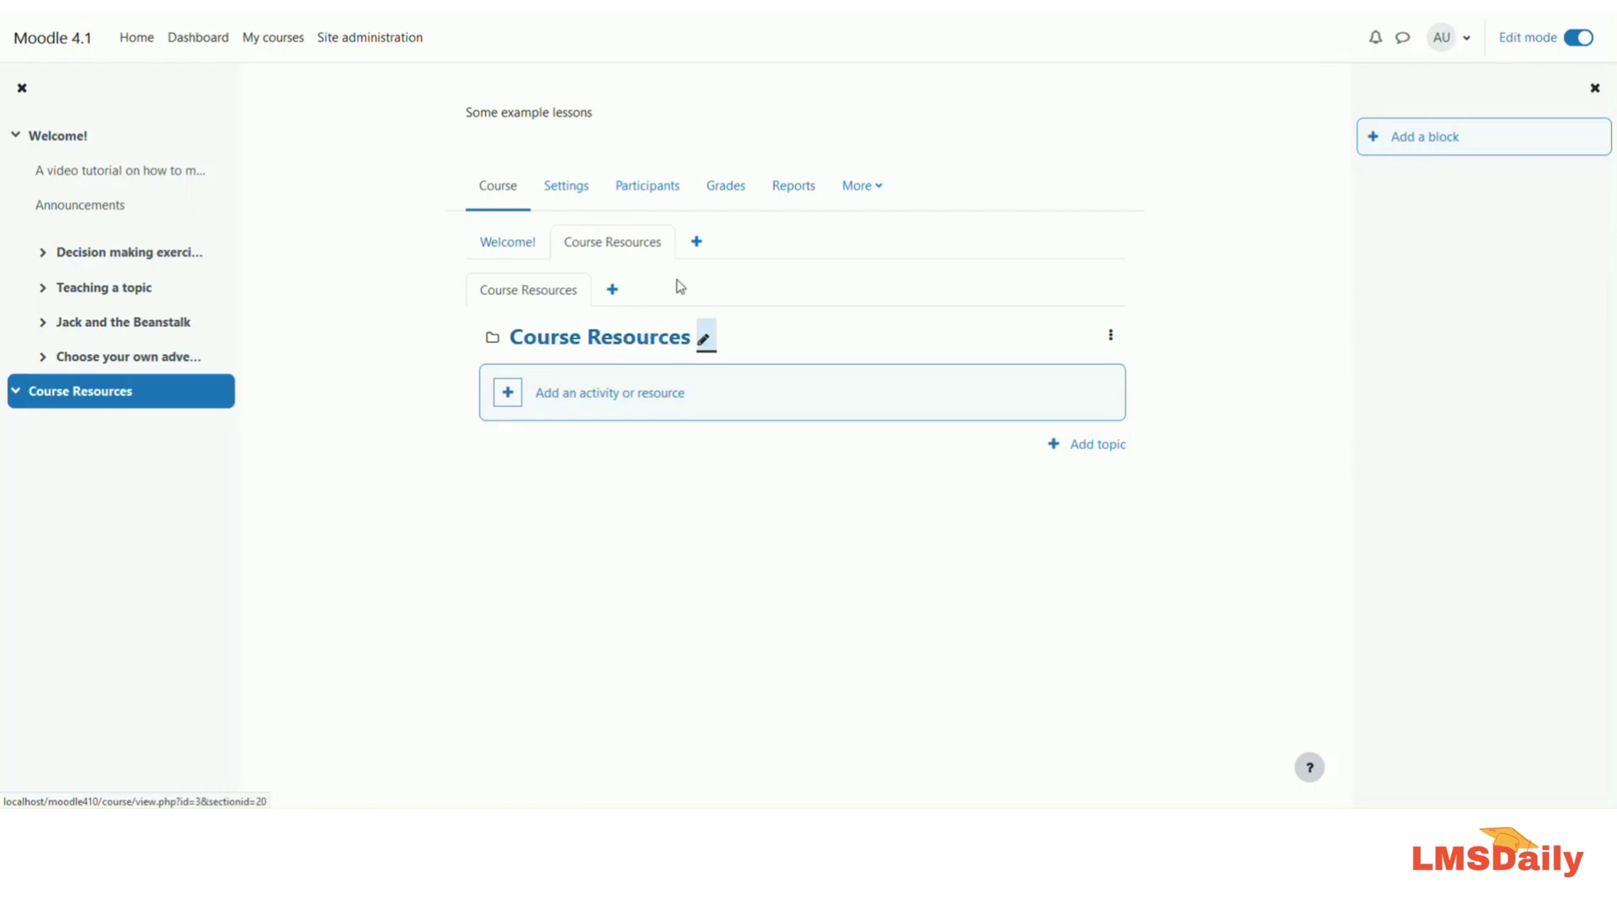
# Add another top-level page after Course Resources and name it Activities.
pyautogui.click(695, 244)
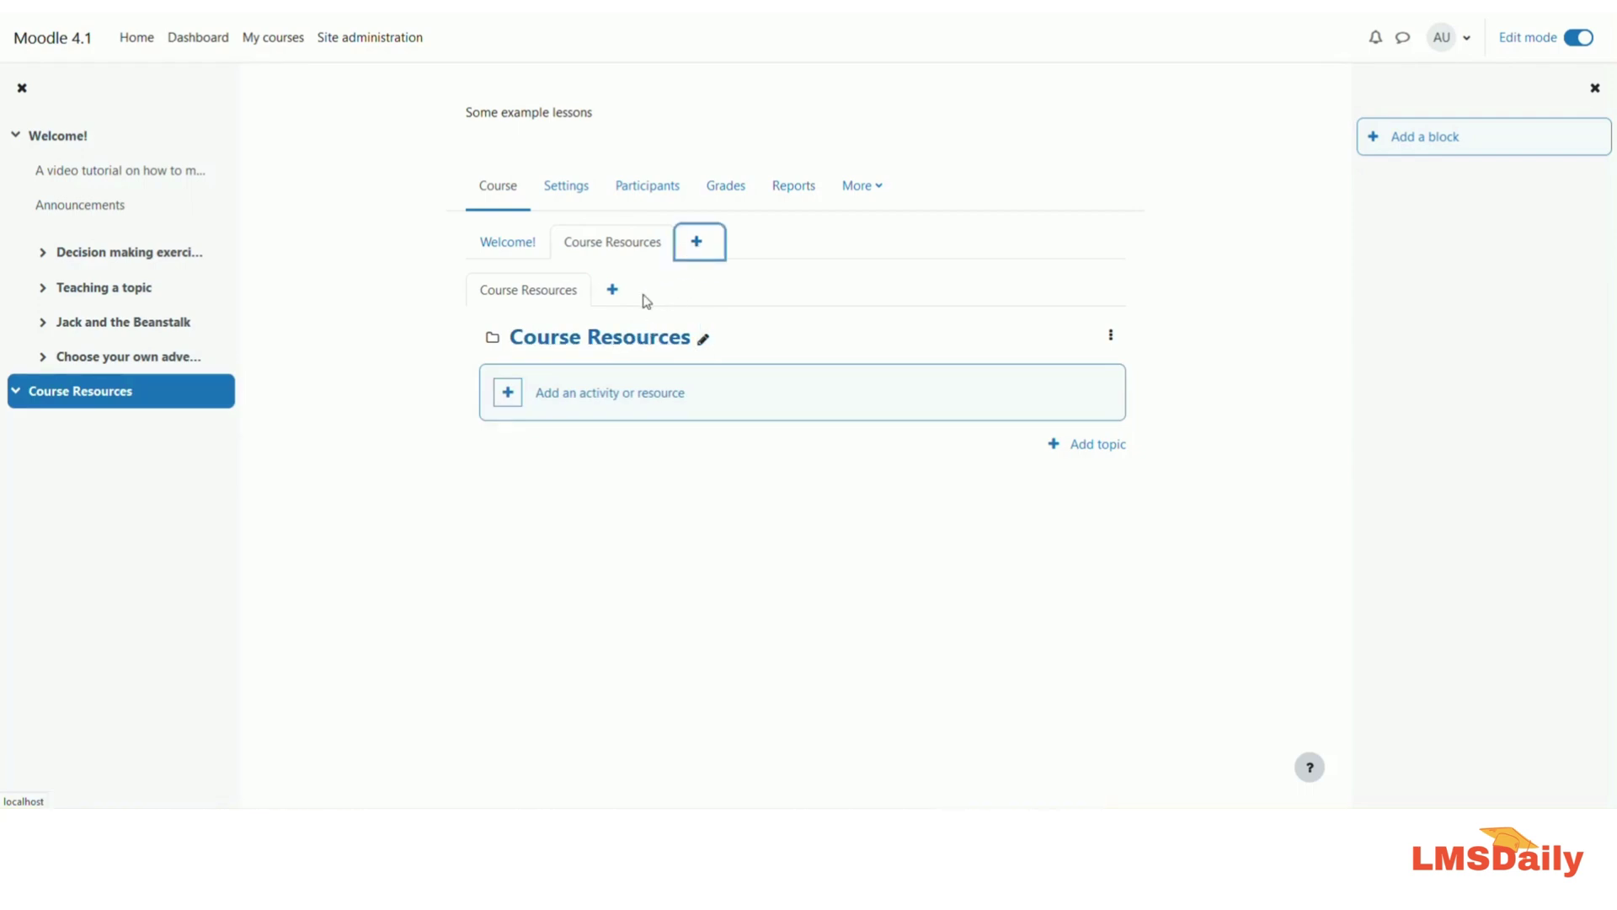
pyautogui.click(617, 339)
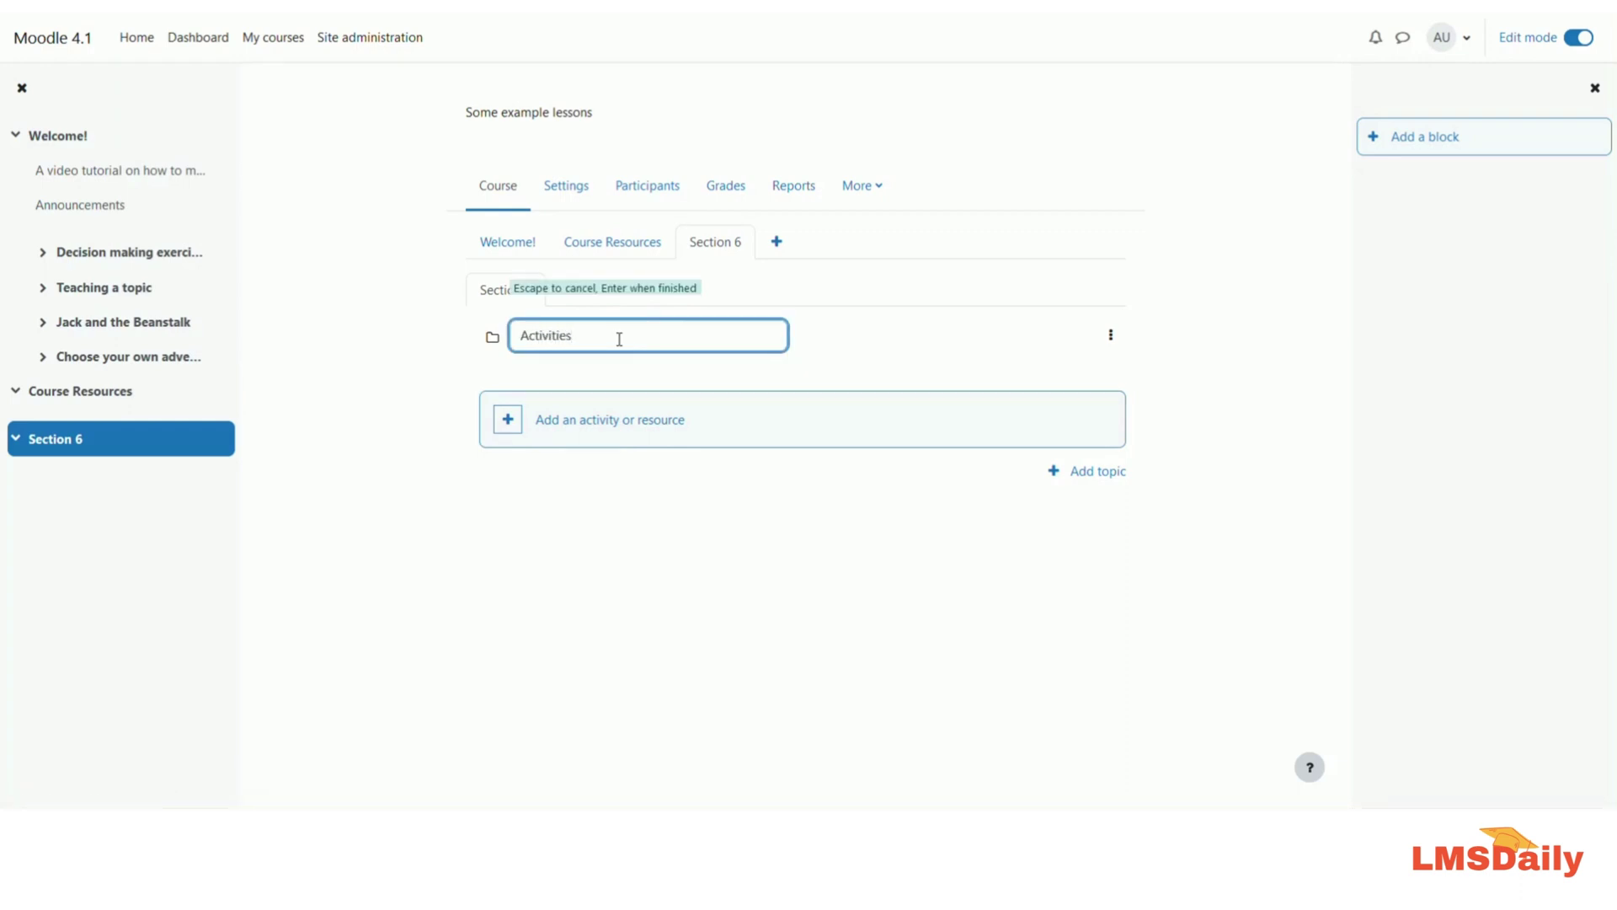
pyautogui.press('Return')
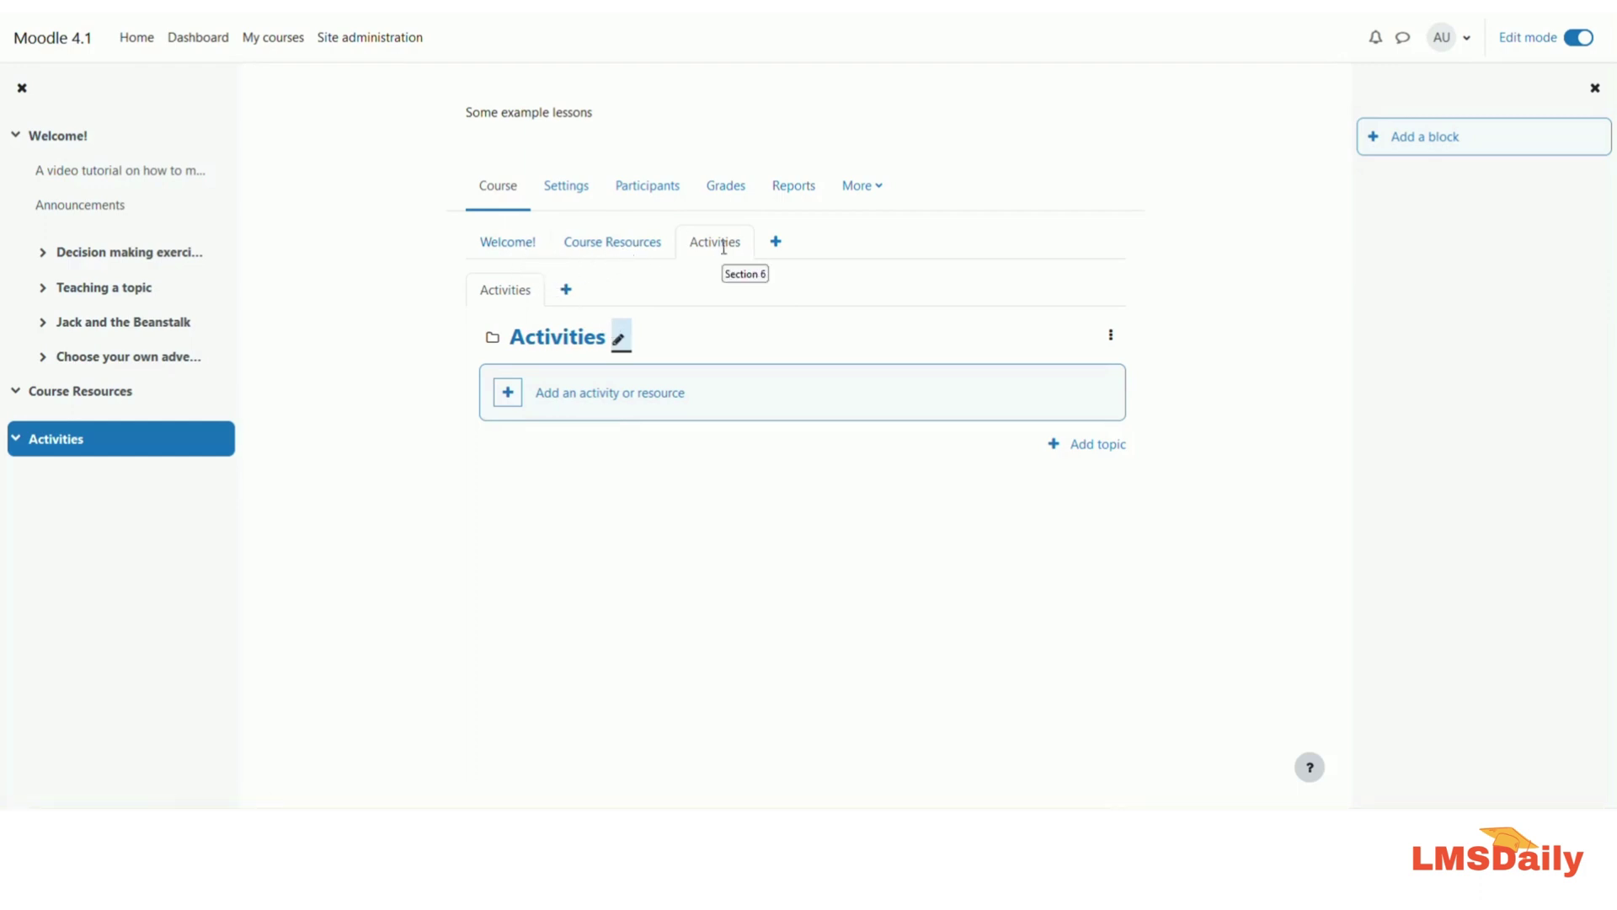
# Add a second-level page under Activities and name it Assessment.
pyautogui.click(566, 291)
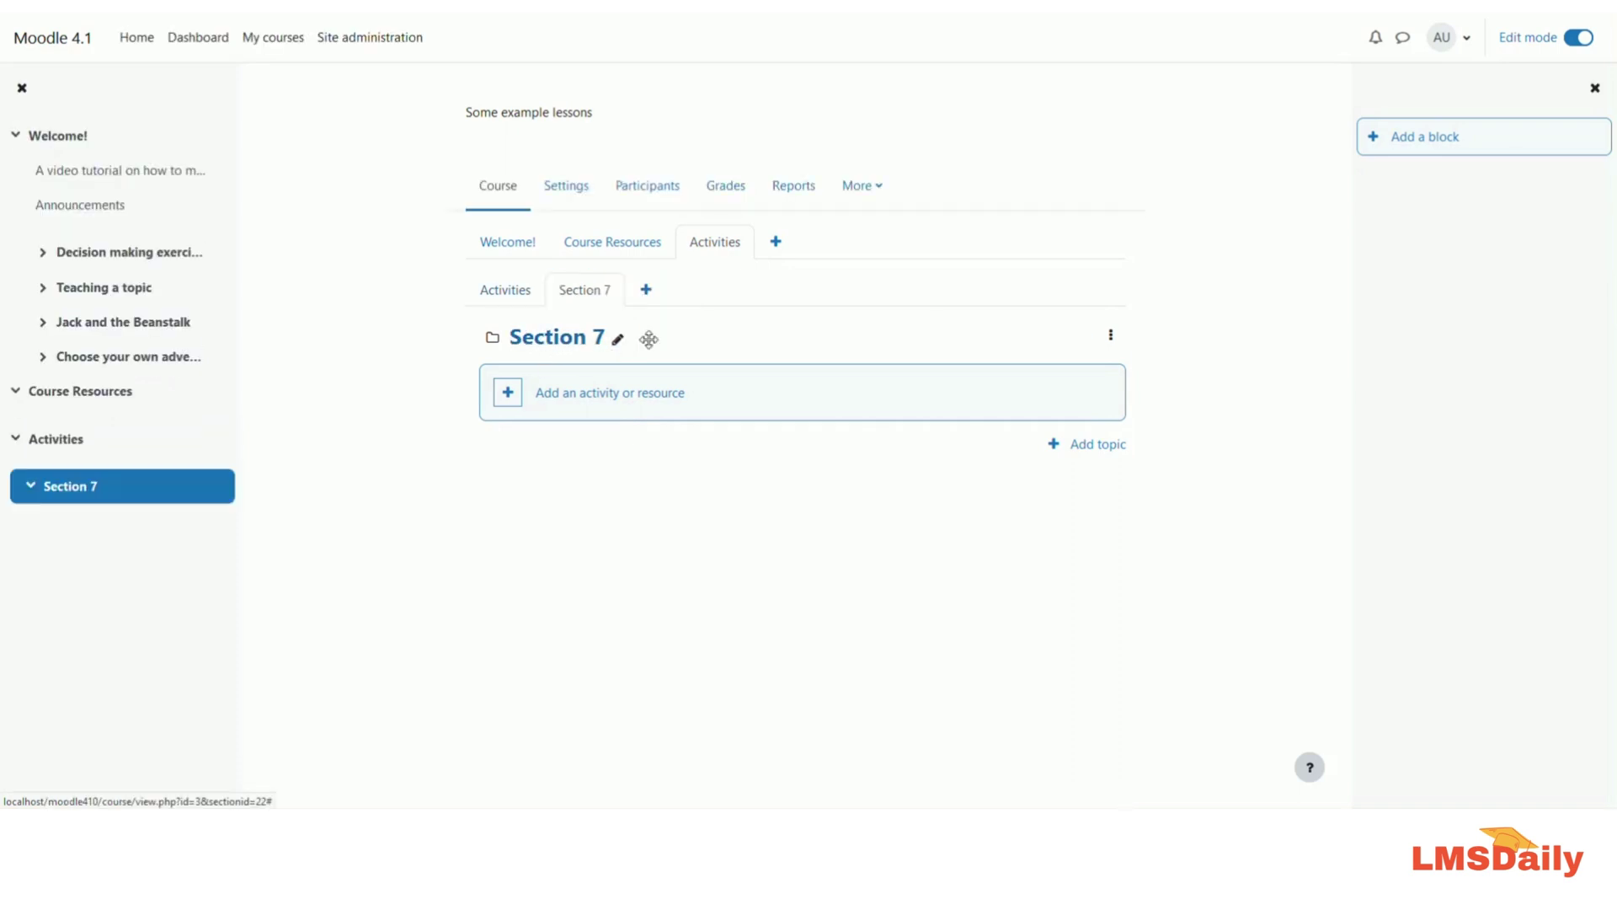
pyautogui.click(617, 338)
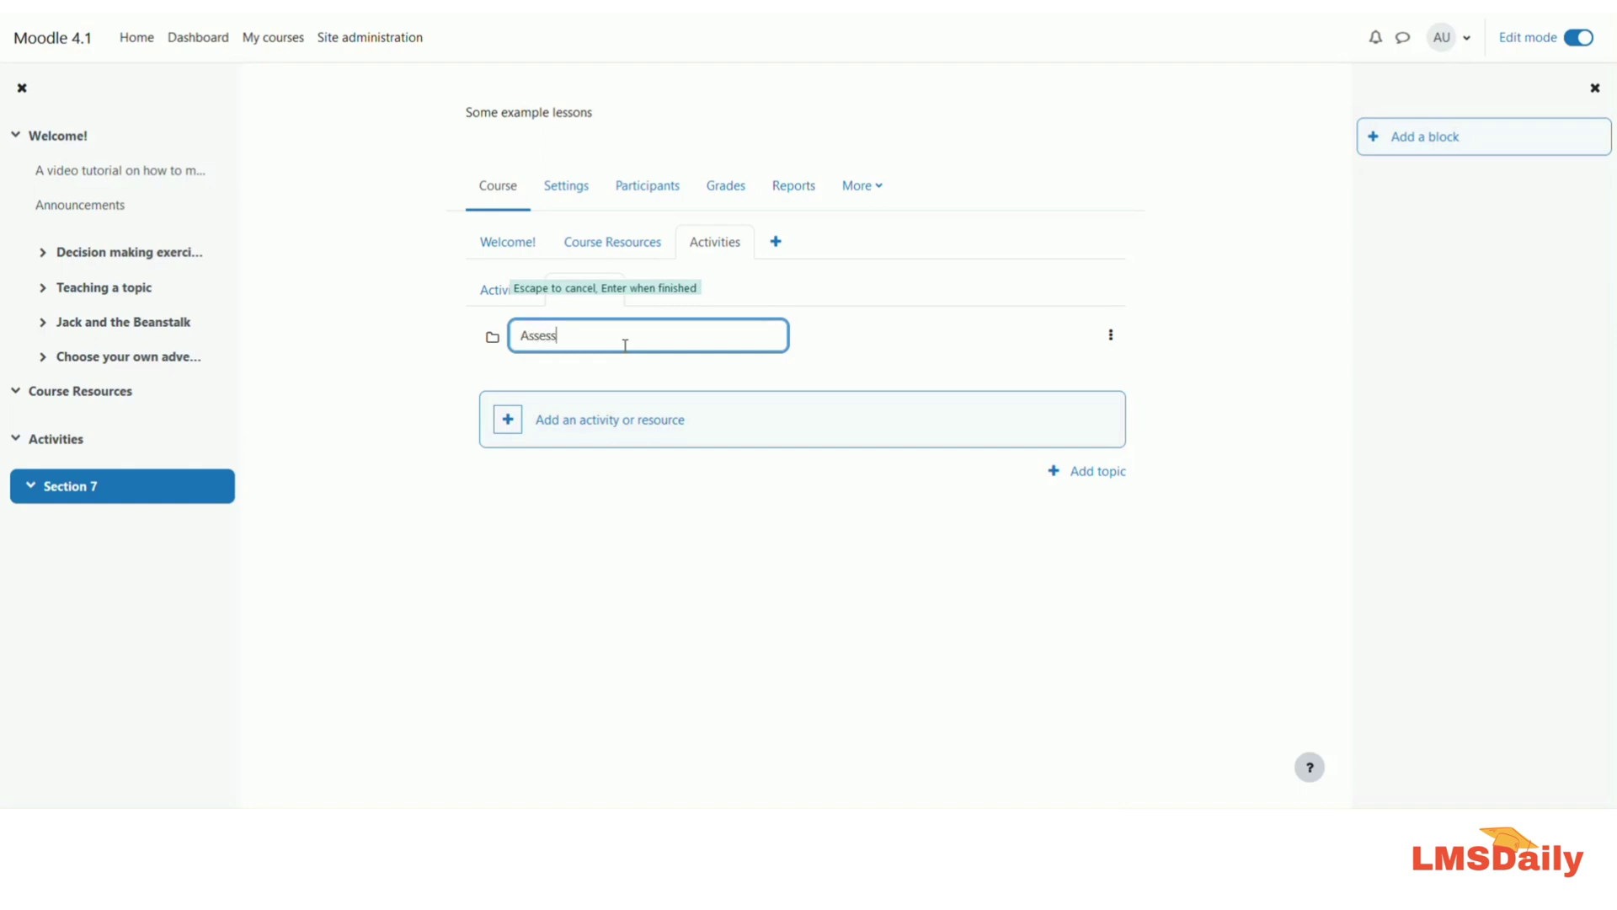
pyautogui.write('t')
pyautogui.press('Return')
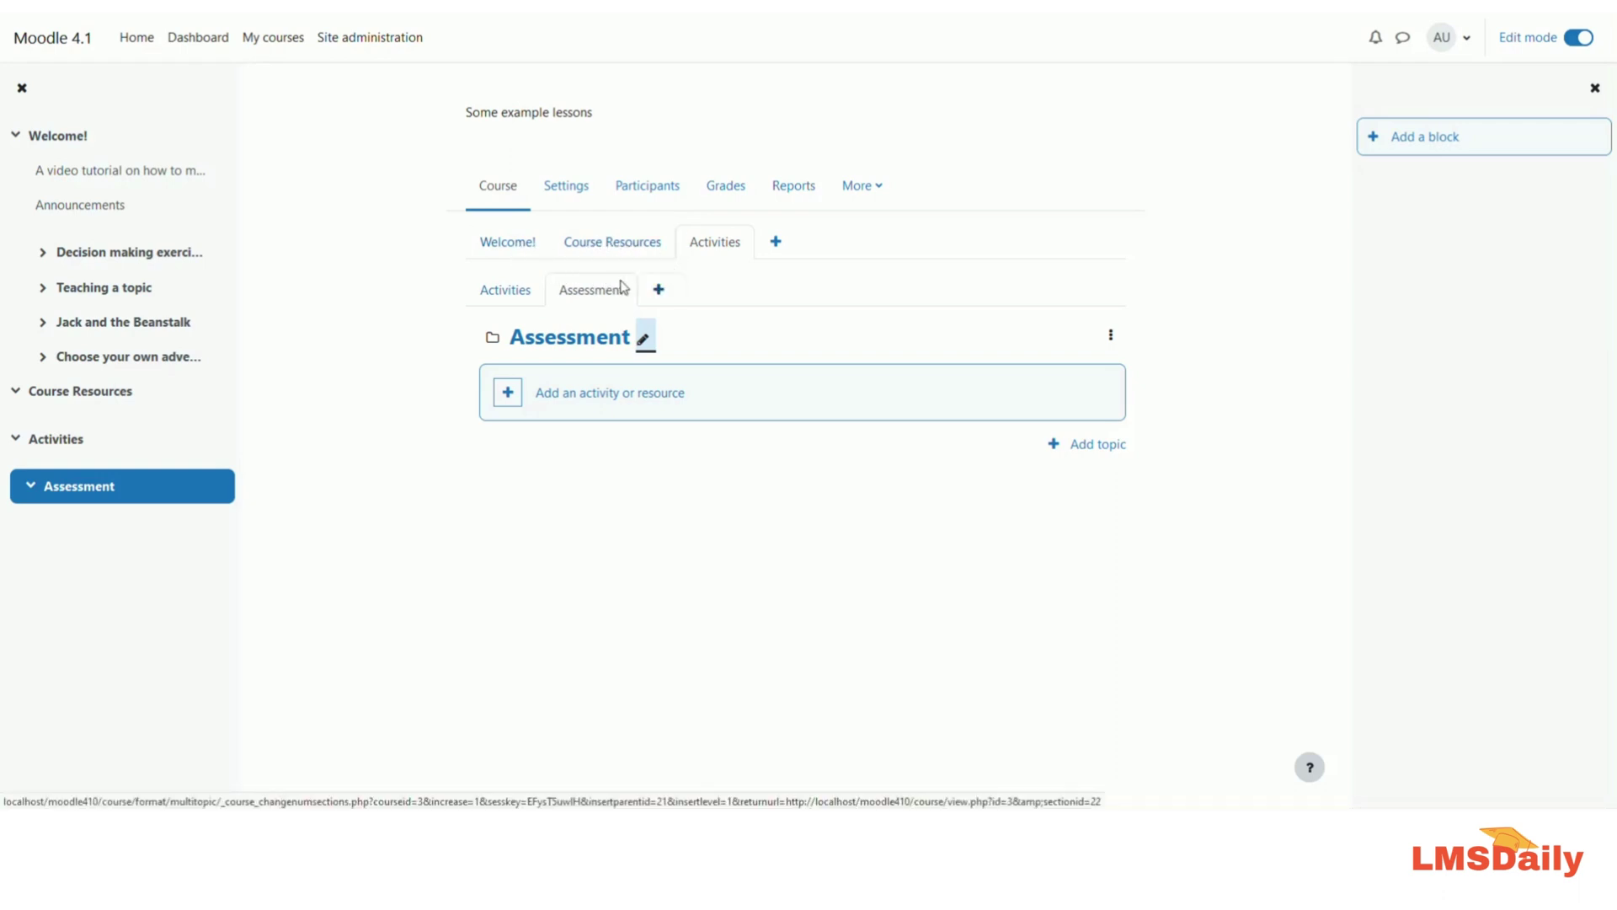
# Move the Decision making exercise - Life or Death! section from the Welcome! page to the next page.
pyautogui.click(497, 247)
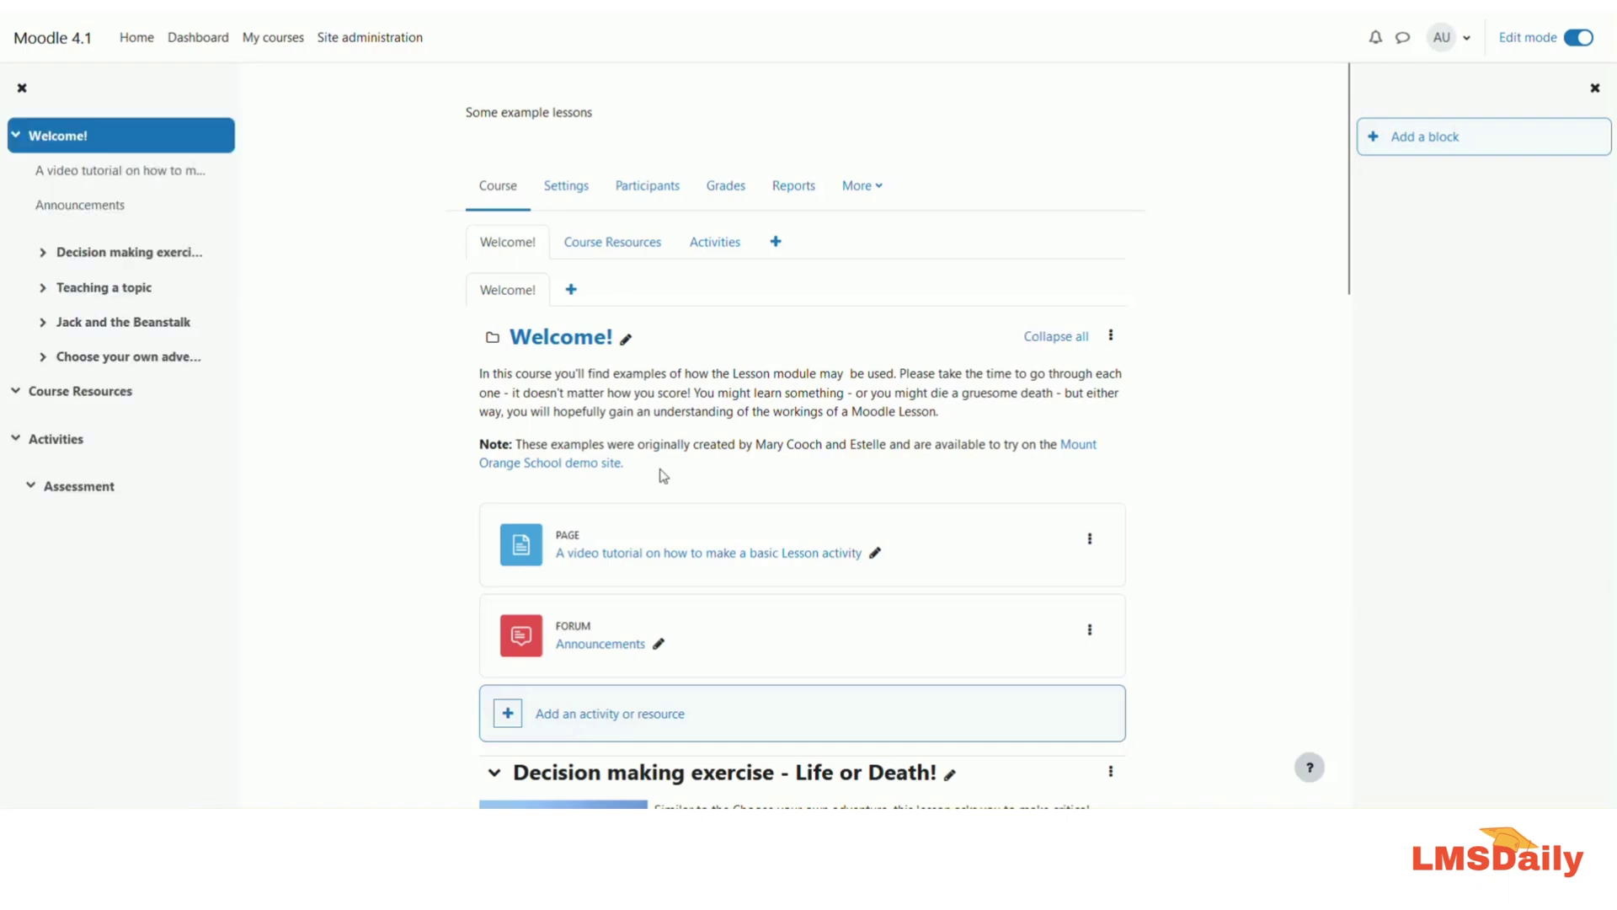
pyautogui.scroll(-5, 660, 470)
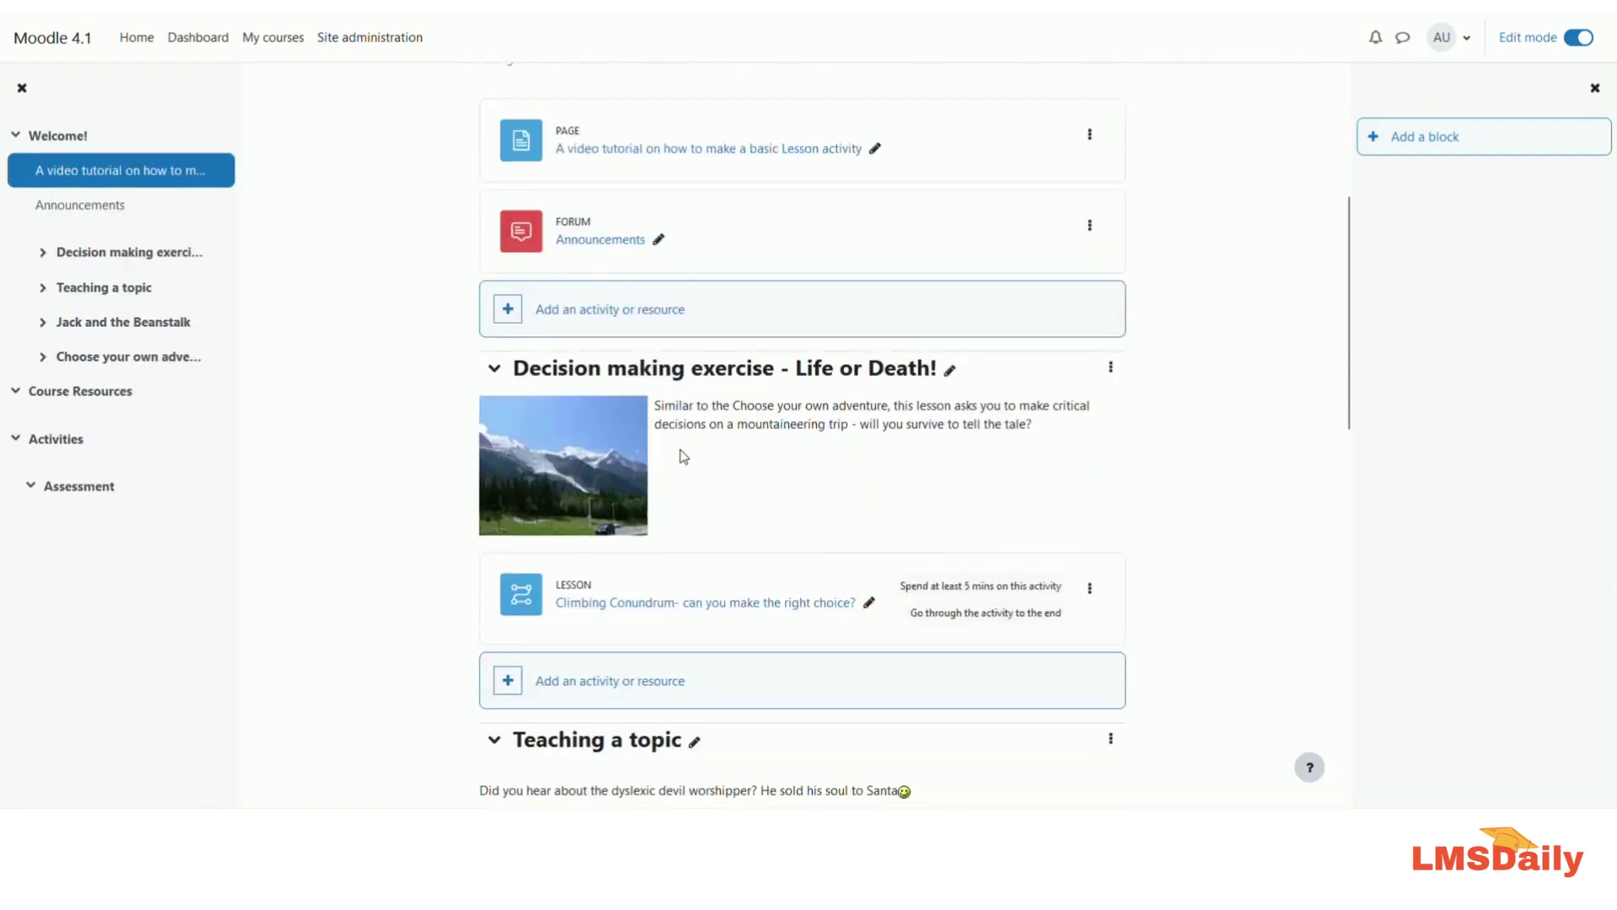
pyautogui.click(1110, 370)
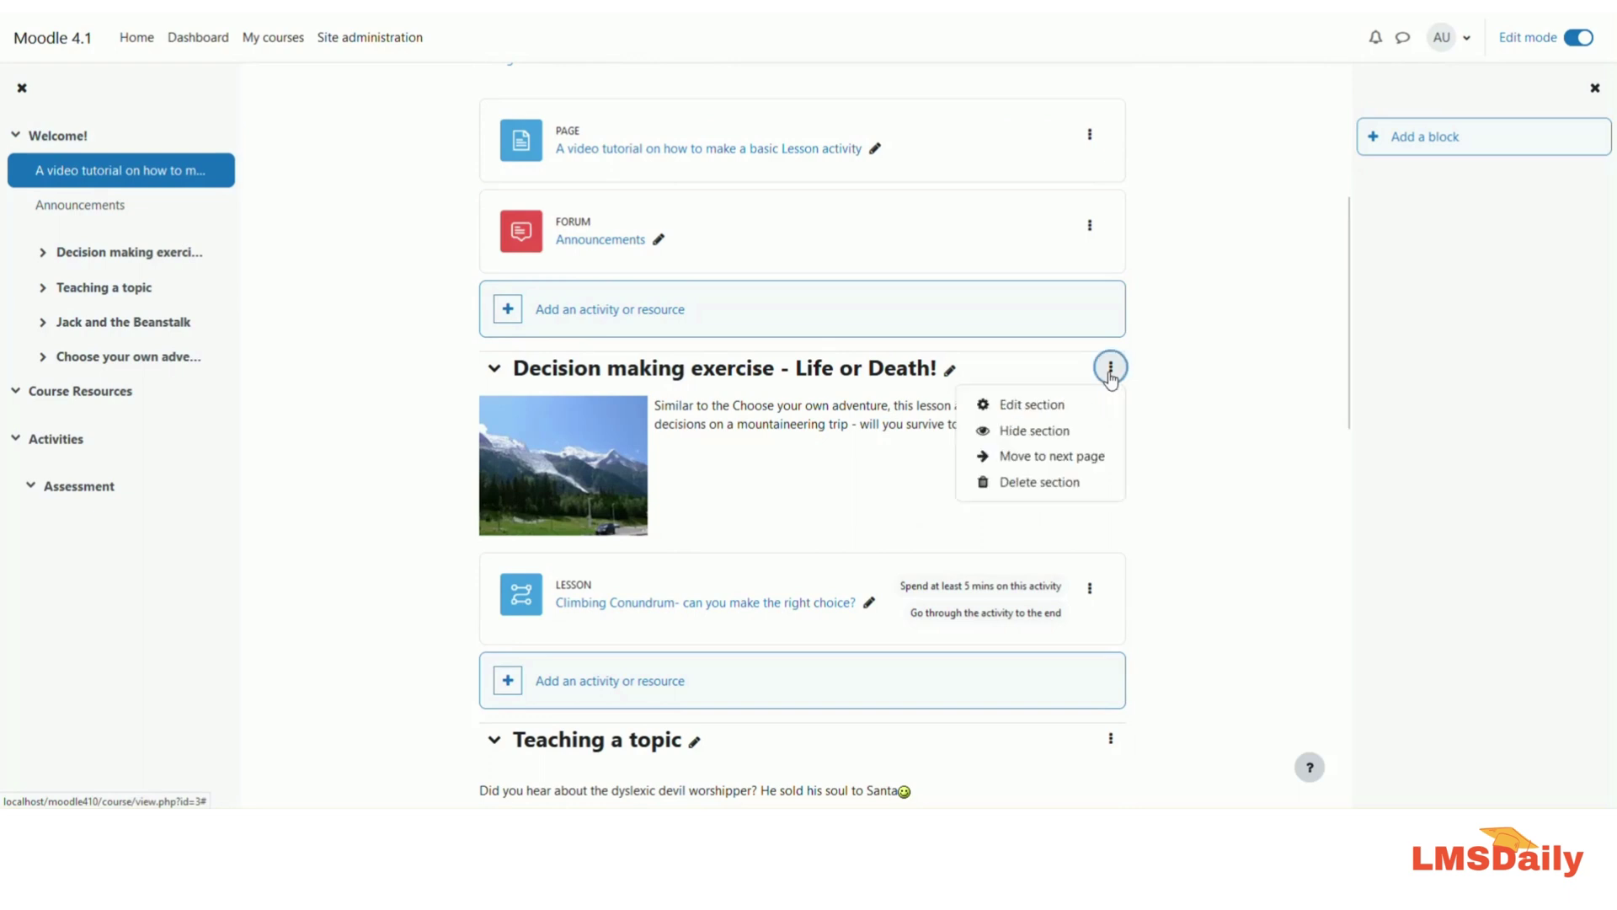
pyautogui.click(1038, 461)
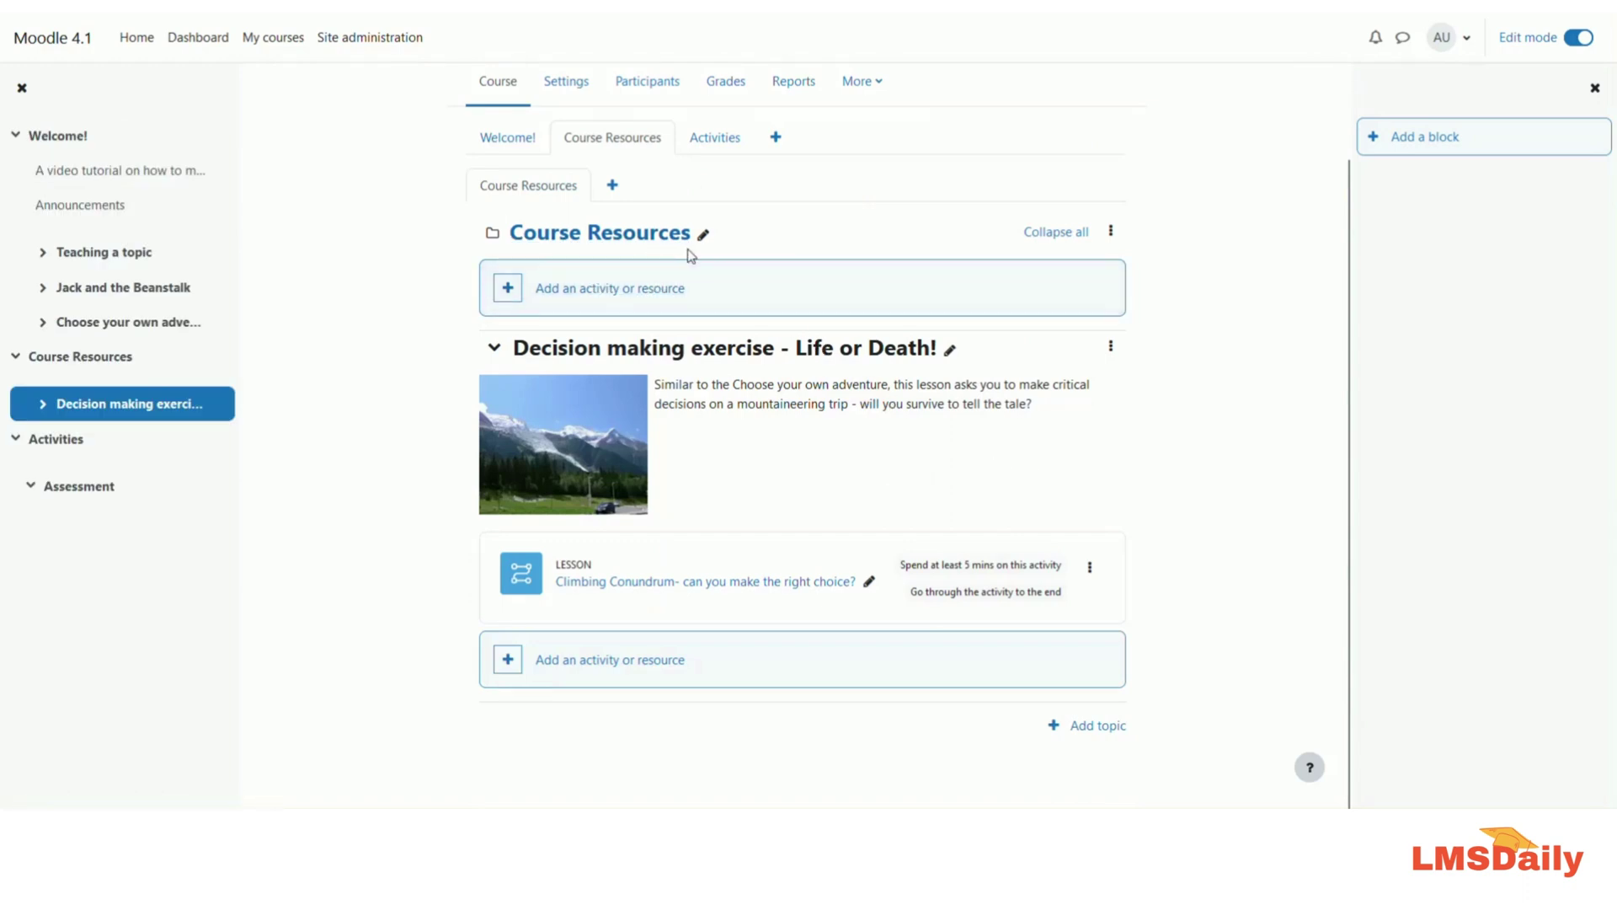
# Return to the Welcome! page and move its Jack and the Beanstalk section to the next page.
pyautogui.click(518, 143)
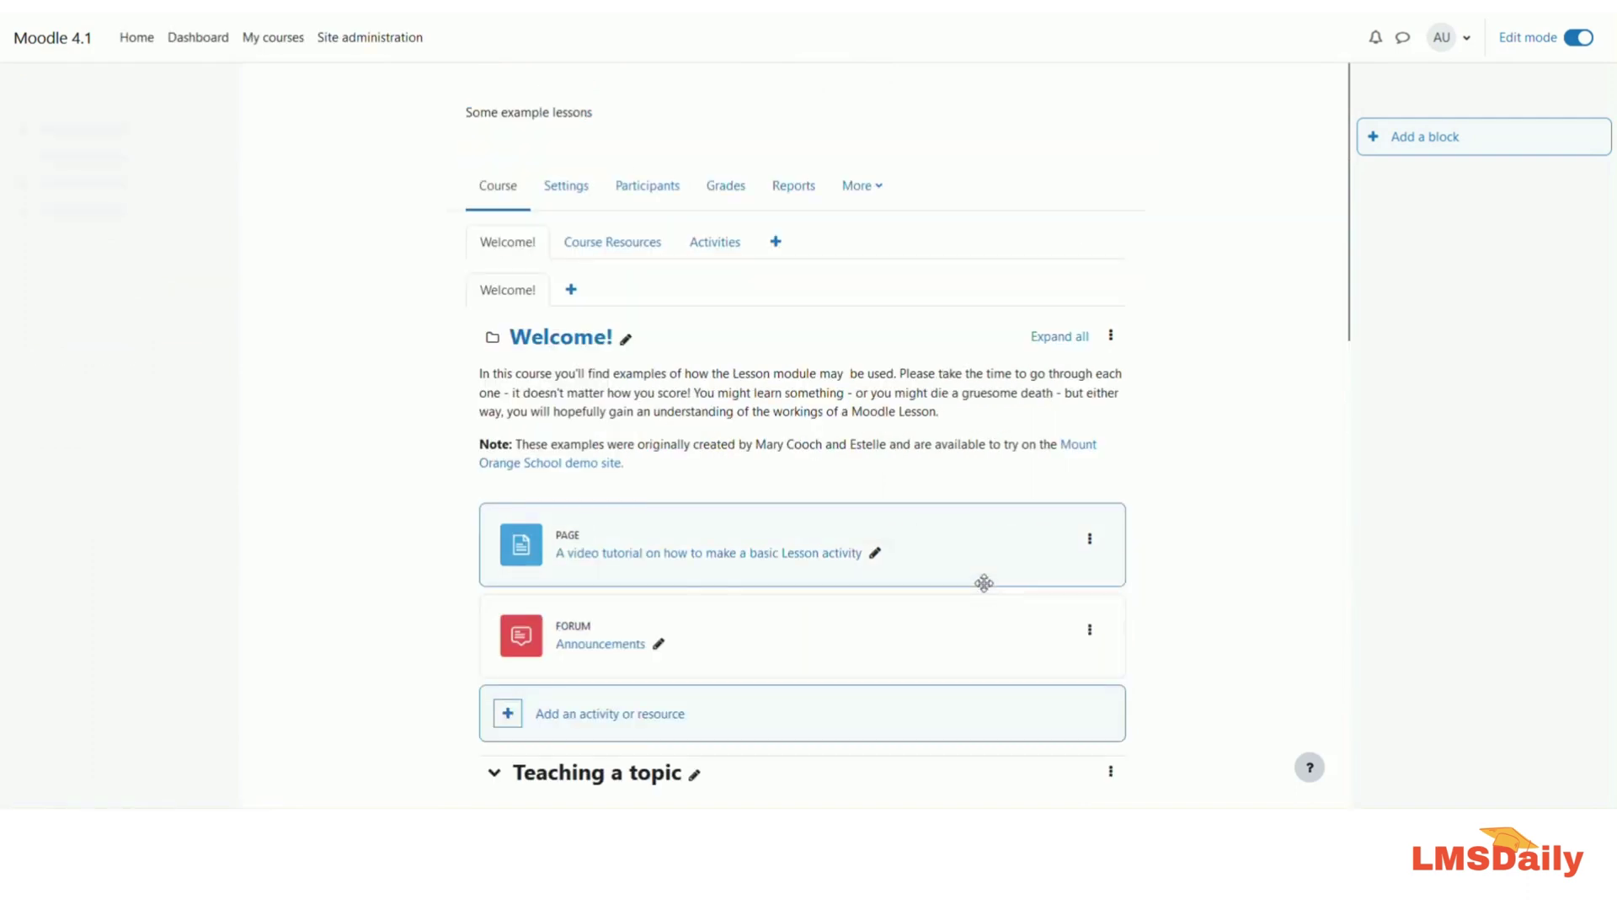
pyautogui.scroll(-5, 984, 582)
pyautogui.scroll(-5, 986, 582)
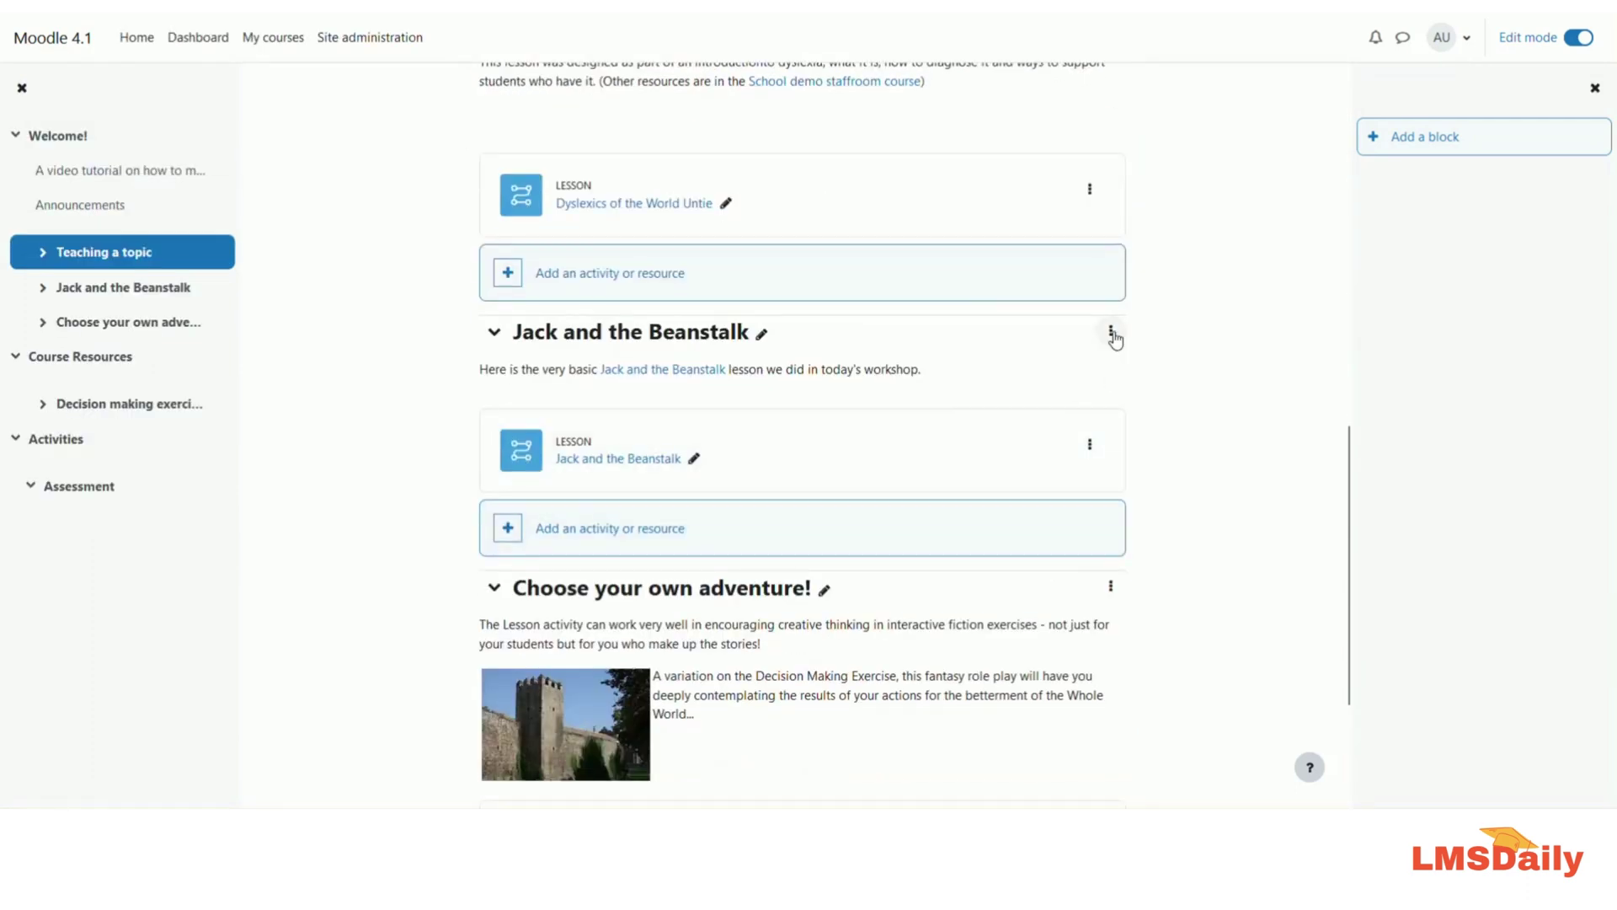
pyautogui.click(1111, 331)
pyautogui.click(1068, 420)
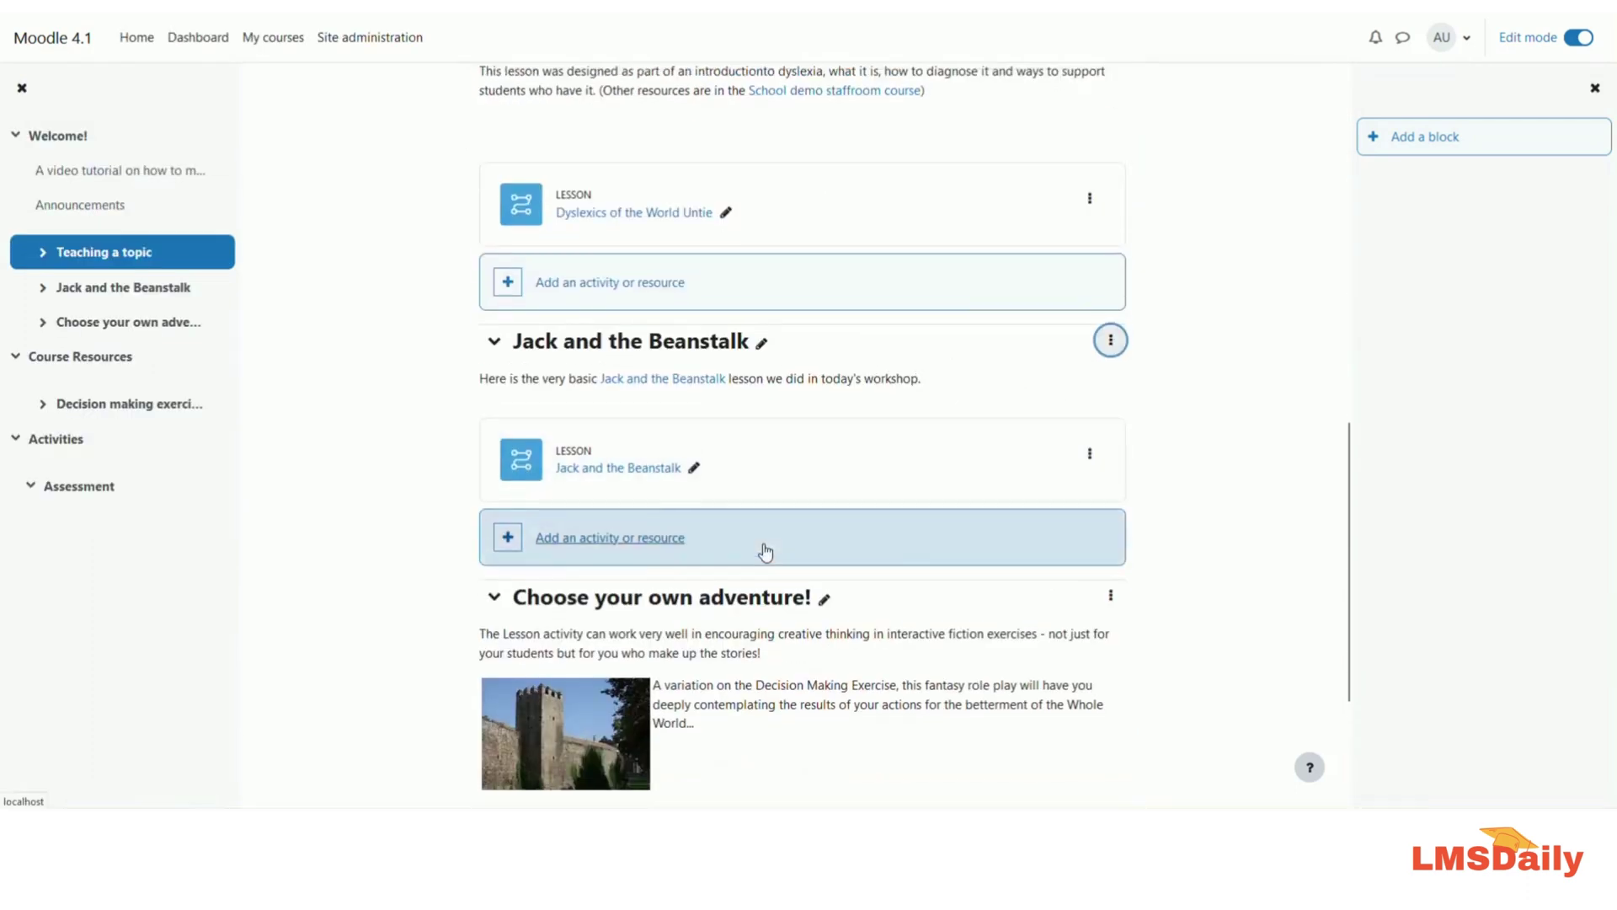
pyautogui.scroll(4, 581, 438)
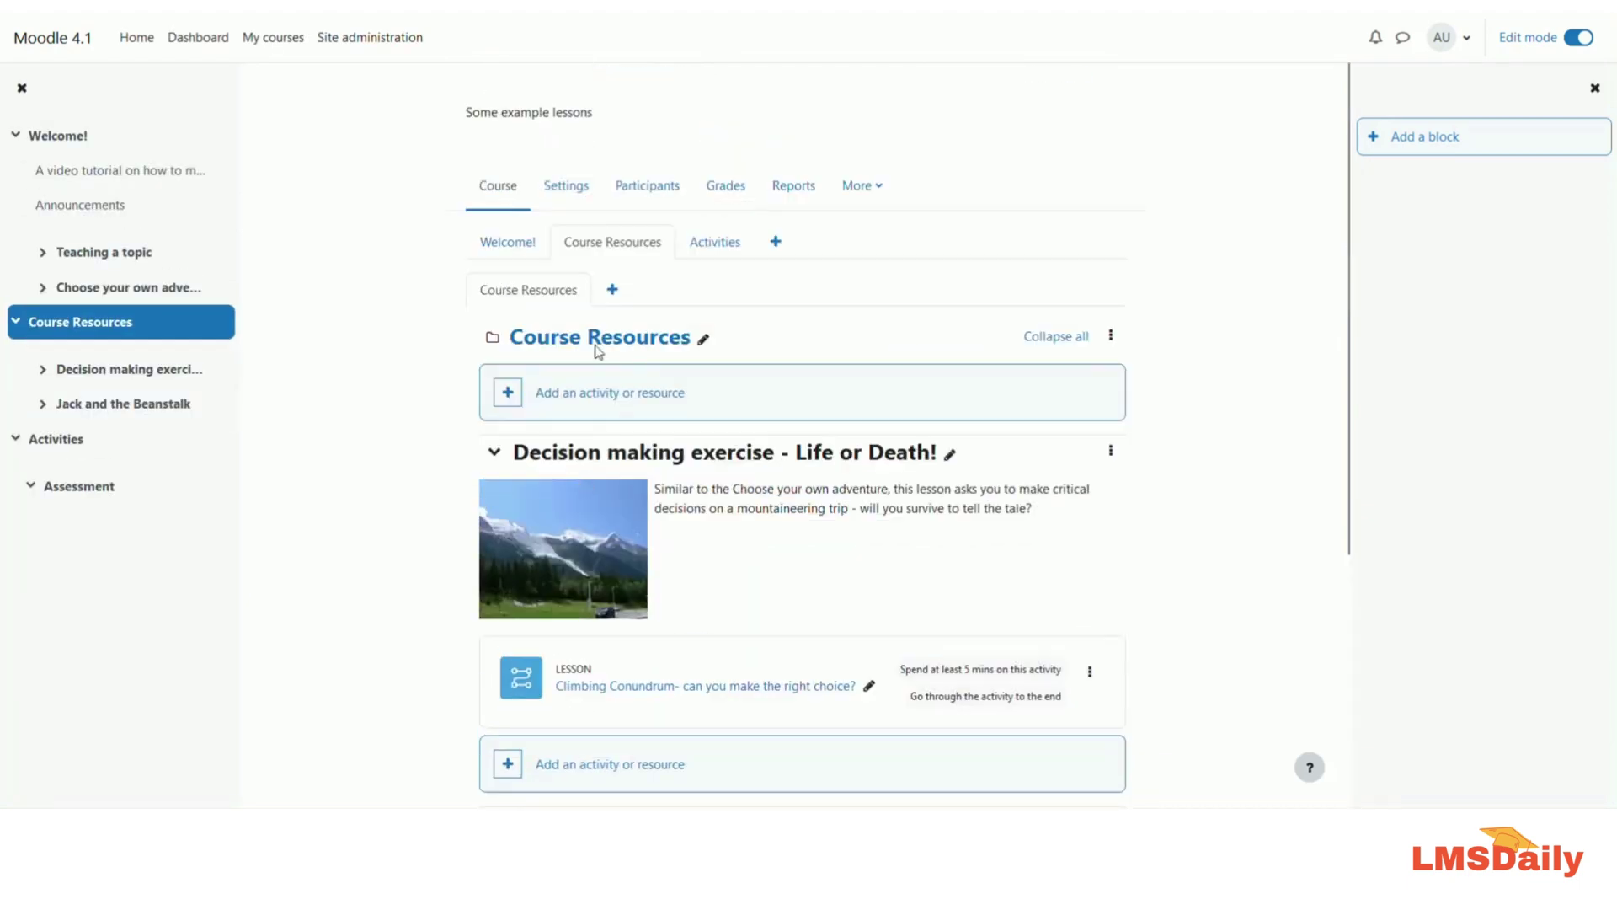
# Move the Jack and the Beanstalk section from the Course Resources page to the next page.
pyautogui.scroll(-4, 600, 370)
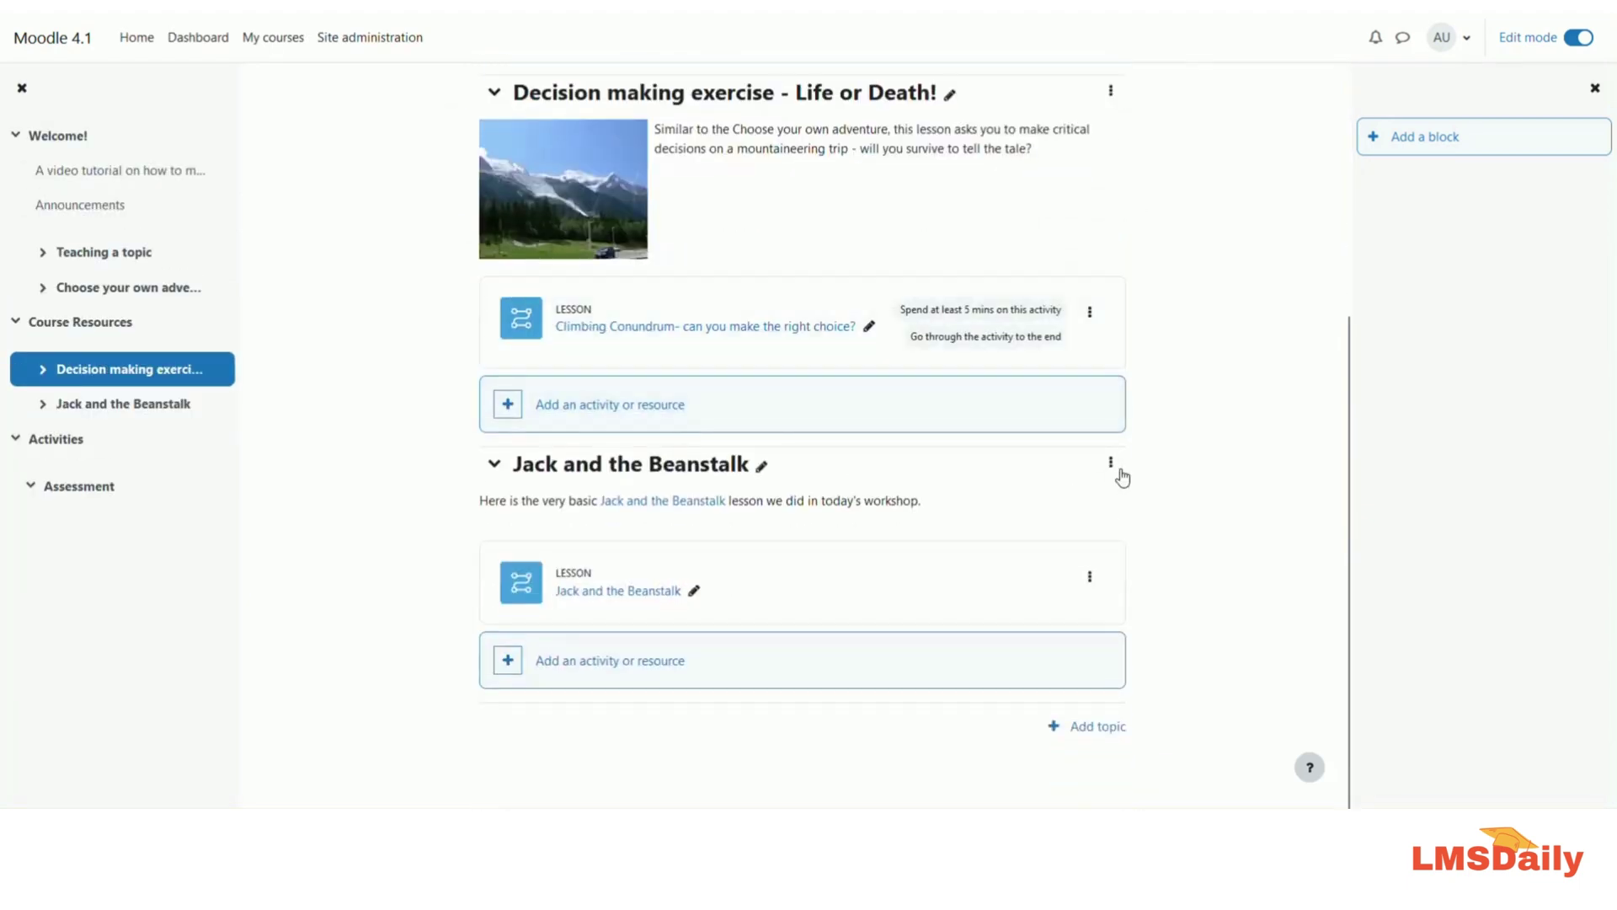
pyautogui.click(1113, 465)
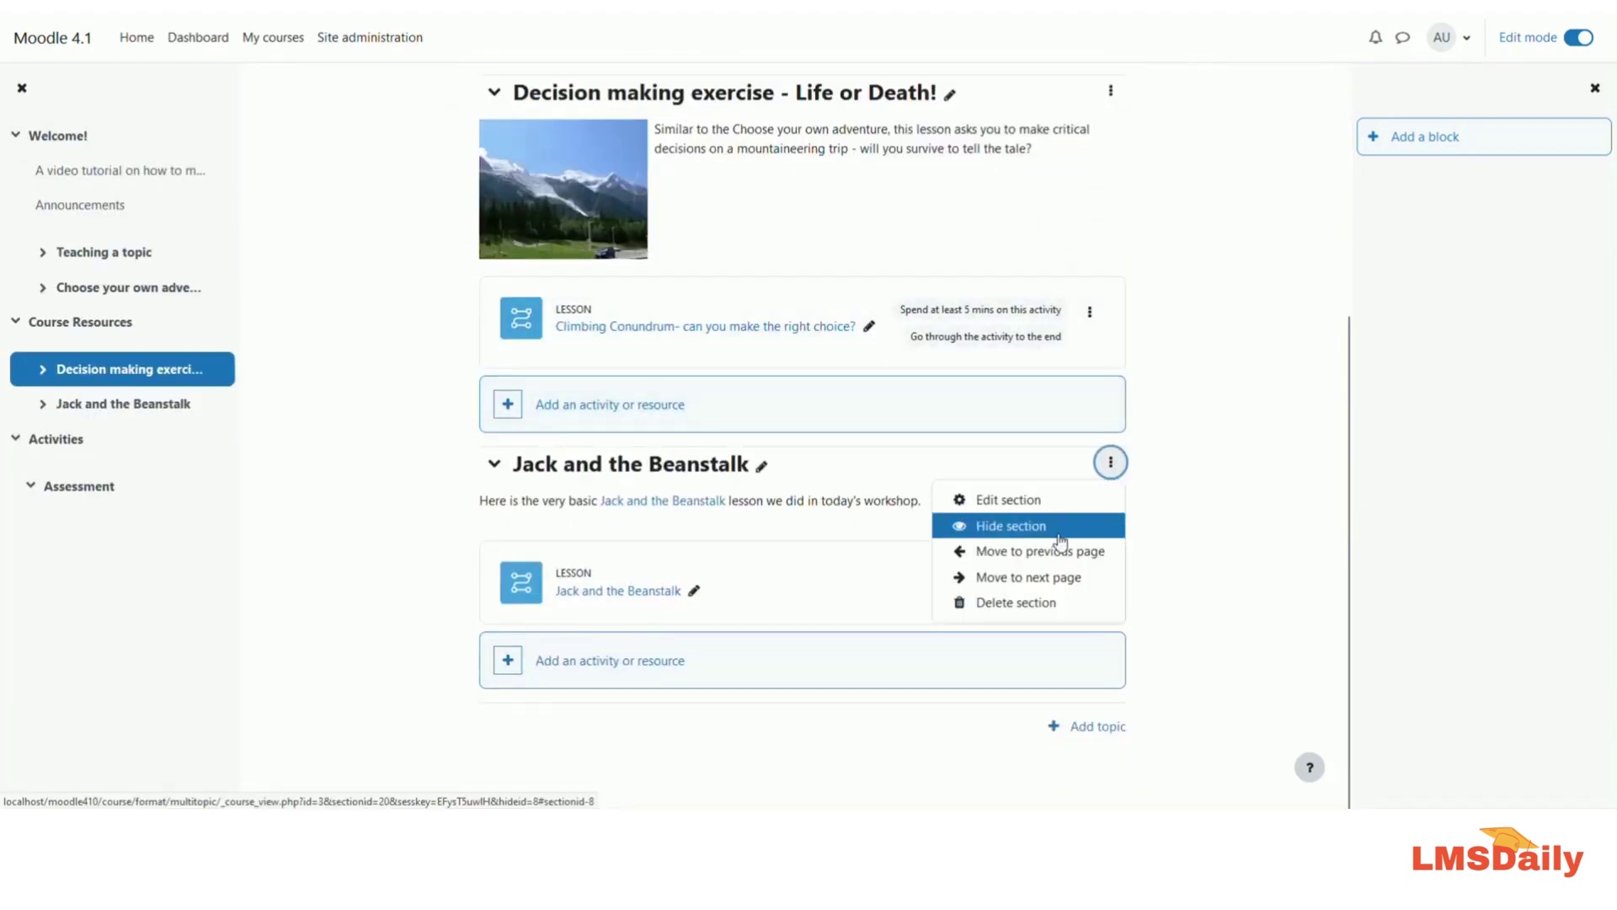
pyautogui.click(1033, 579)
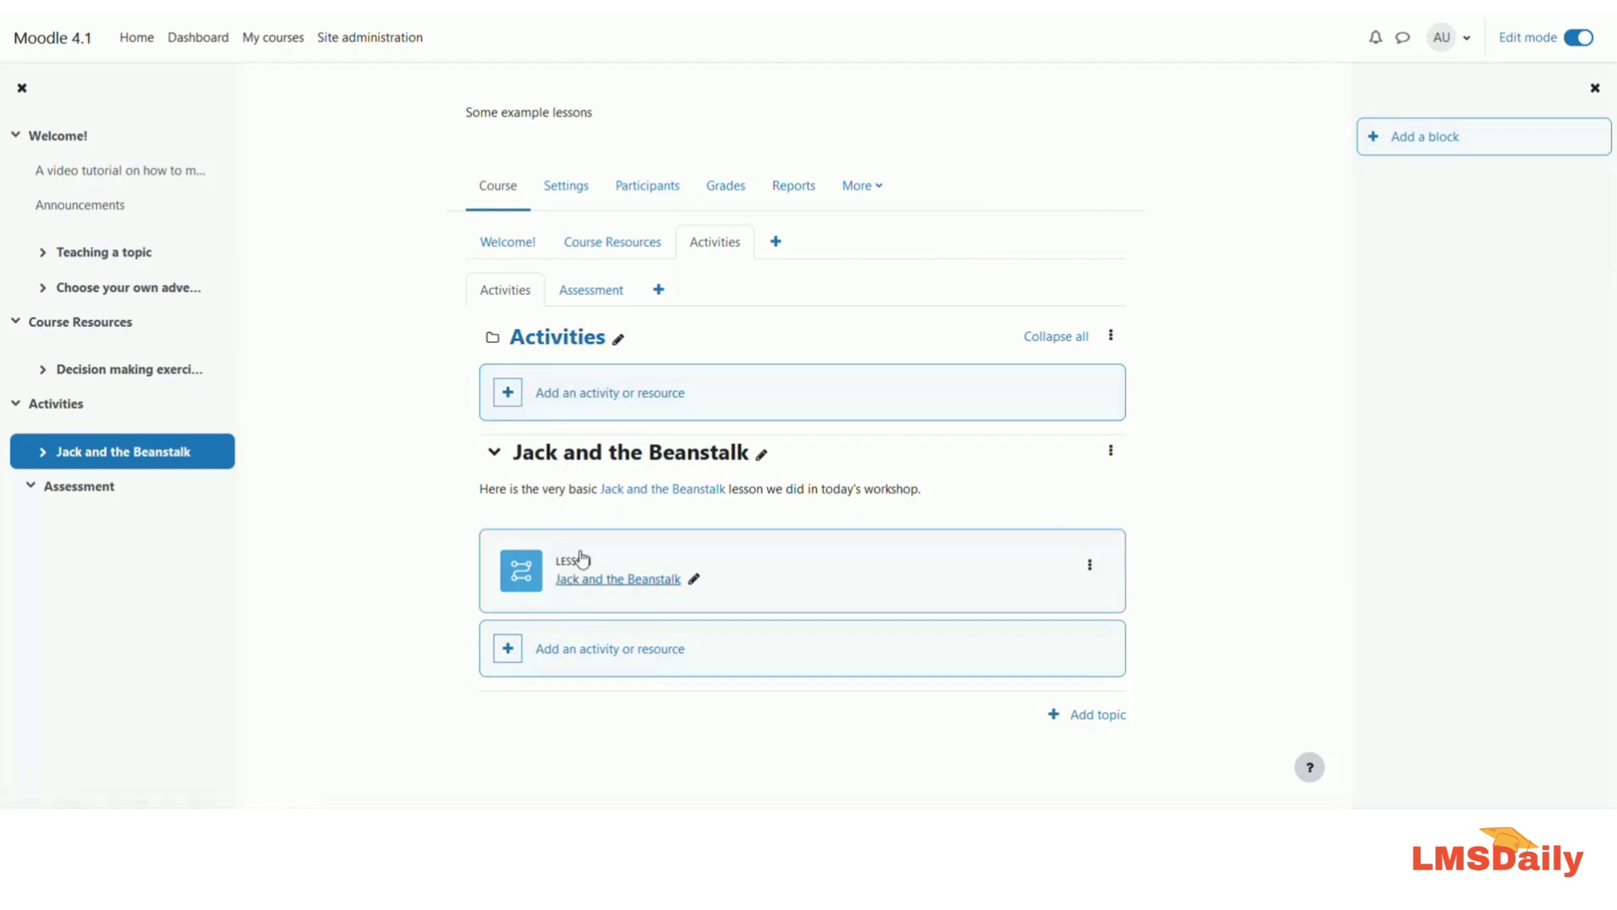
# Check the Assessment second-level page, return to the Activities page and turn edit mode off.
pyautogui.click(594, 294)
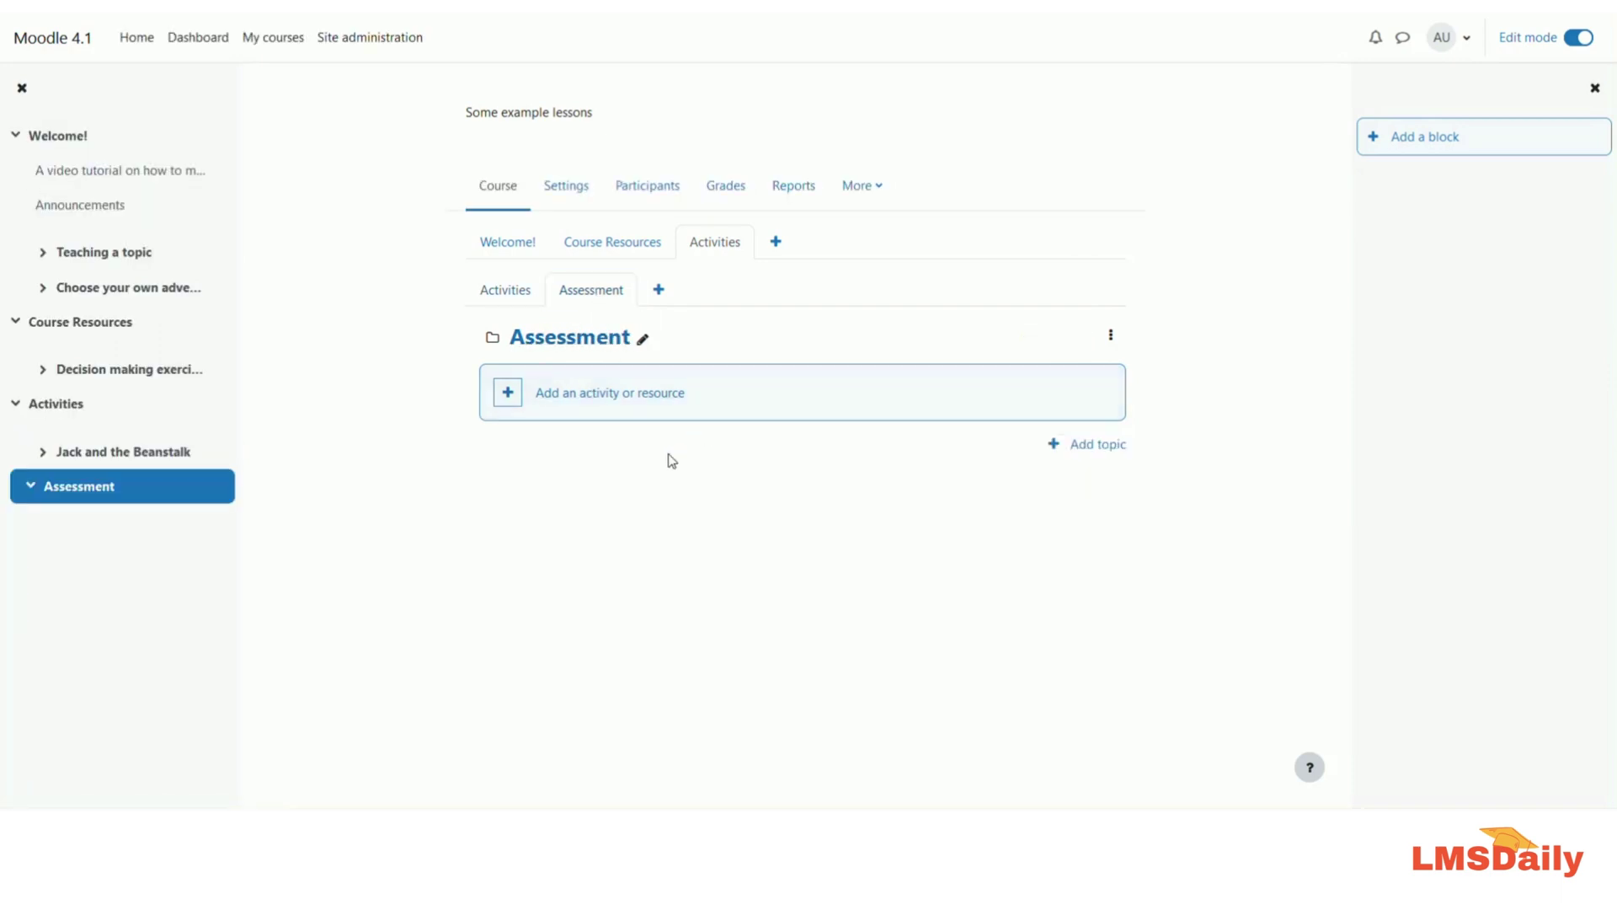
pyautogui.click(533, 294)
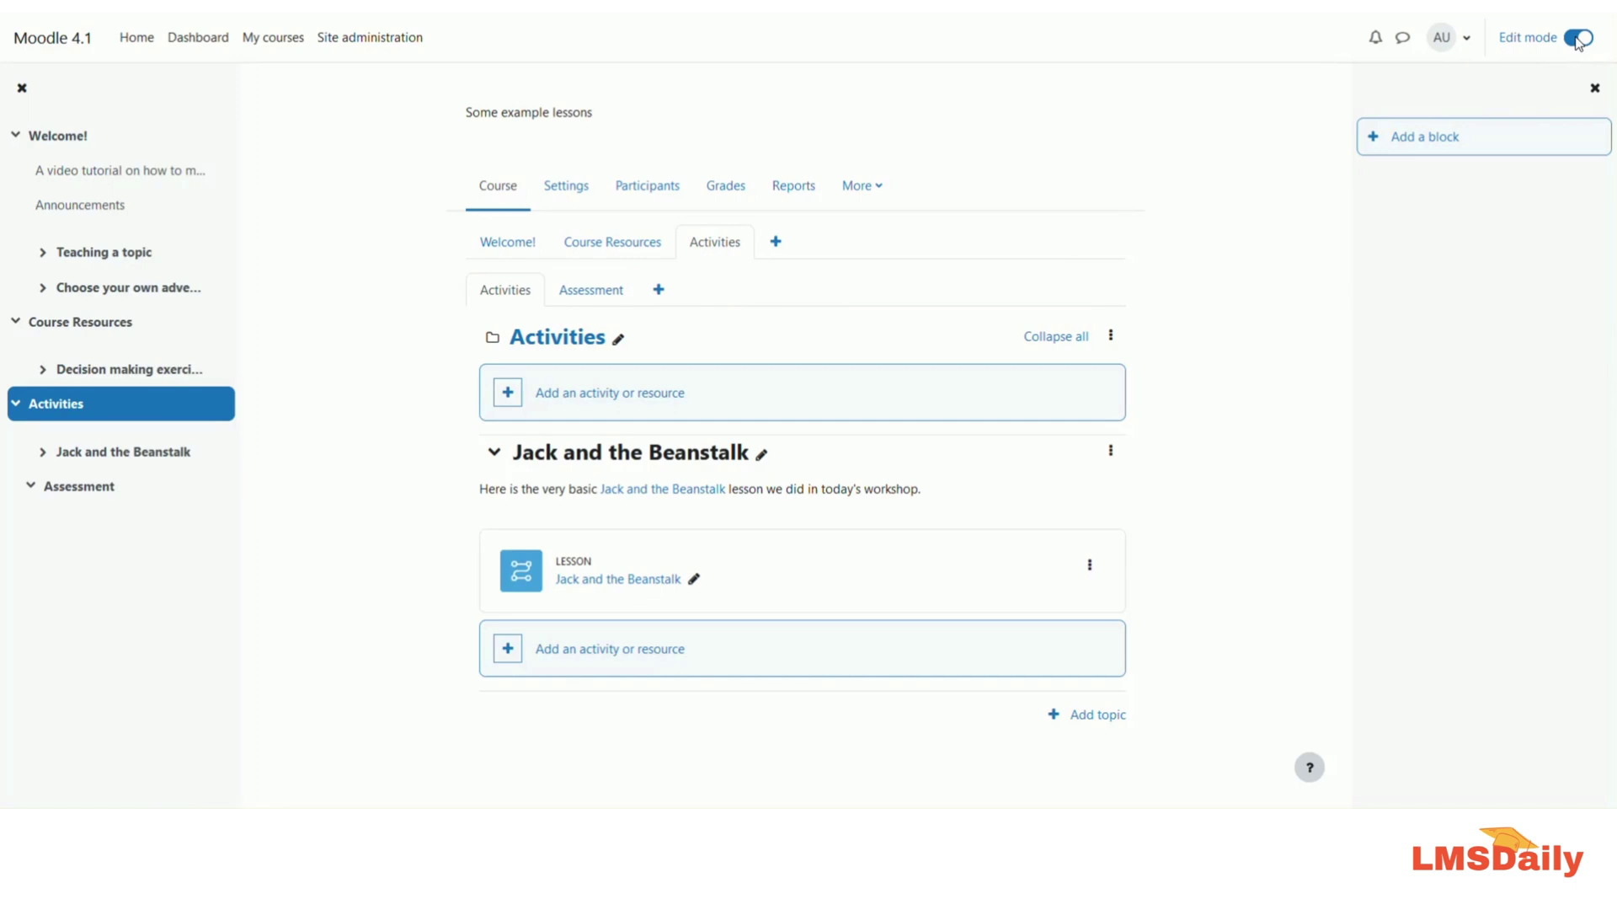
pyautogui.click(1577, 39)
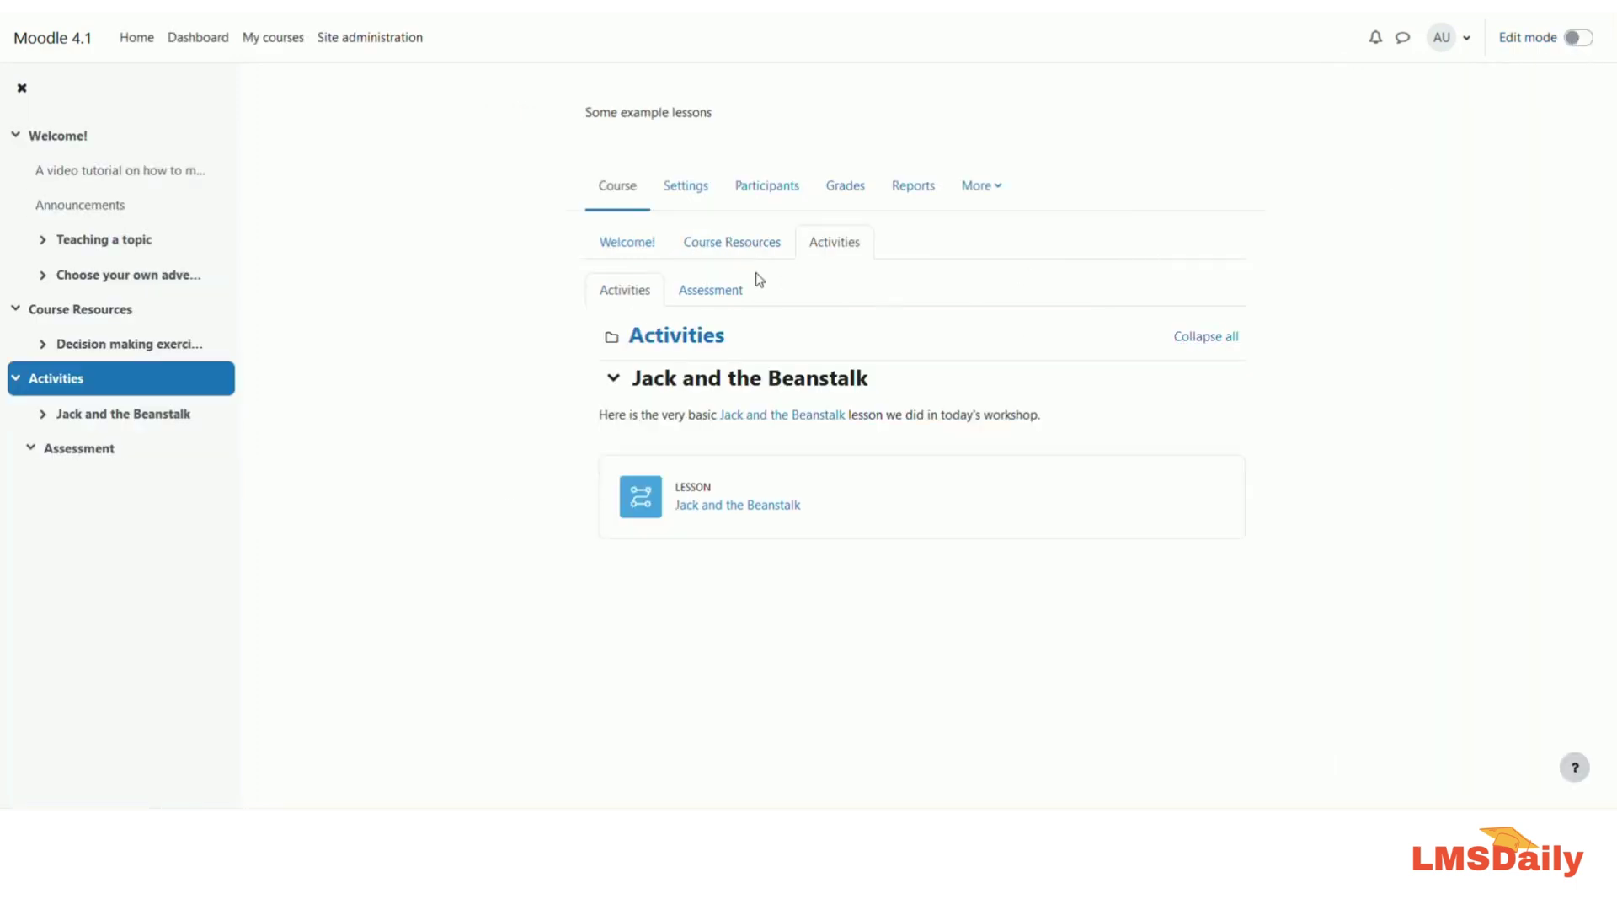
# Review the Welcome!, Course Resources and Activities pages as displayed outside edit mode, ending on Course Resources.
pyautogui.click(652, 250)
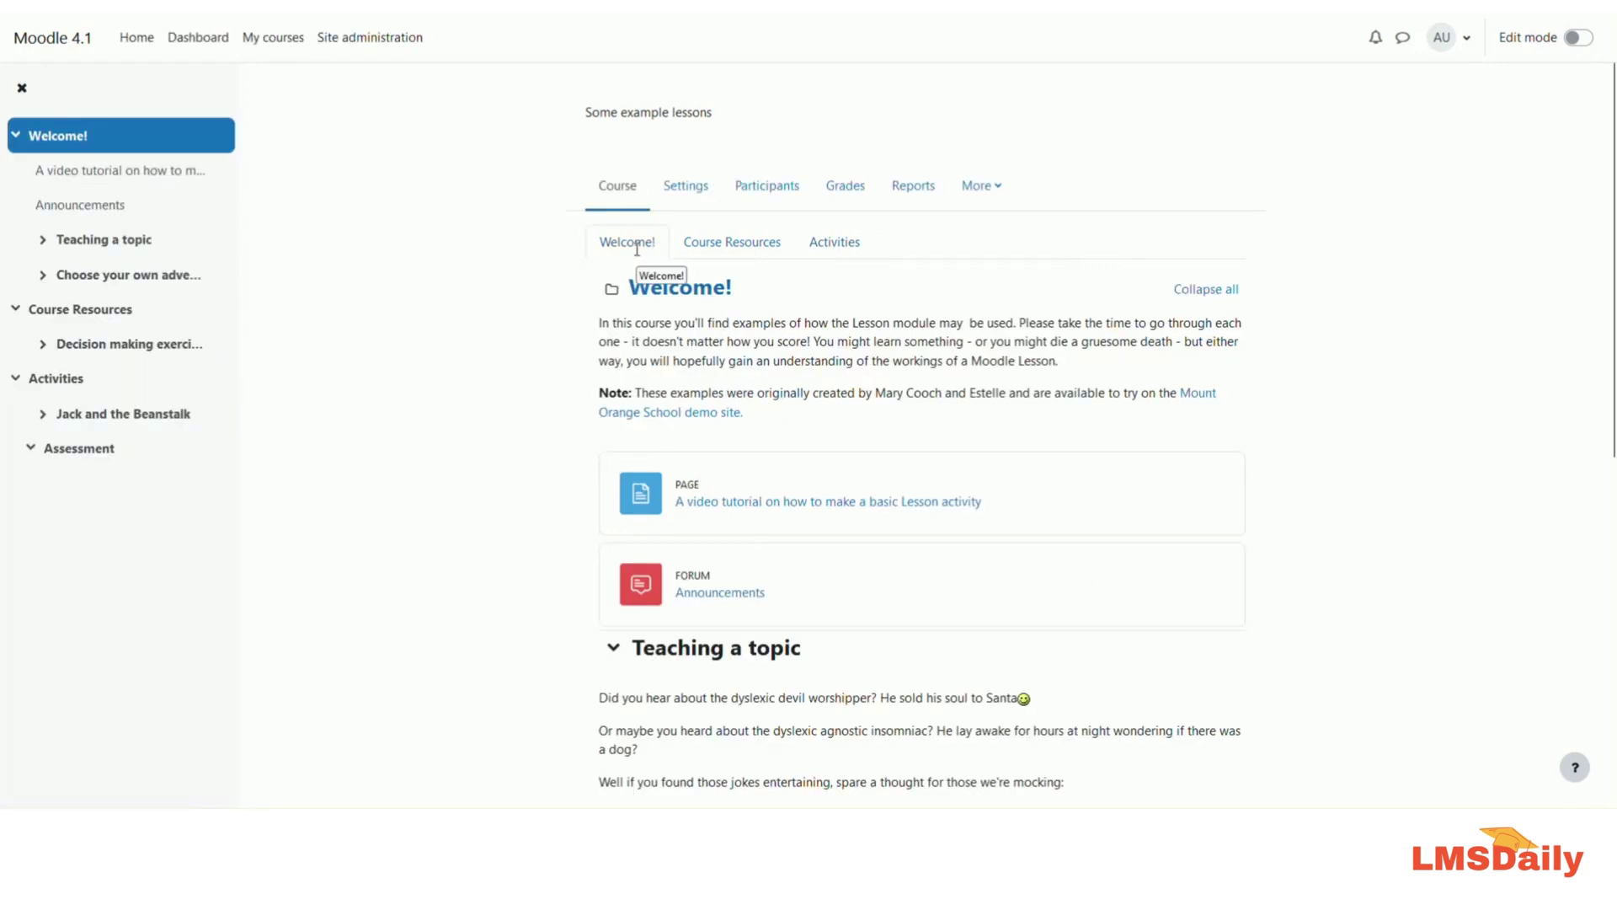
pyautogui.scroll(-5, 654, 492)
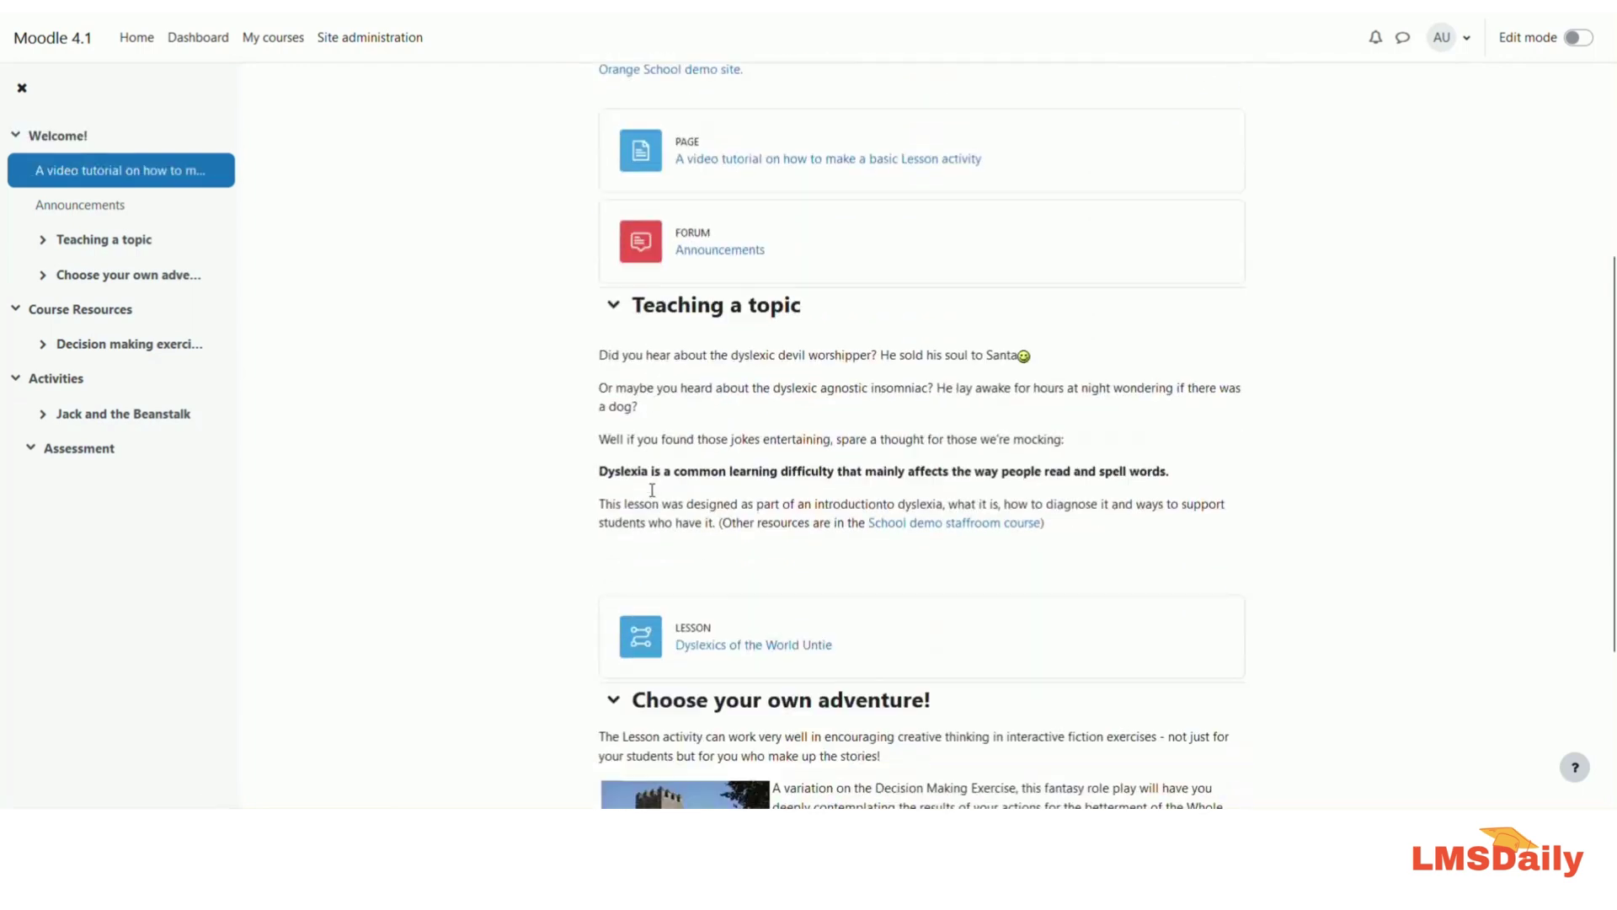
pyautogui.scroll(-3, 654, 496)
pyautogui.scroll(8, 654, 495)
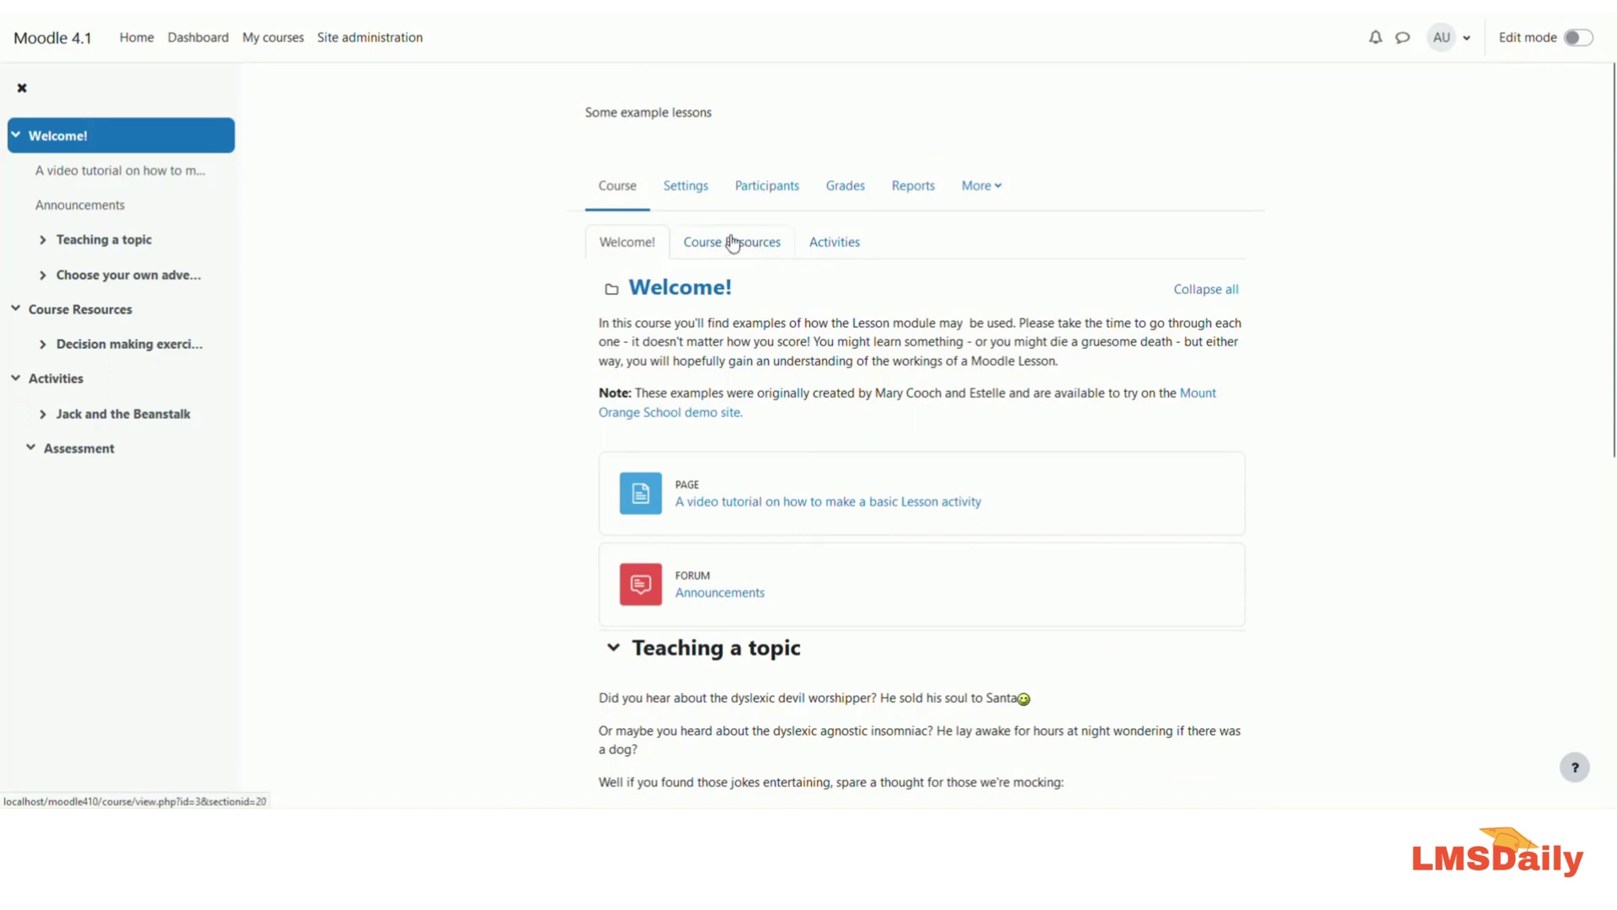
pyautogui.click(775, 249)
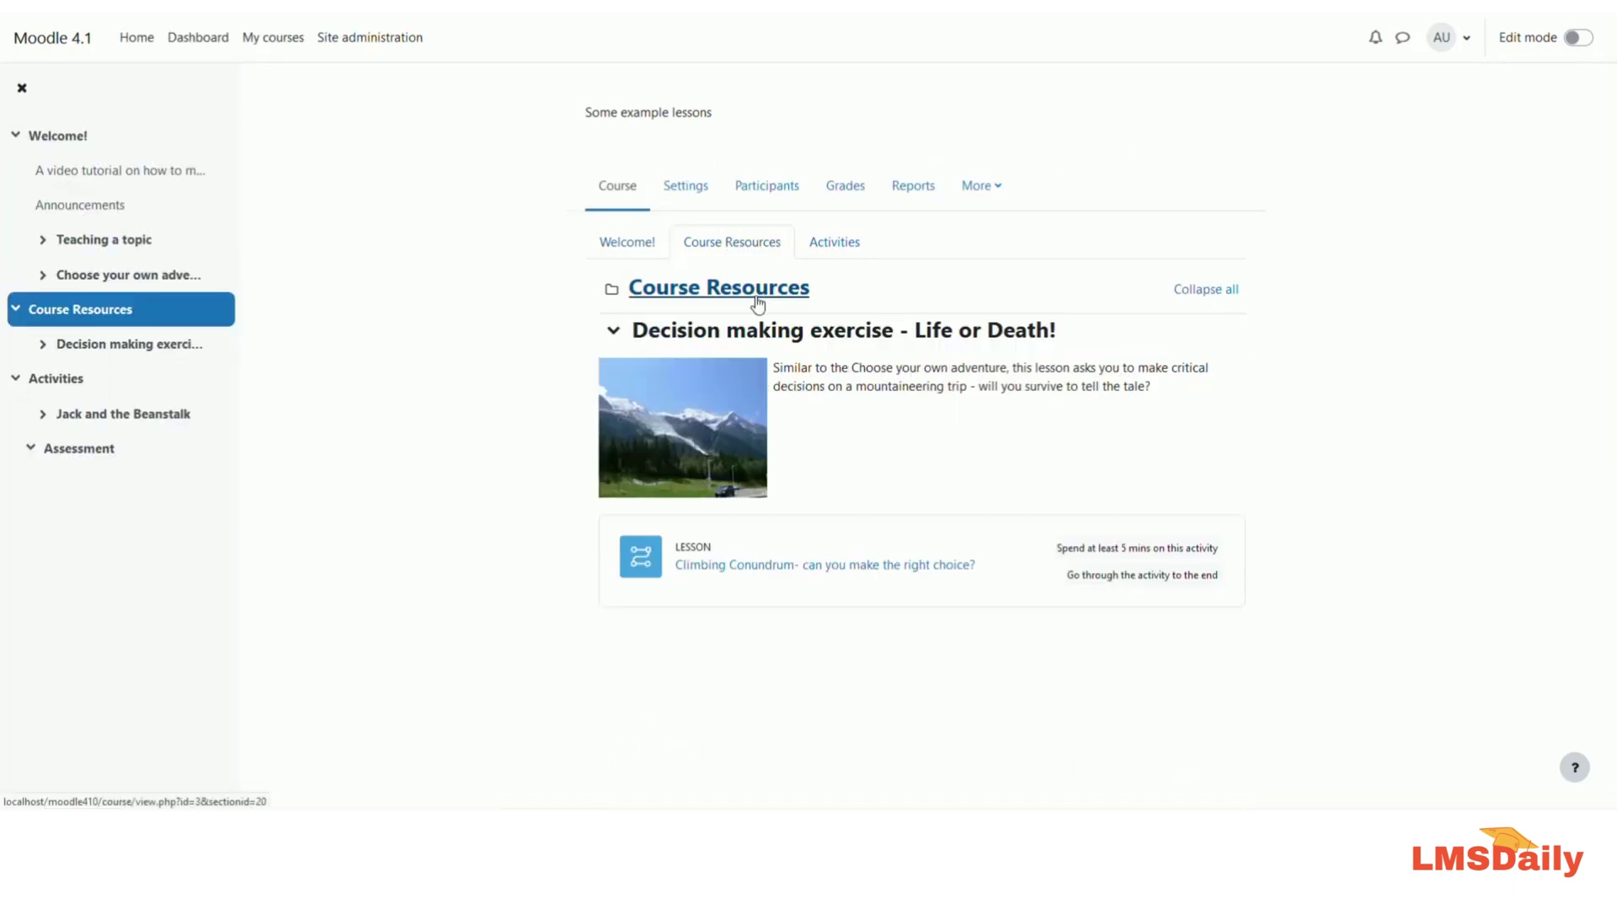
pyautogui.click(827, 245)
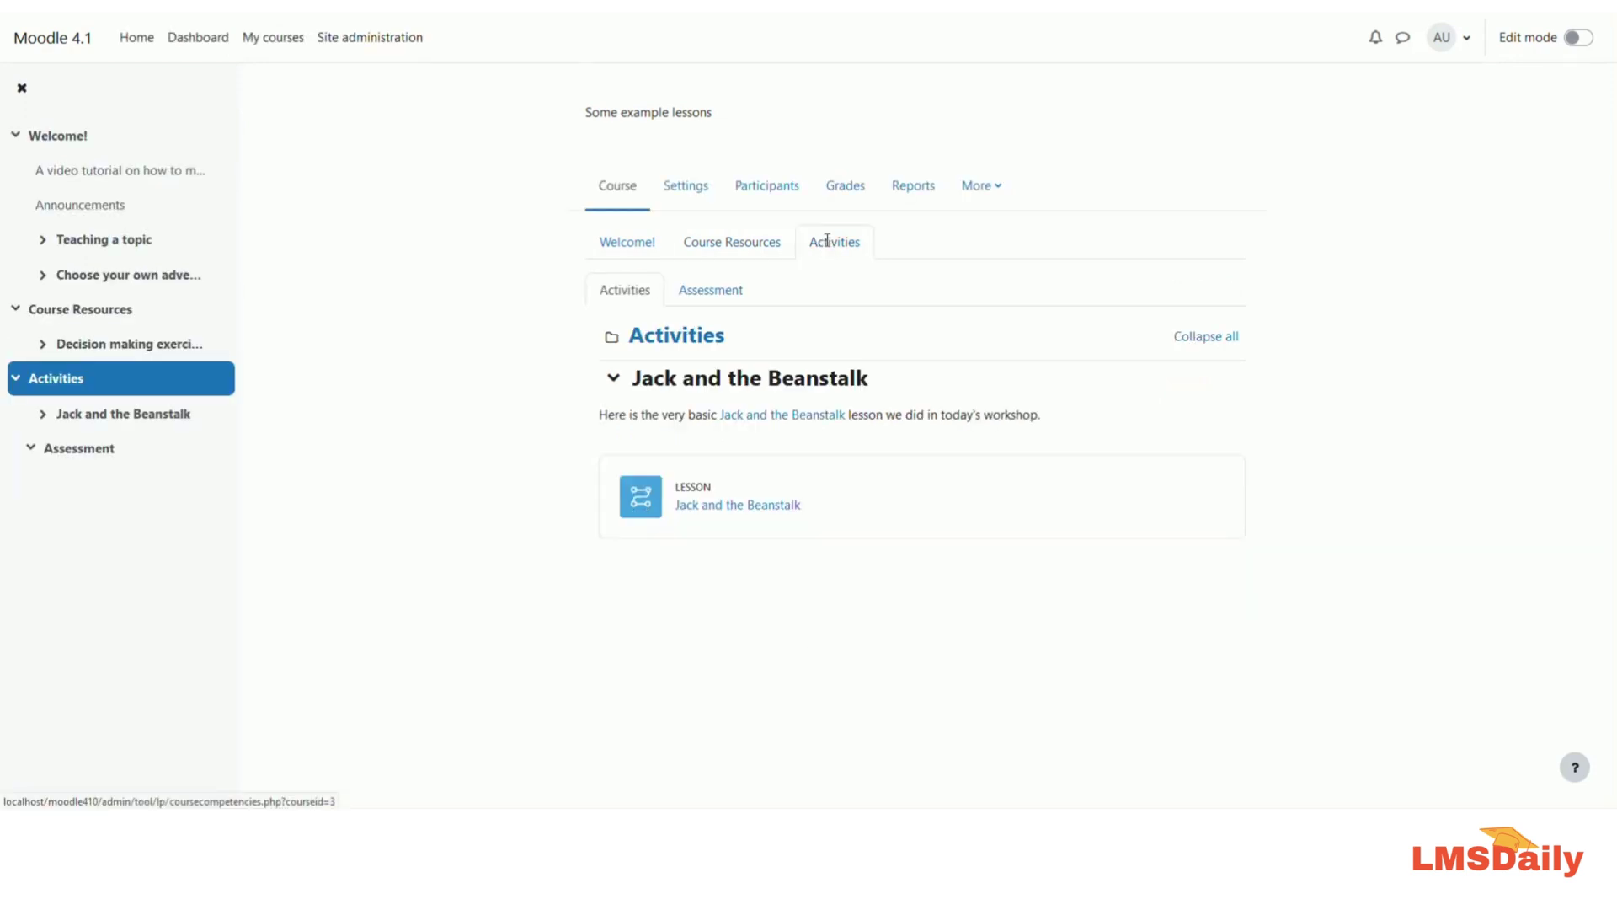
pyautogui.click(748, 242)
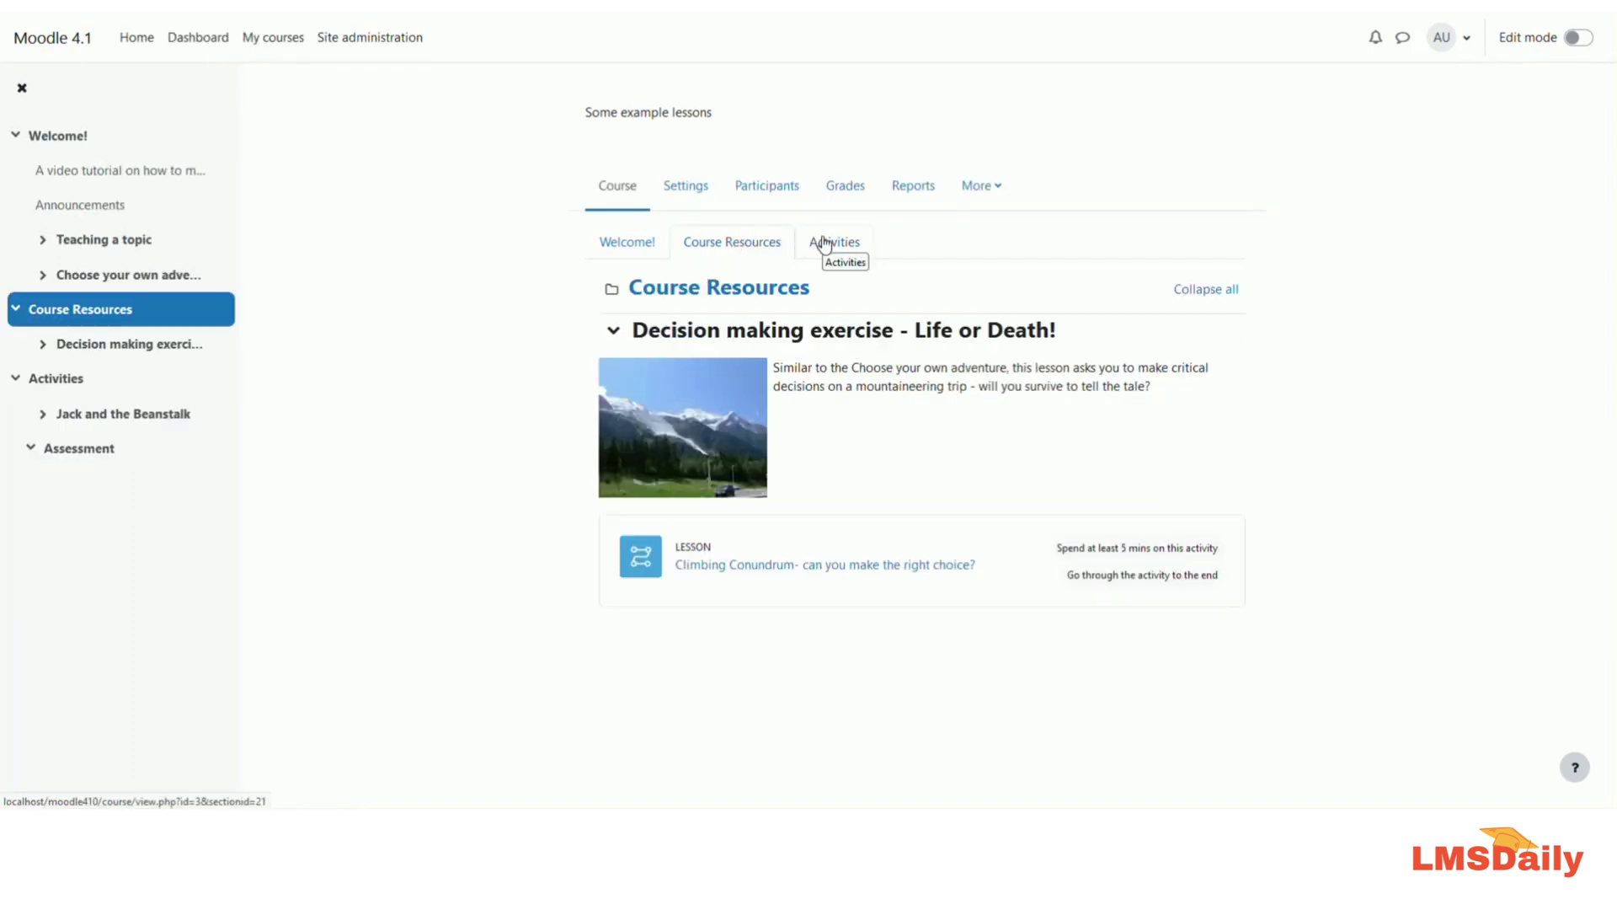
# Preview the Climbing Conundrum lesson under Course Resources, examine its page contents and return to the course.
pyautogui.click(747, 566)
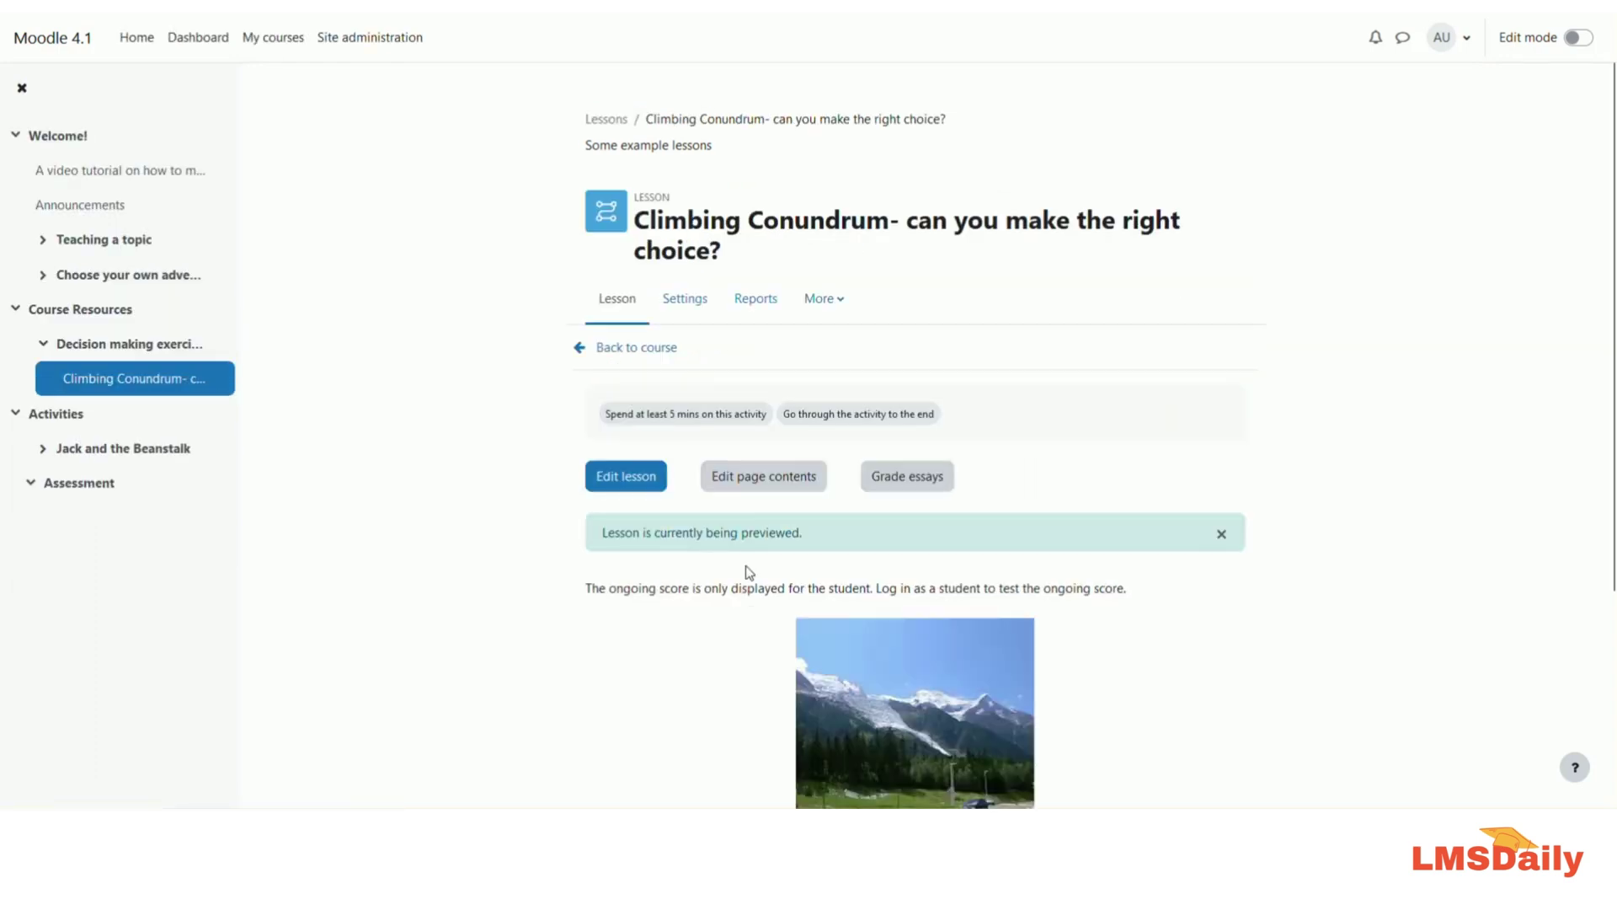
pyautogui.scroll(-2, 709, 388)
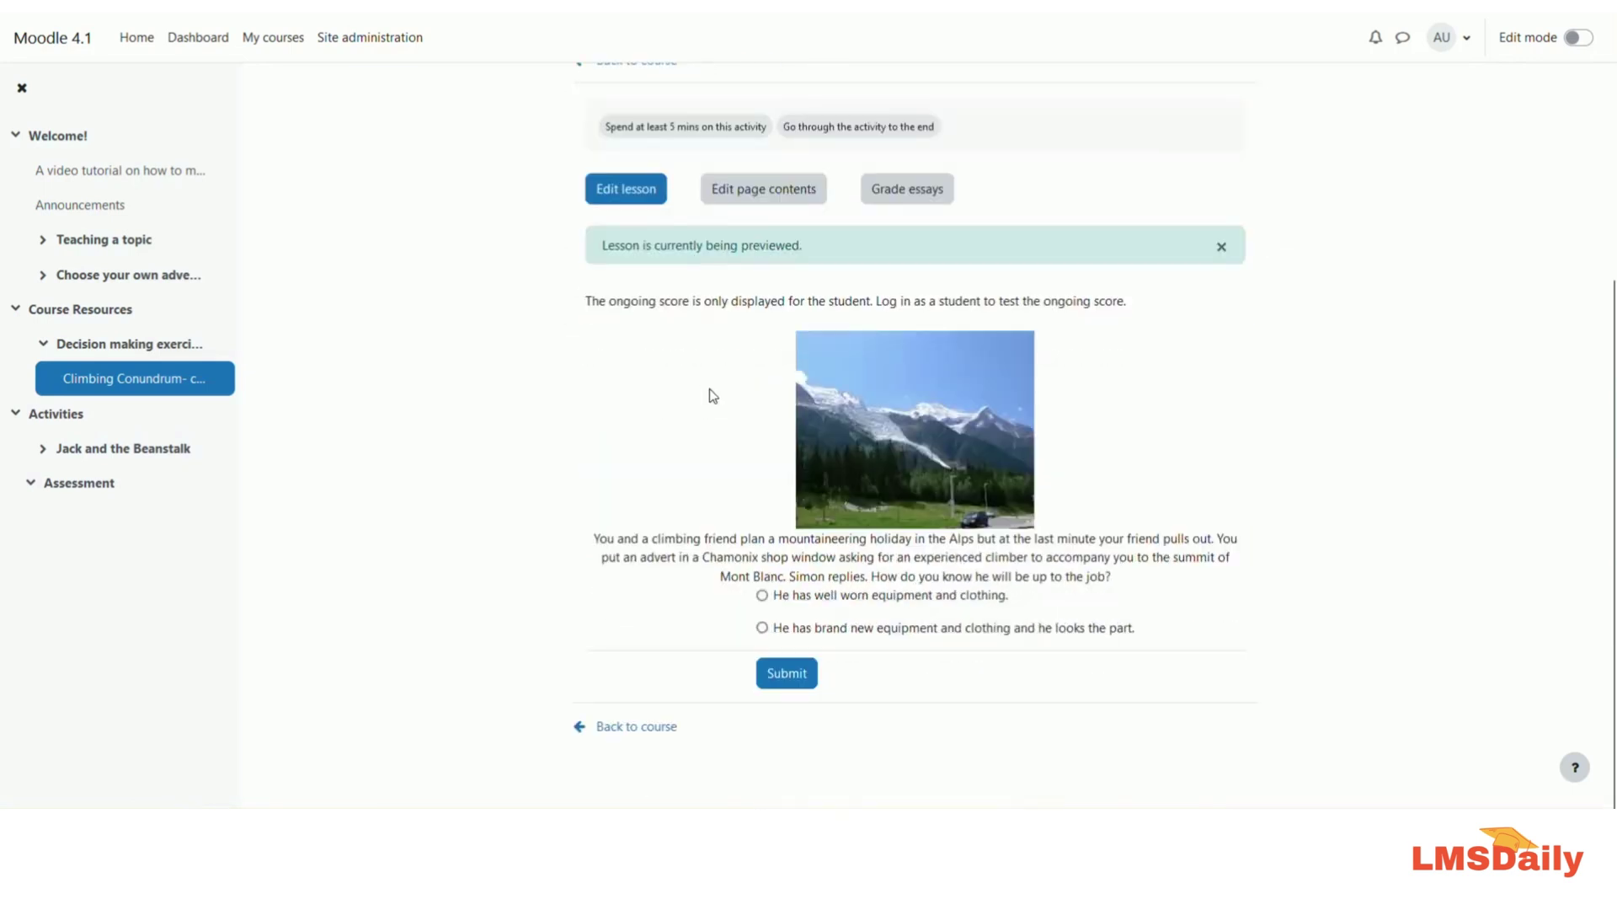
pyautogui.scroll(3, 709, 388)
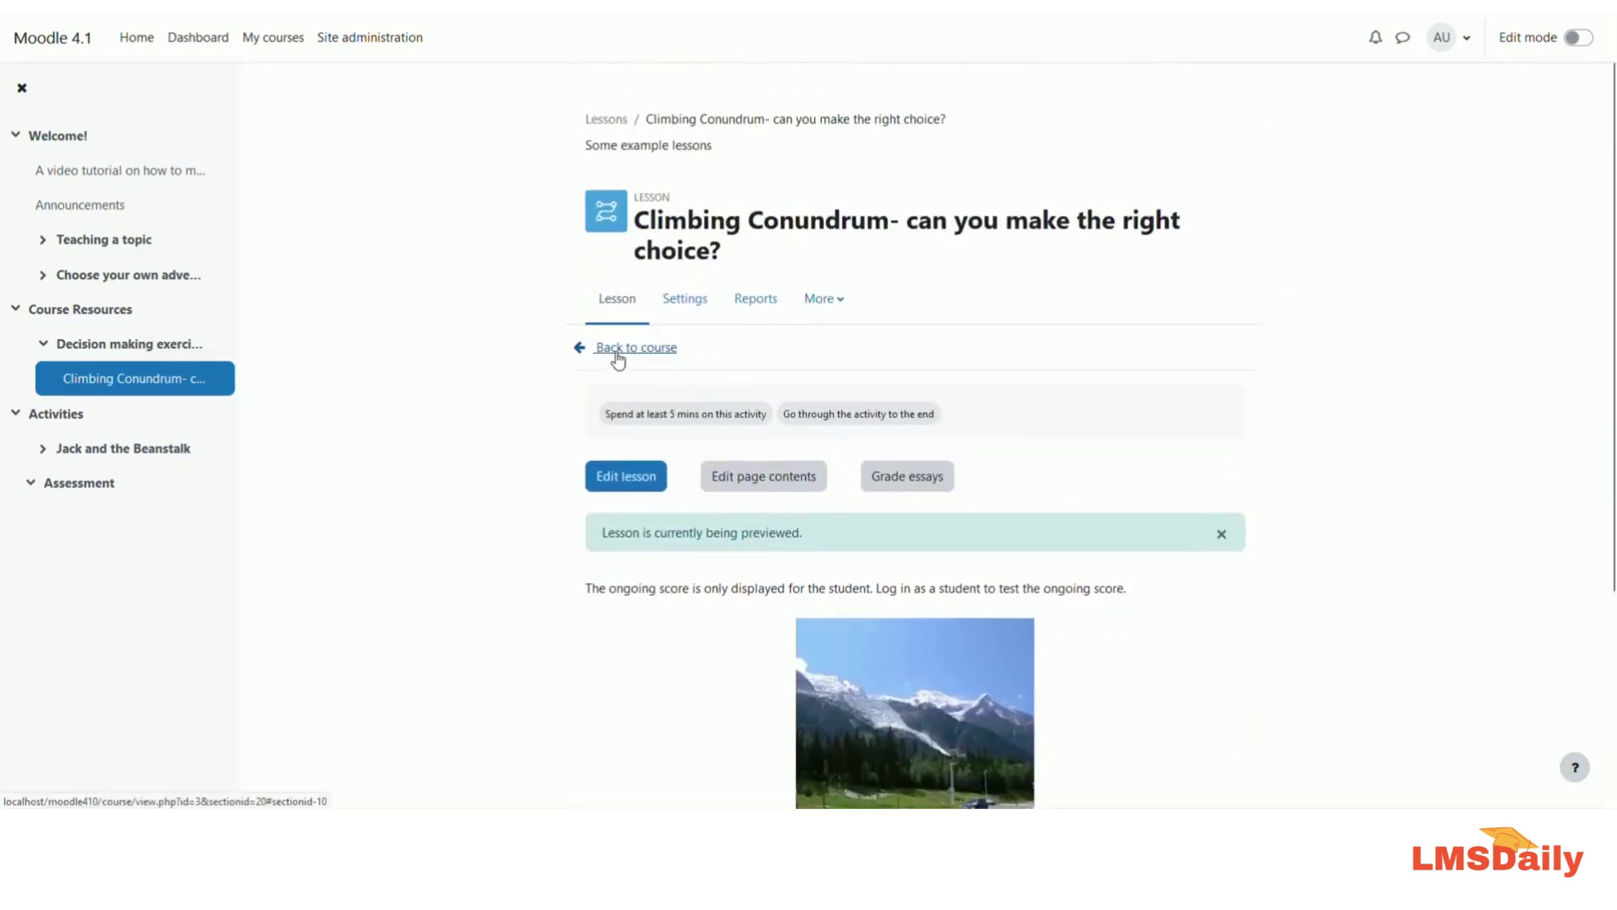
pyautogui.scroll(-2, 646, 395)
pyautogui.scroll(-2, 646, 505)
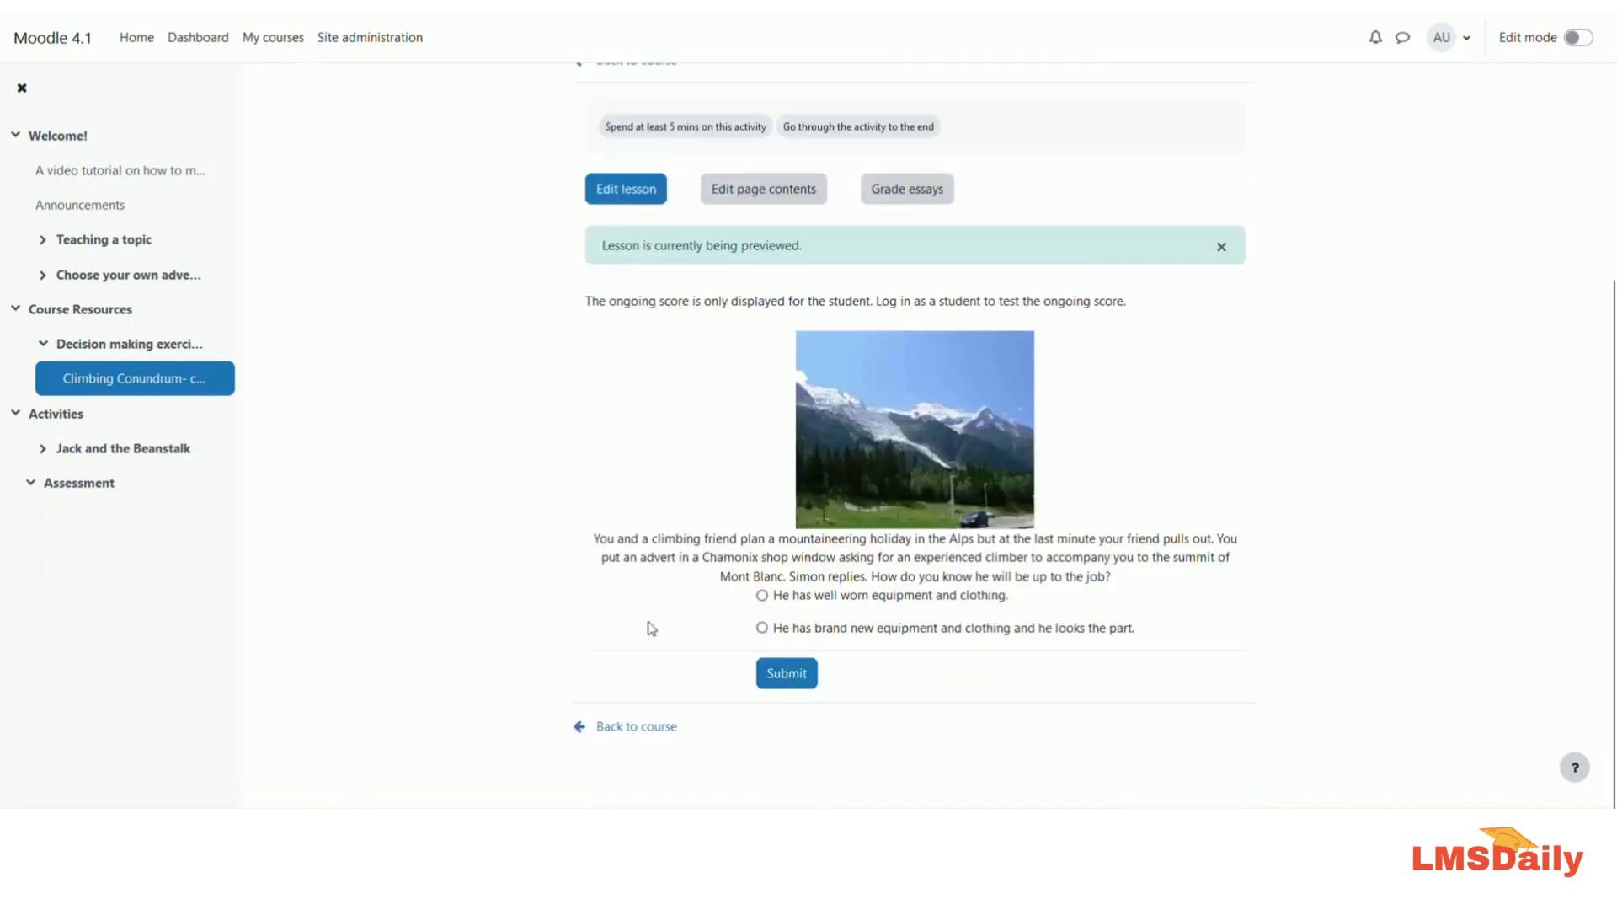
pyautogui.scroll(4, 635, 635)
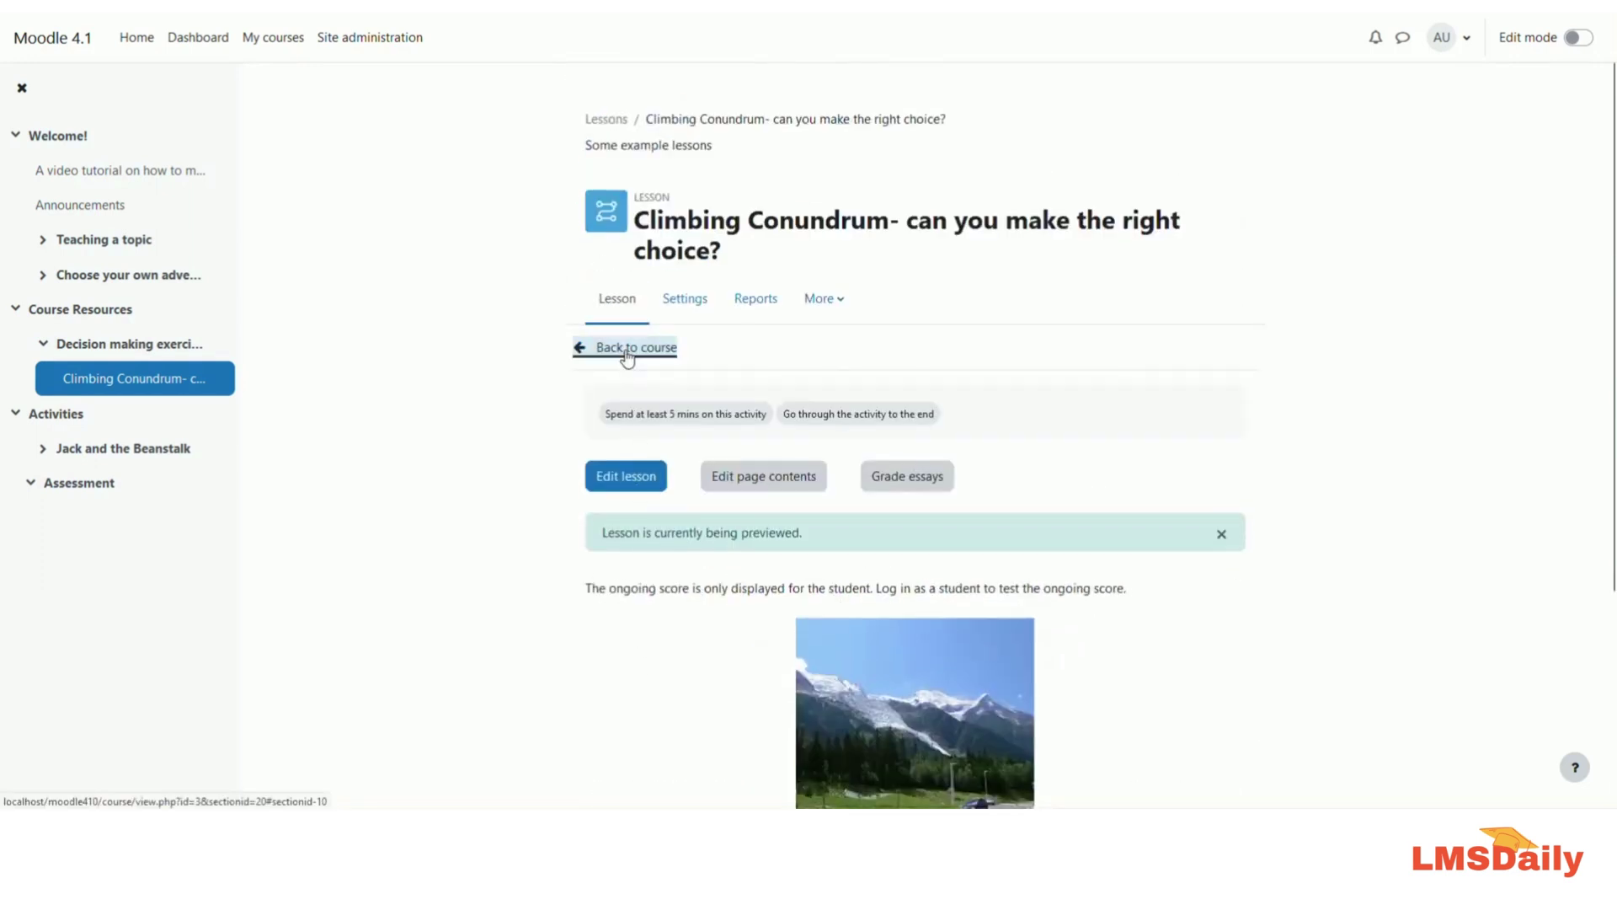
pyautogui.click(625, 354)
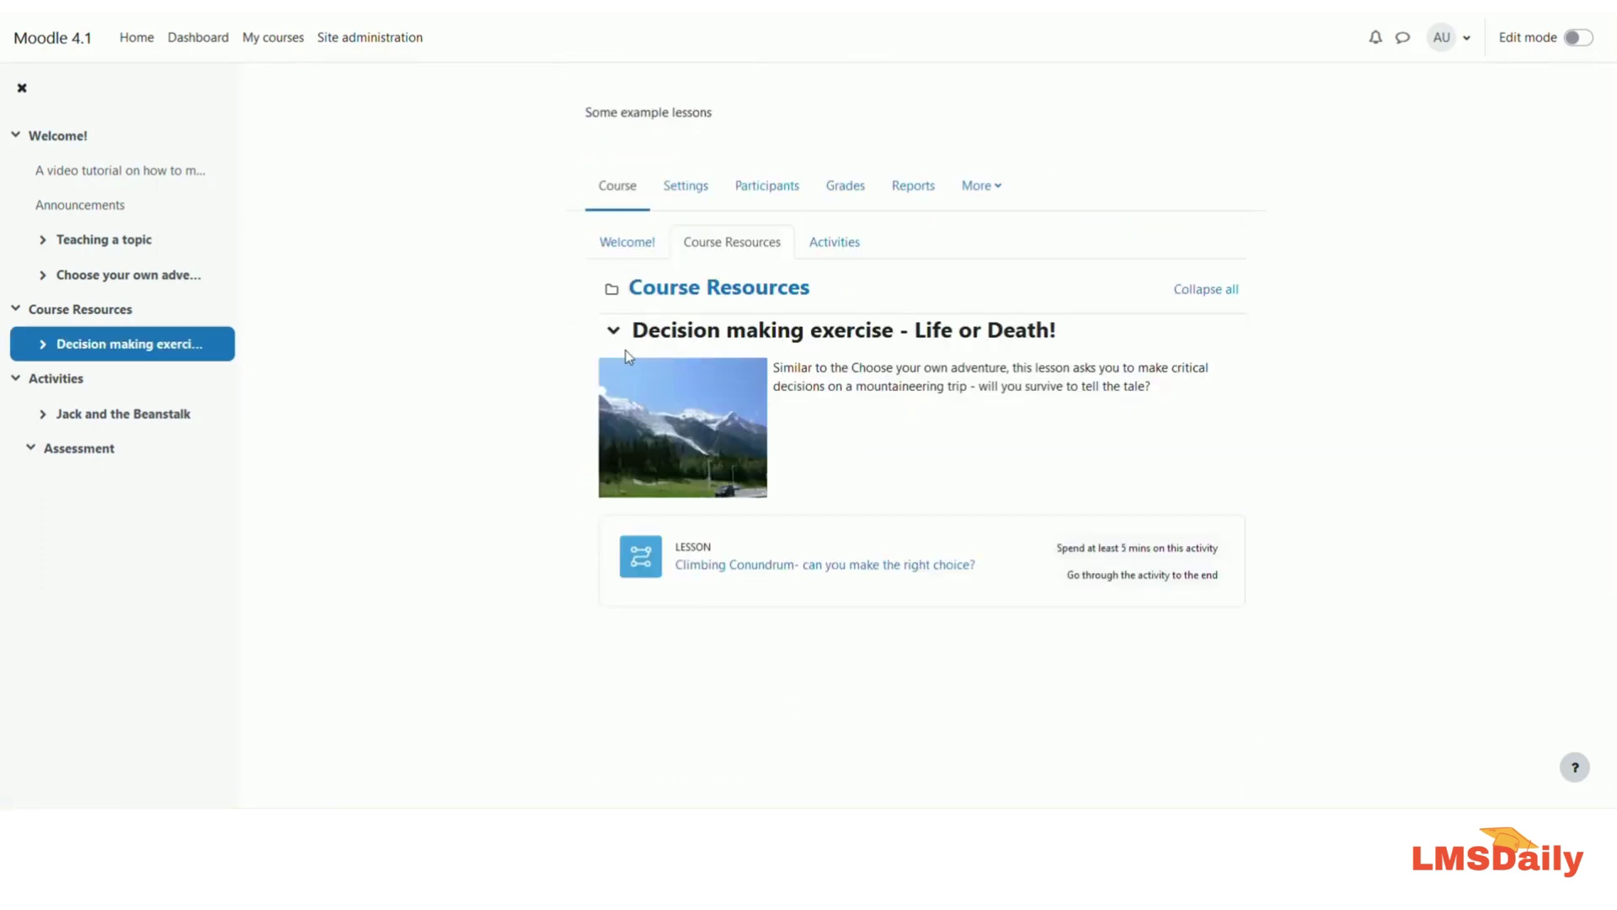
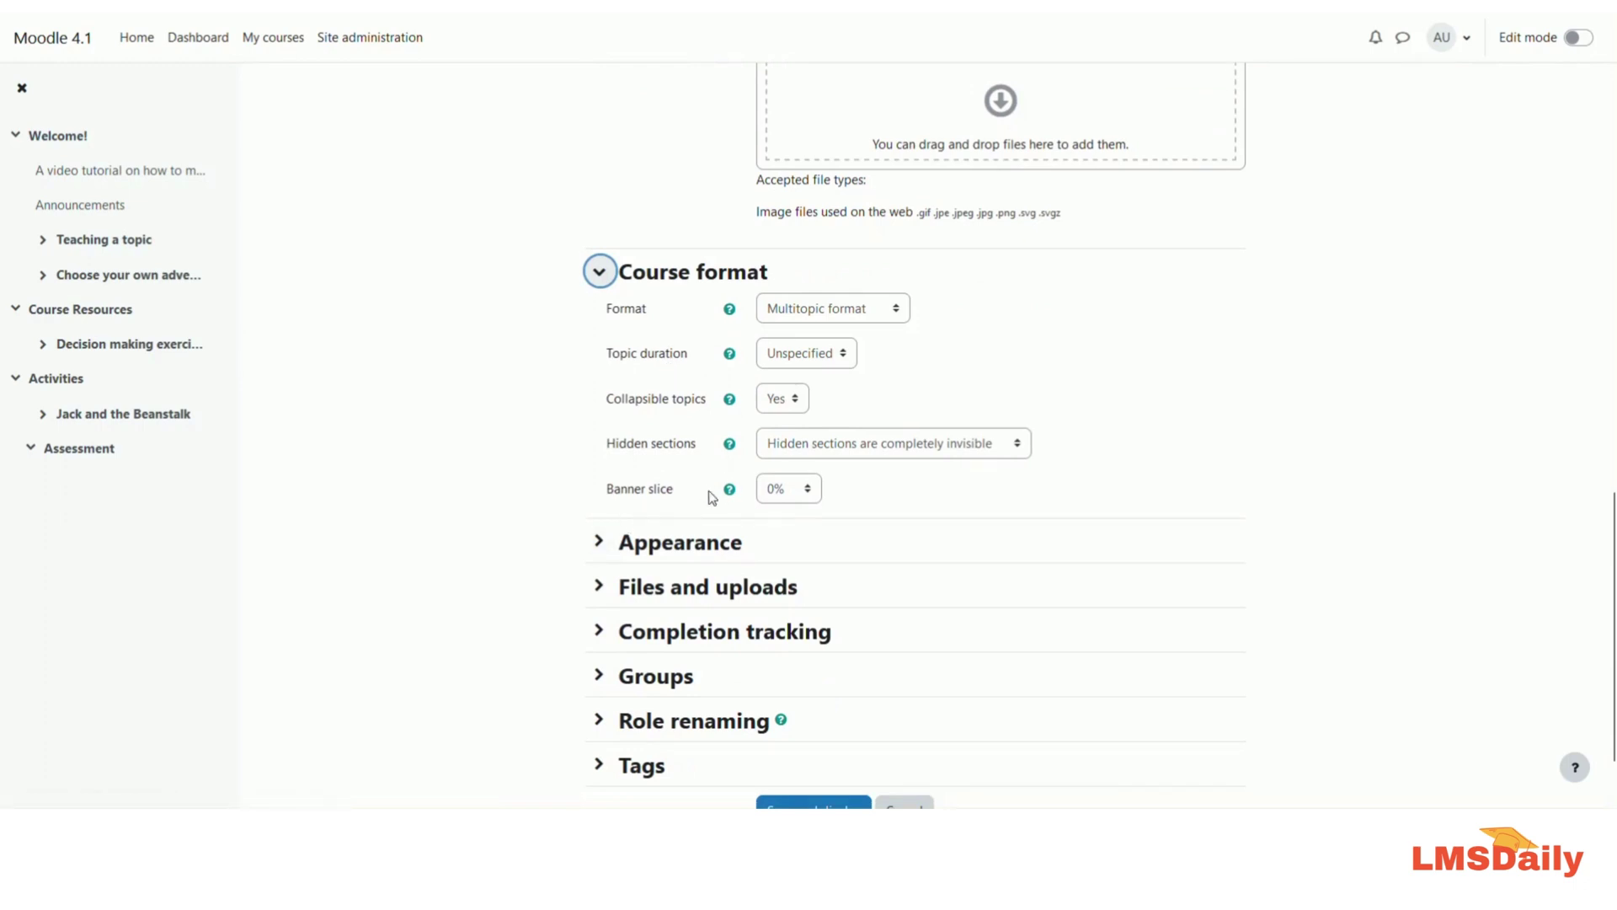
# Examine the course image area and read the help for the Banner slice option in the course format settings.
pyautogui.scroll(3, 712, 497)
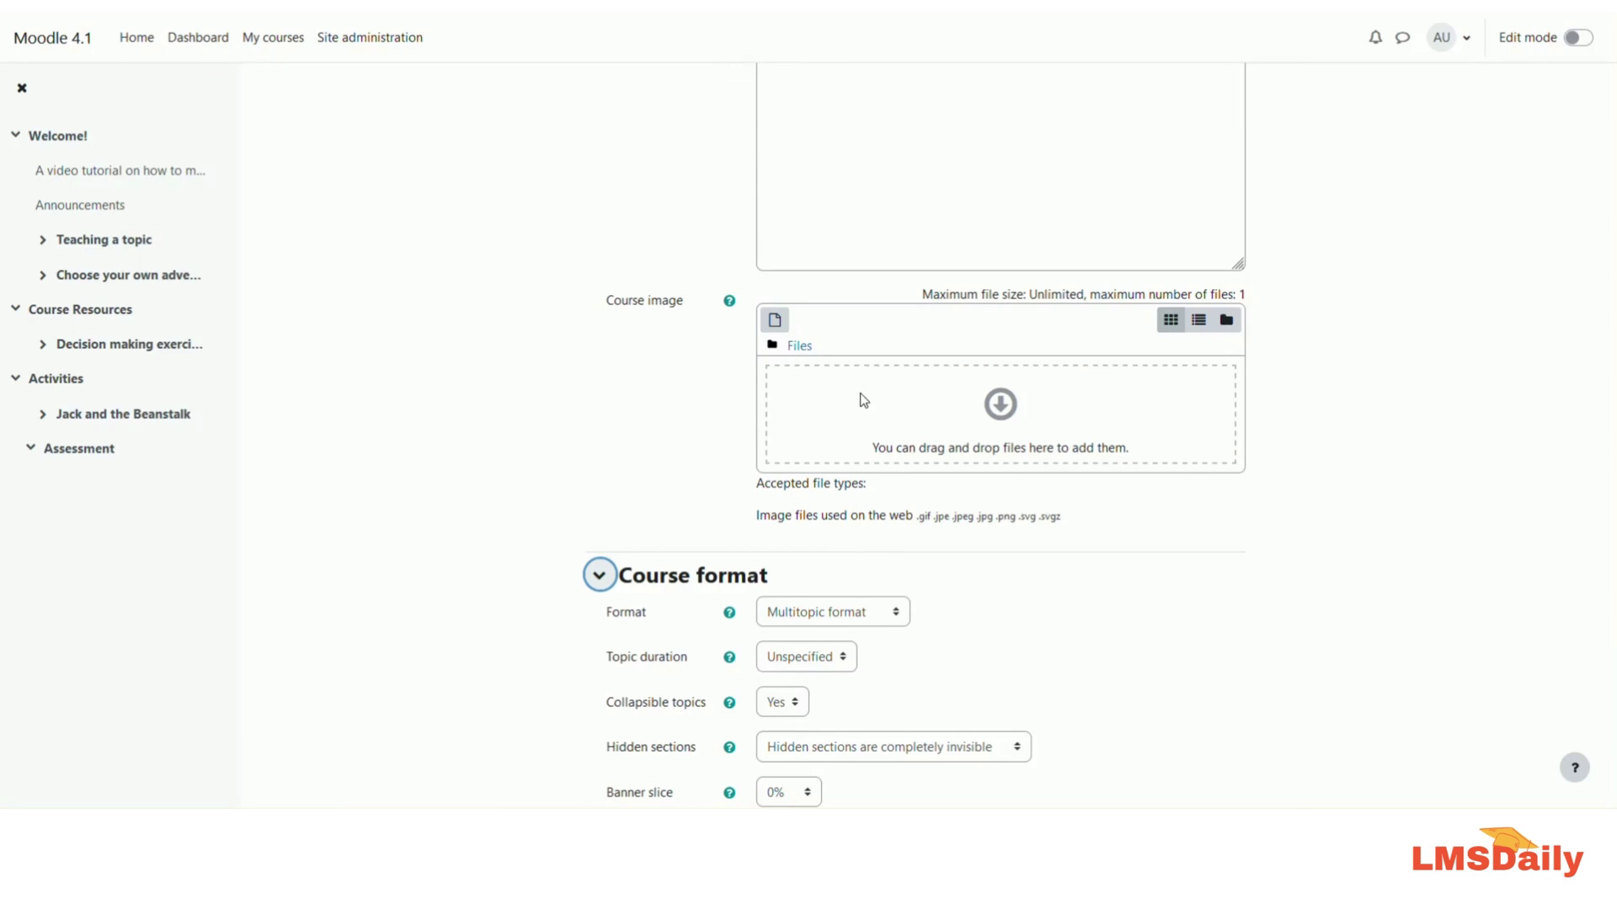
pyautogui.scroll(-3, 801, 458)
pyautogui.click(730, 491)
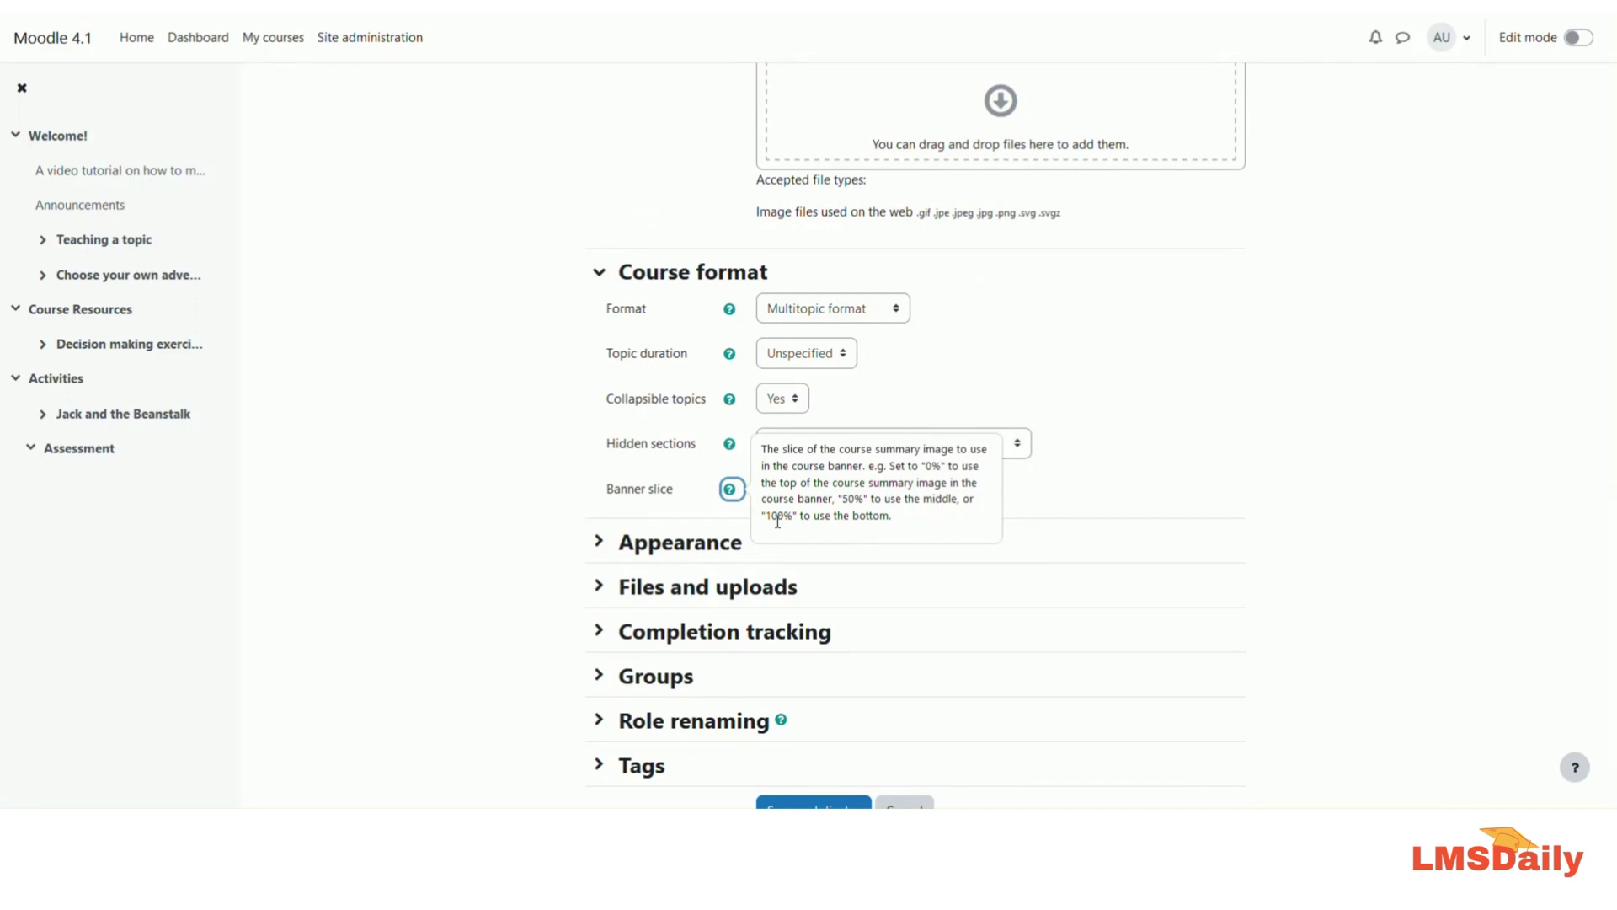
pyautogui.click(1054, 496)
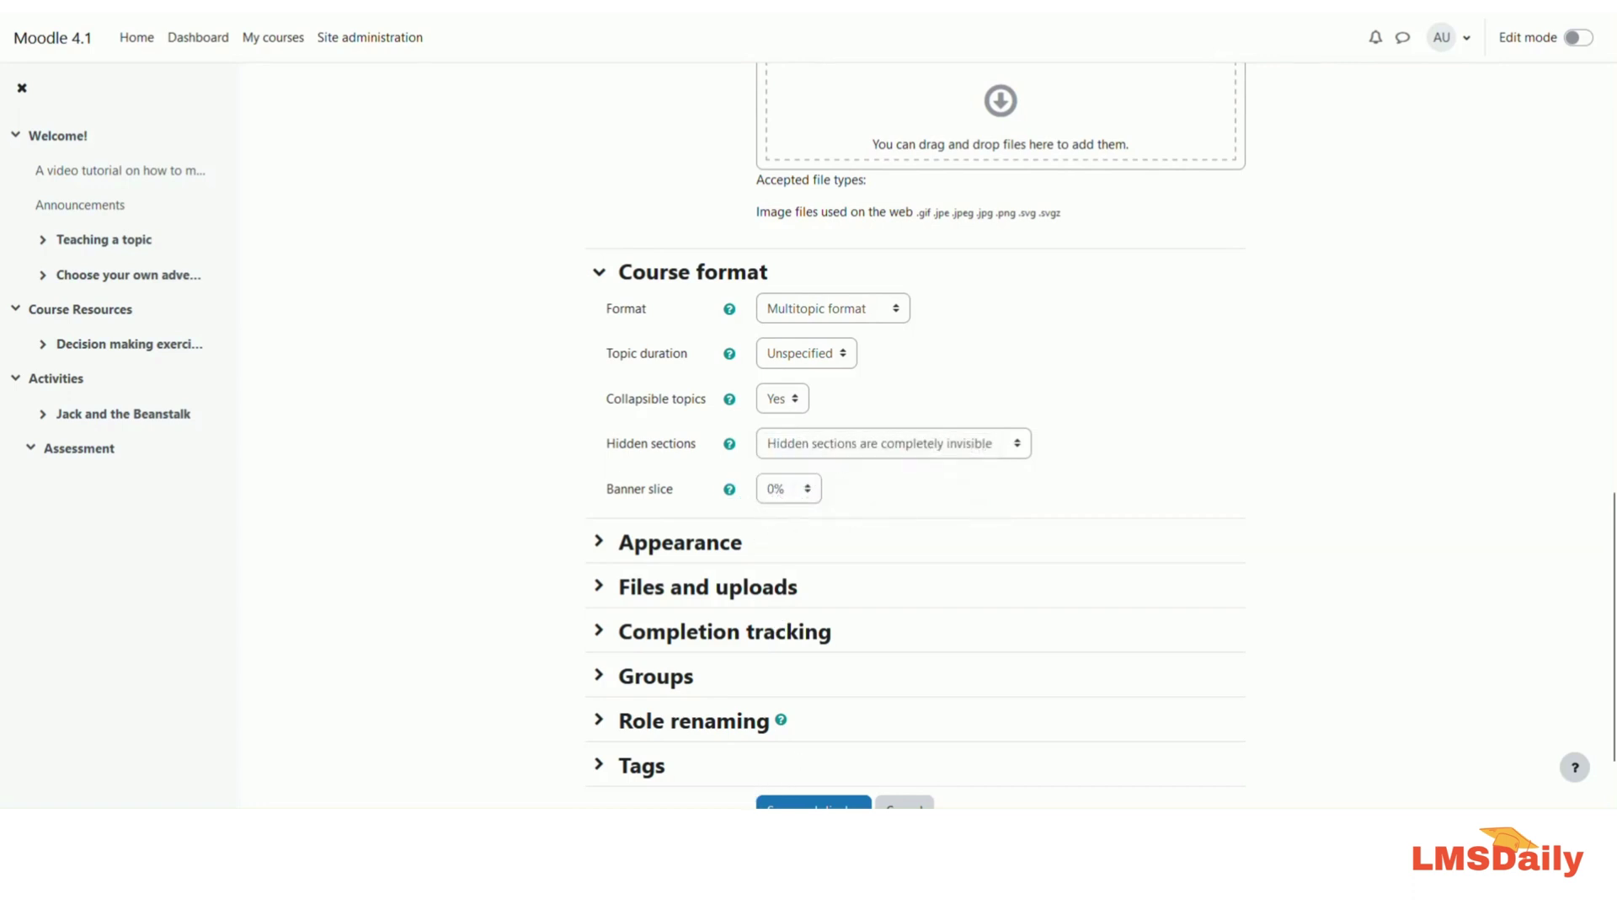
# Add the Canva Live image from the Downloads folder as the course image.
pyautogui.moveTo(742, 821)
pyautogui.click(800, 778)
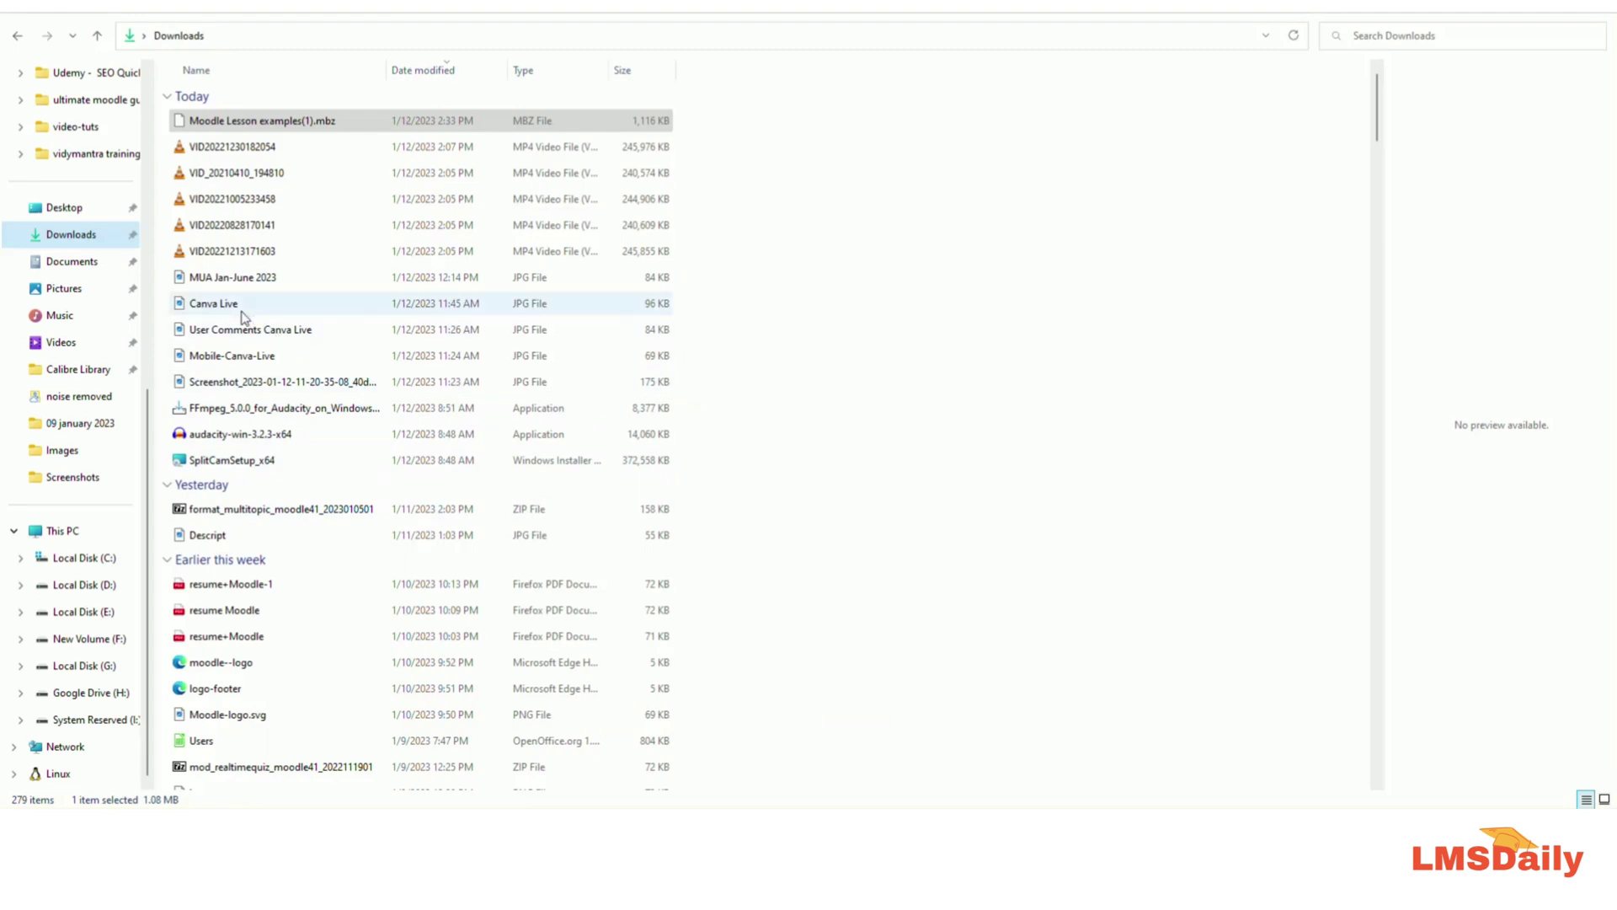
pyautogui.moveTo(240, 307); pyautogui.dragTo(826, 155)
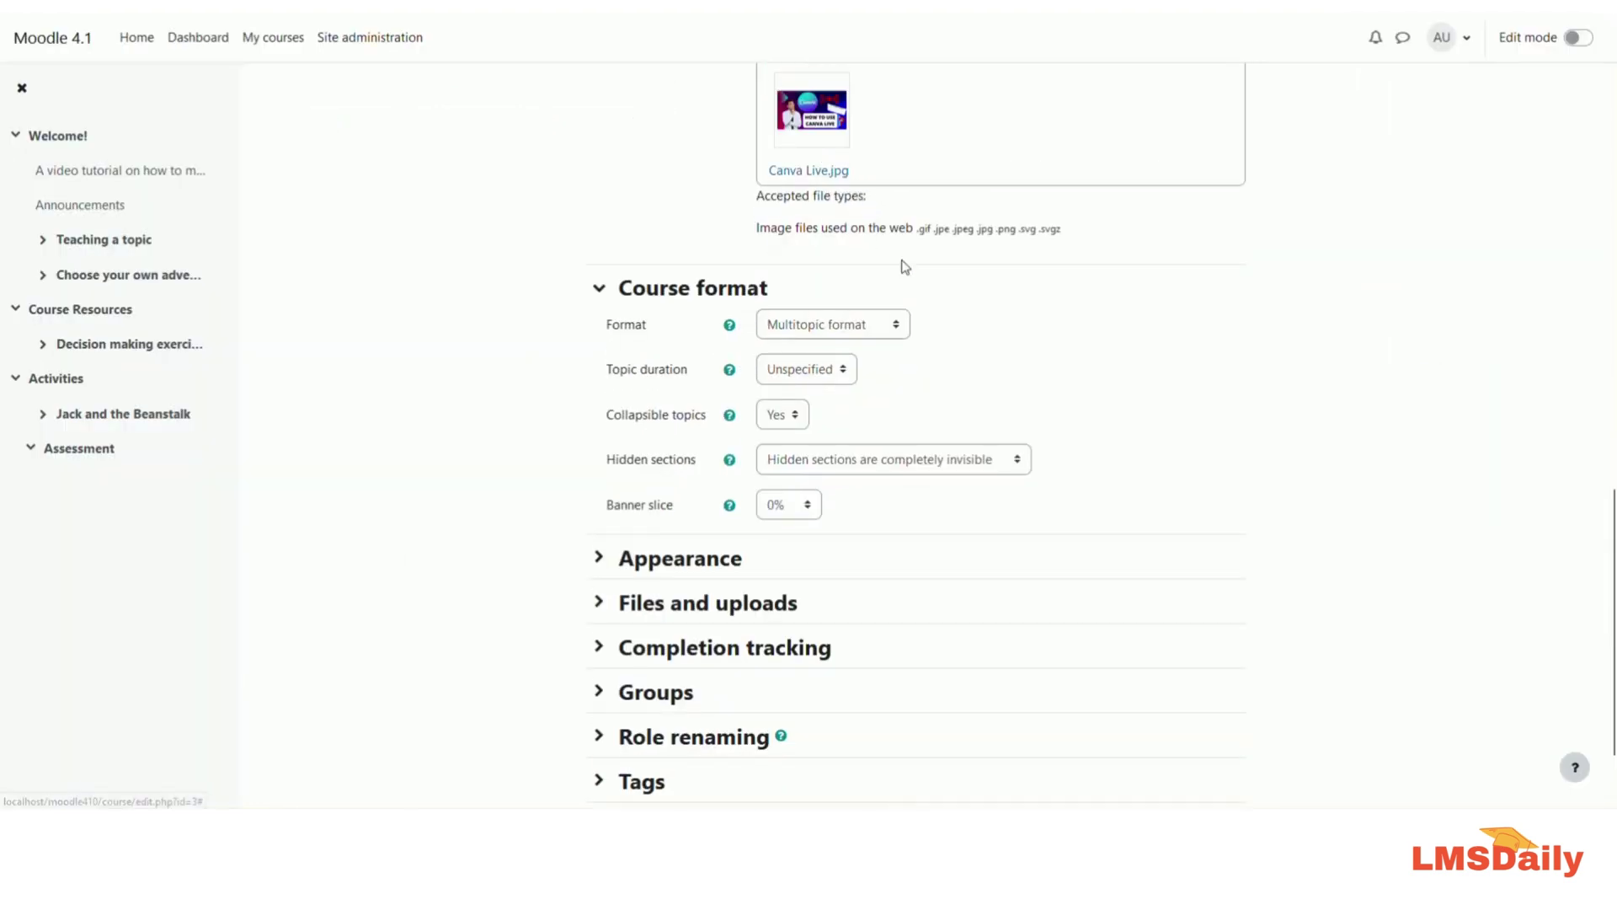
# Set the Banner slice to 100% and check the banner at the start of the course settings page.
pyautogui.click(811, 514)
pyautogui.scroll(-20, 779, 470)
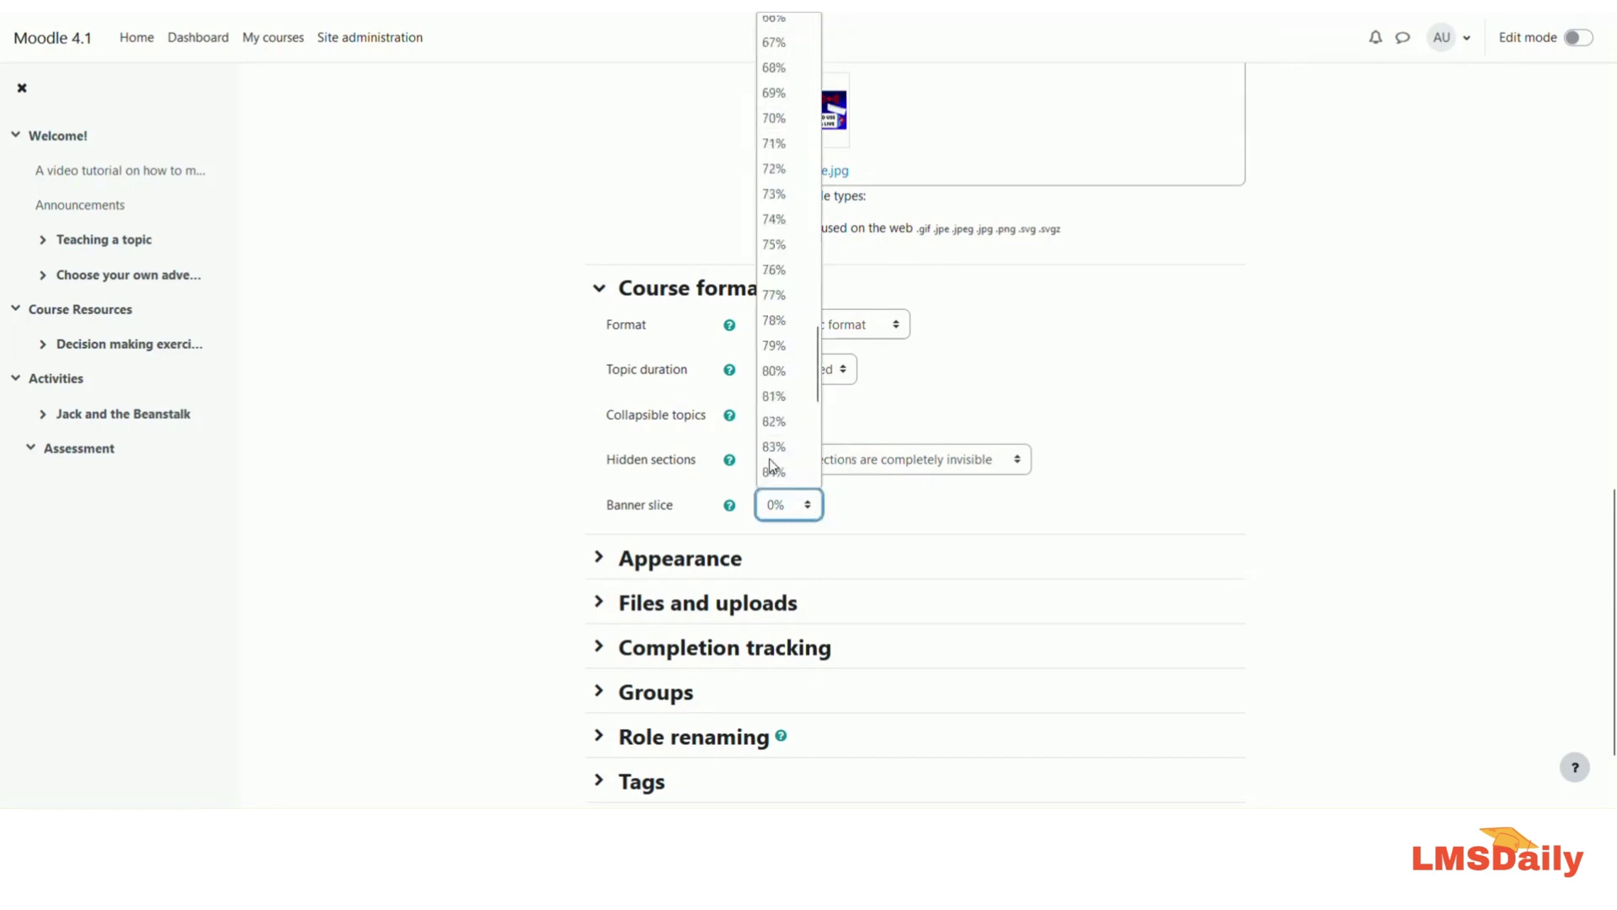
pyautogui.click(779, 471)
pyautogui.scroll(12, 980, 457)
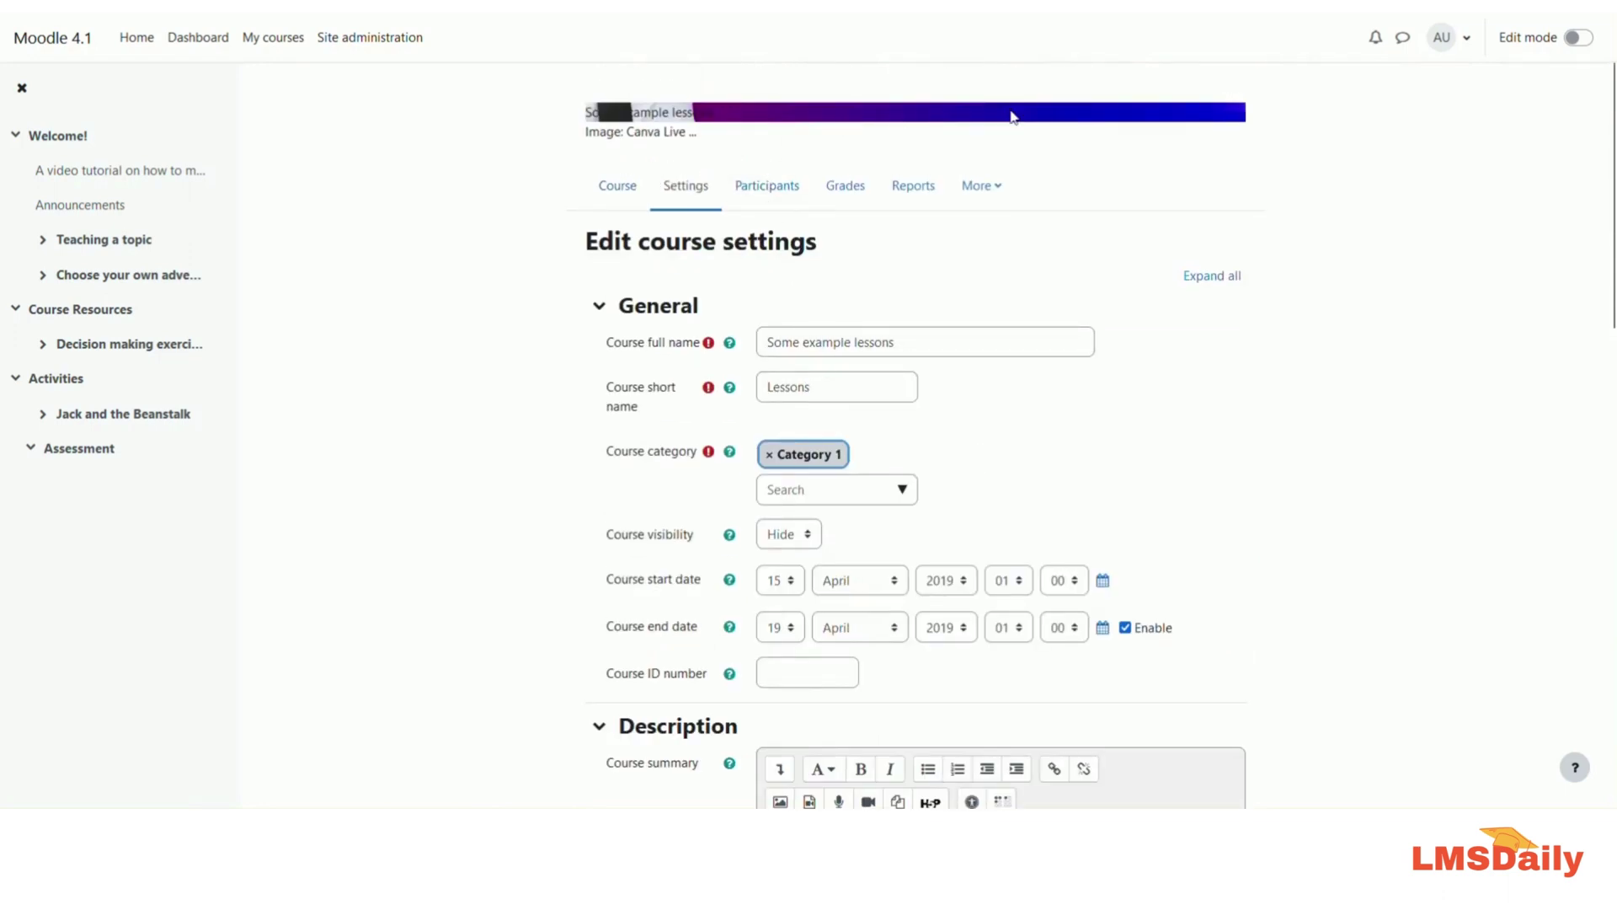
# Change the Banner slice to 50% and check how the course banner looks.
pyautogui.scroll(-12, 766, 432)
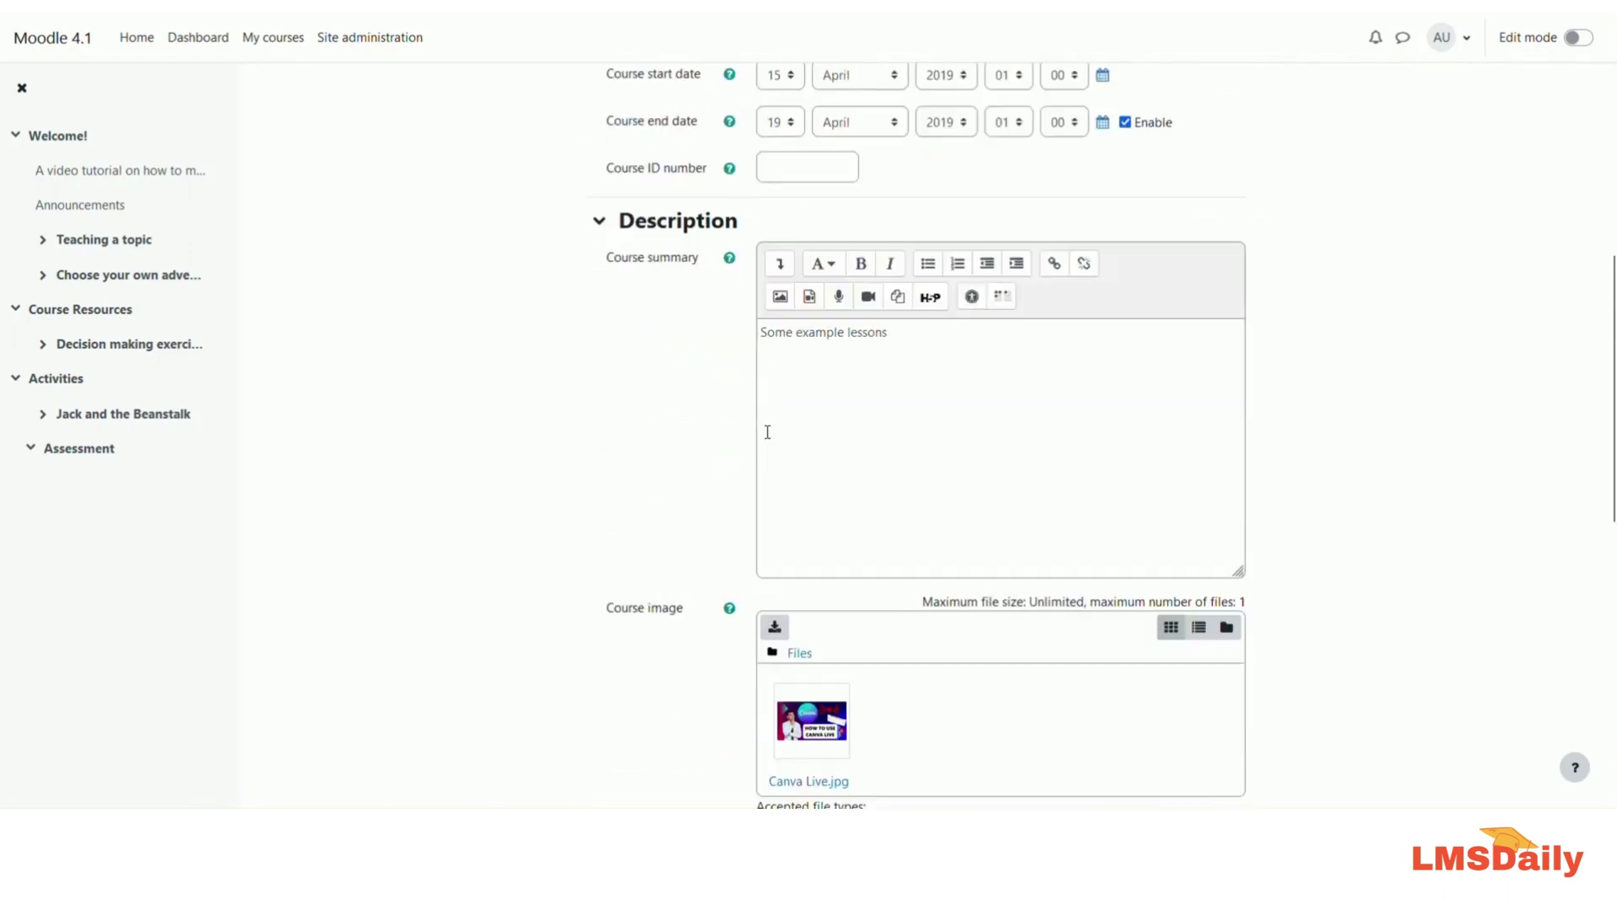
pyautogui.click(801, 615)
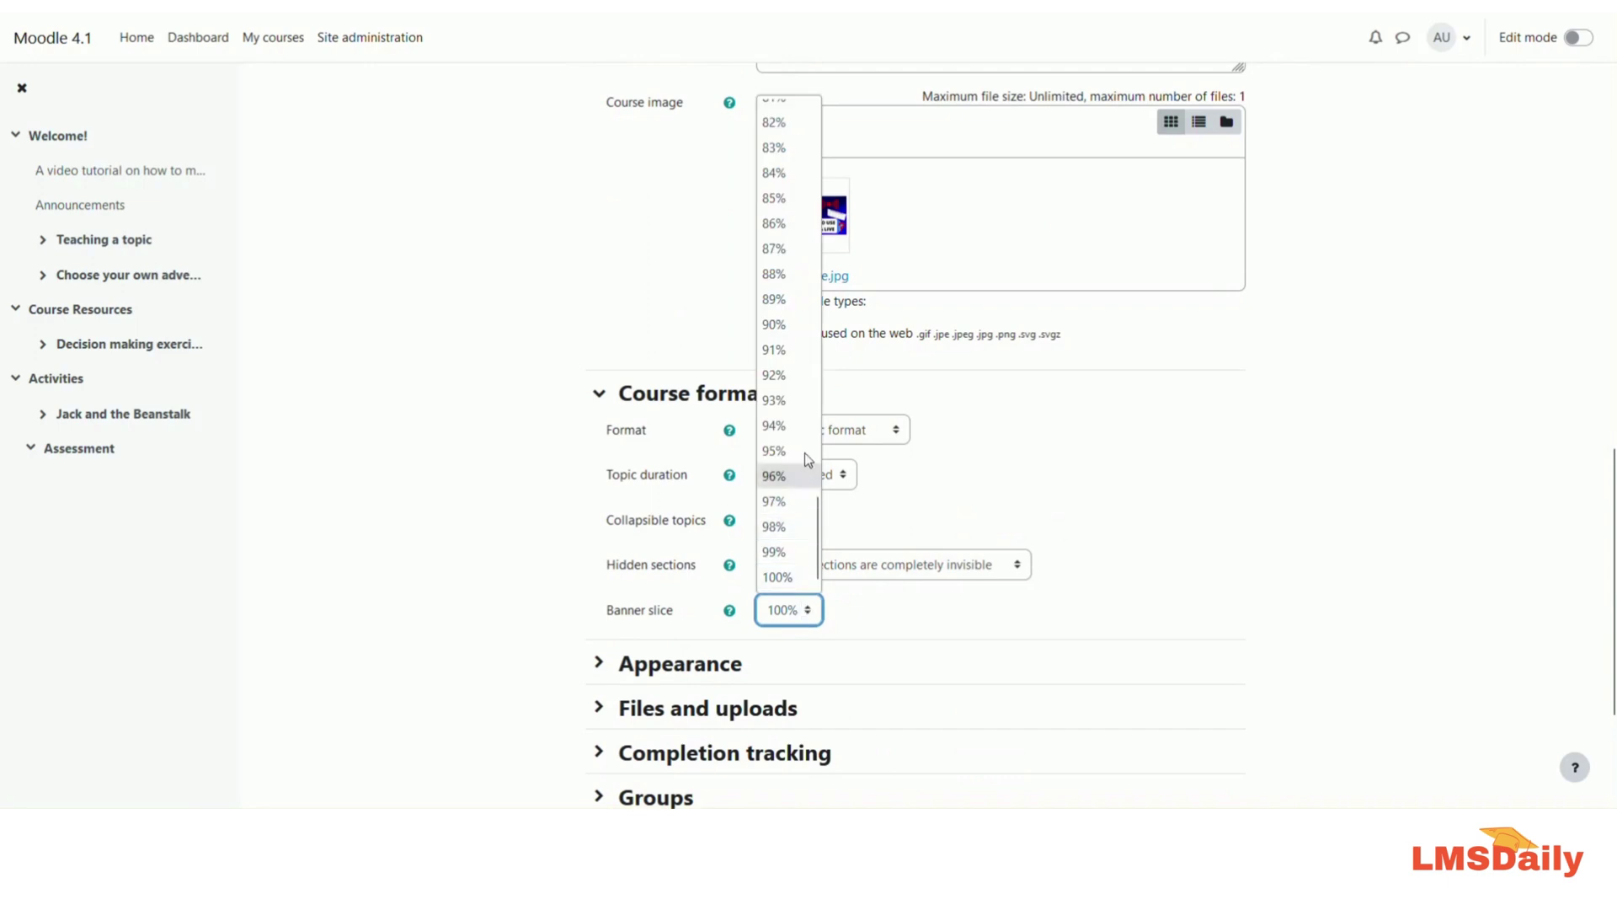
pyautogui.scroll(-3, 783, 354)
pyautogui.scroll(7, 782, 326)
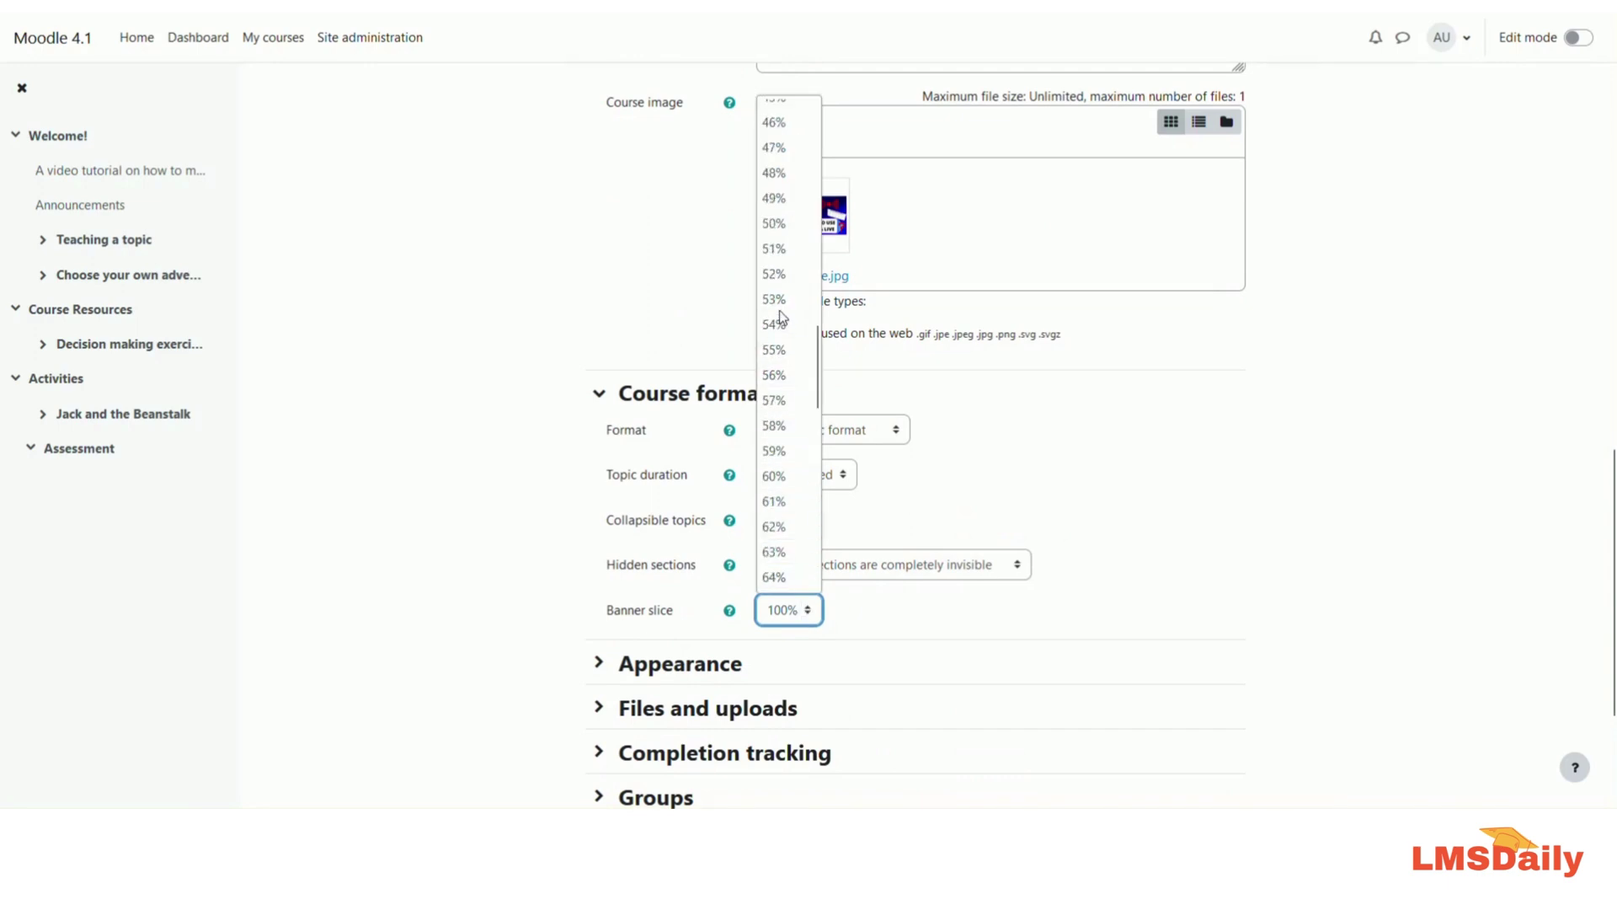
pyautogui.click(774, 224)
pyautogui.scroll(12, 952, 442)
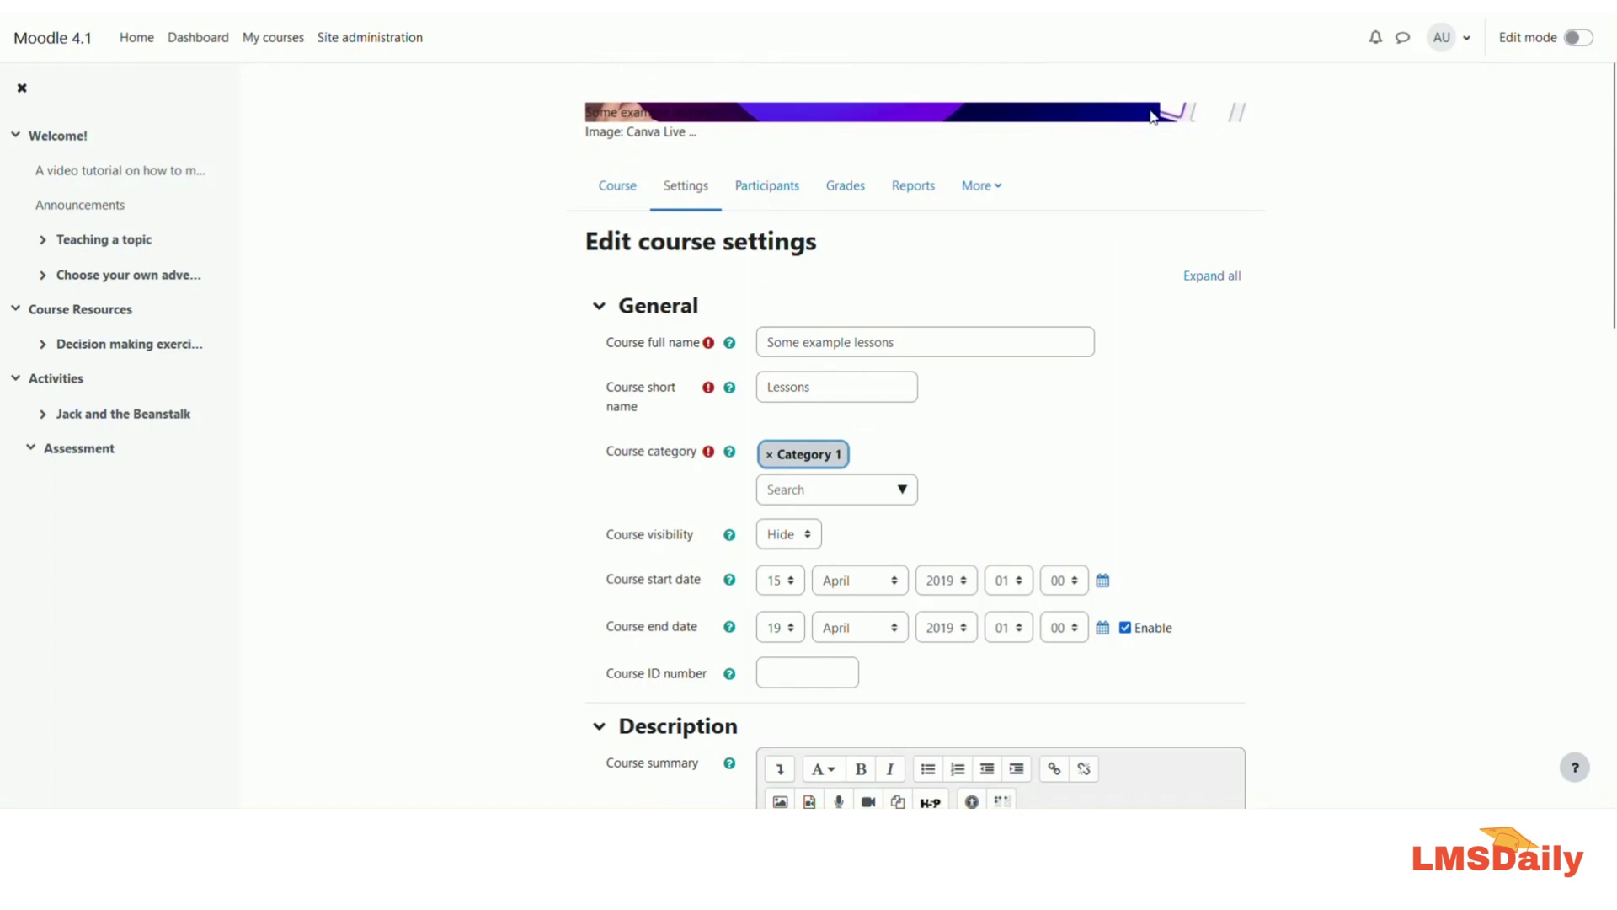
# Set the Banner slice back to 0%, check the course banner and return to the course format settings.
pyautogui.scroll(-8, 817, 505)
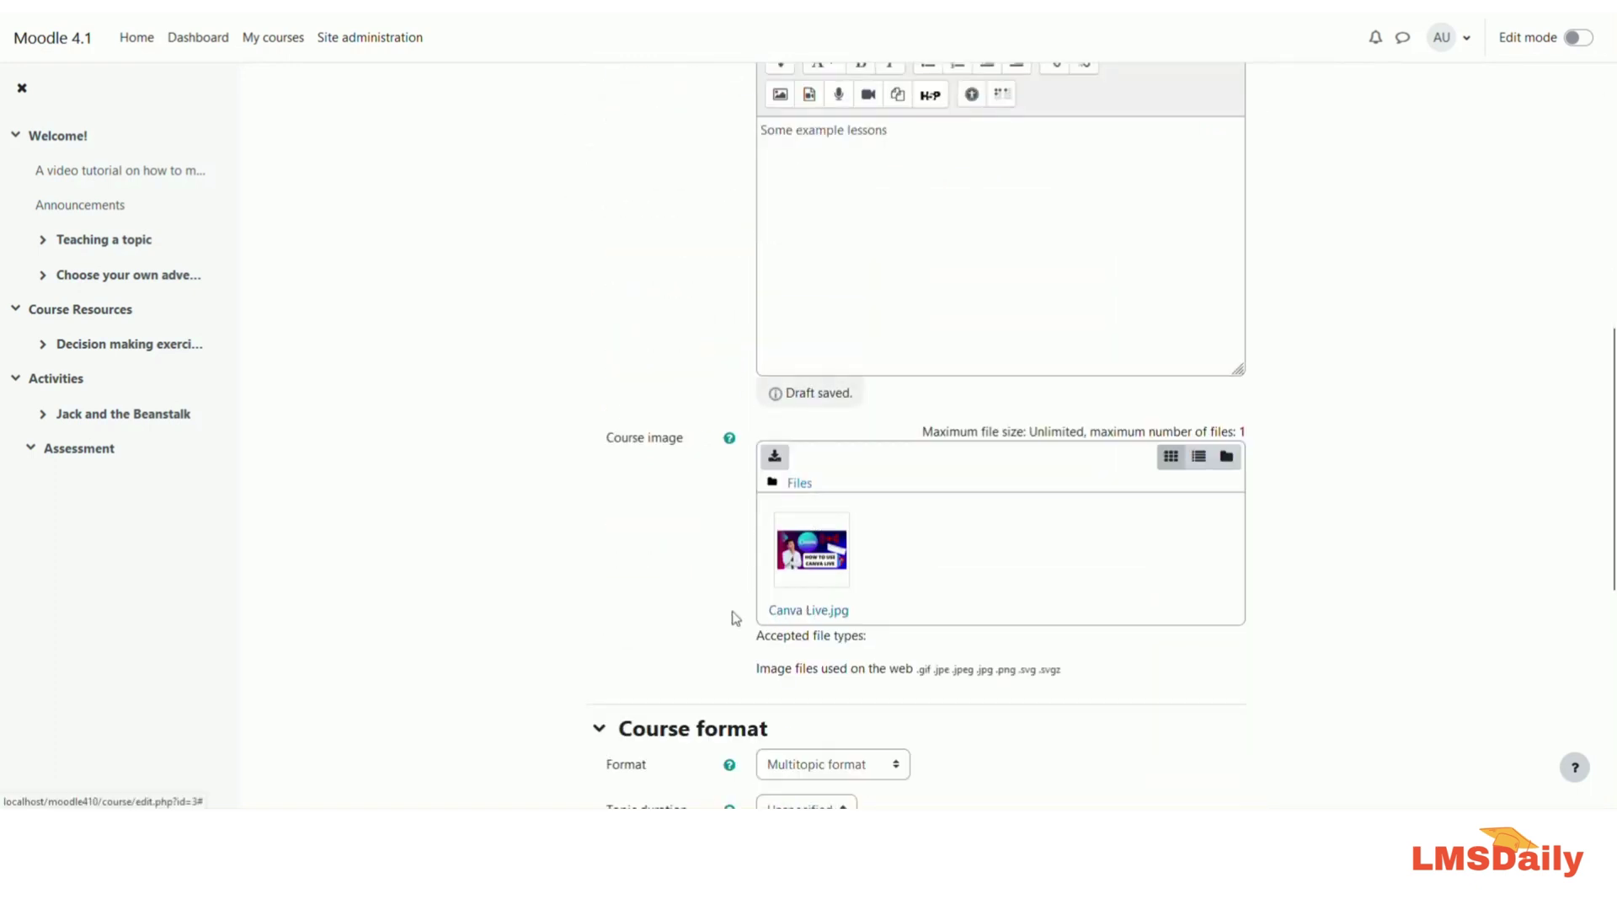
pyautogui.scroll(-2, 749, 654)
pyautogui.scroll(-3, 750, 654)
pyautogui.click(783, 439)
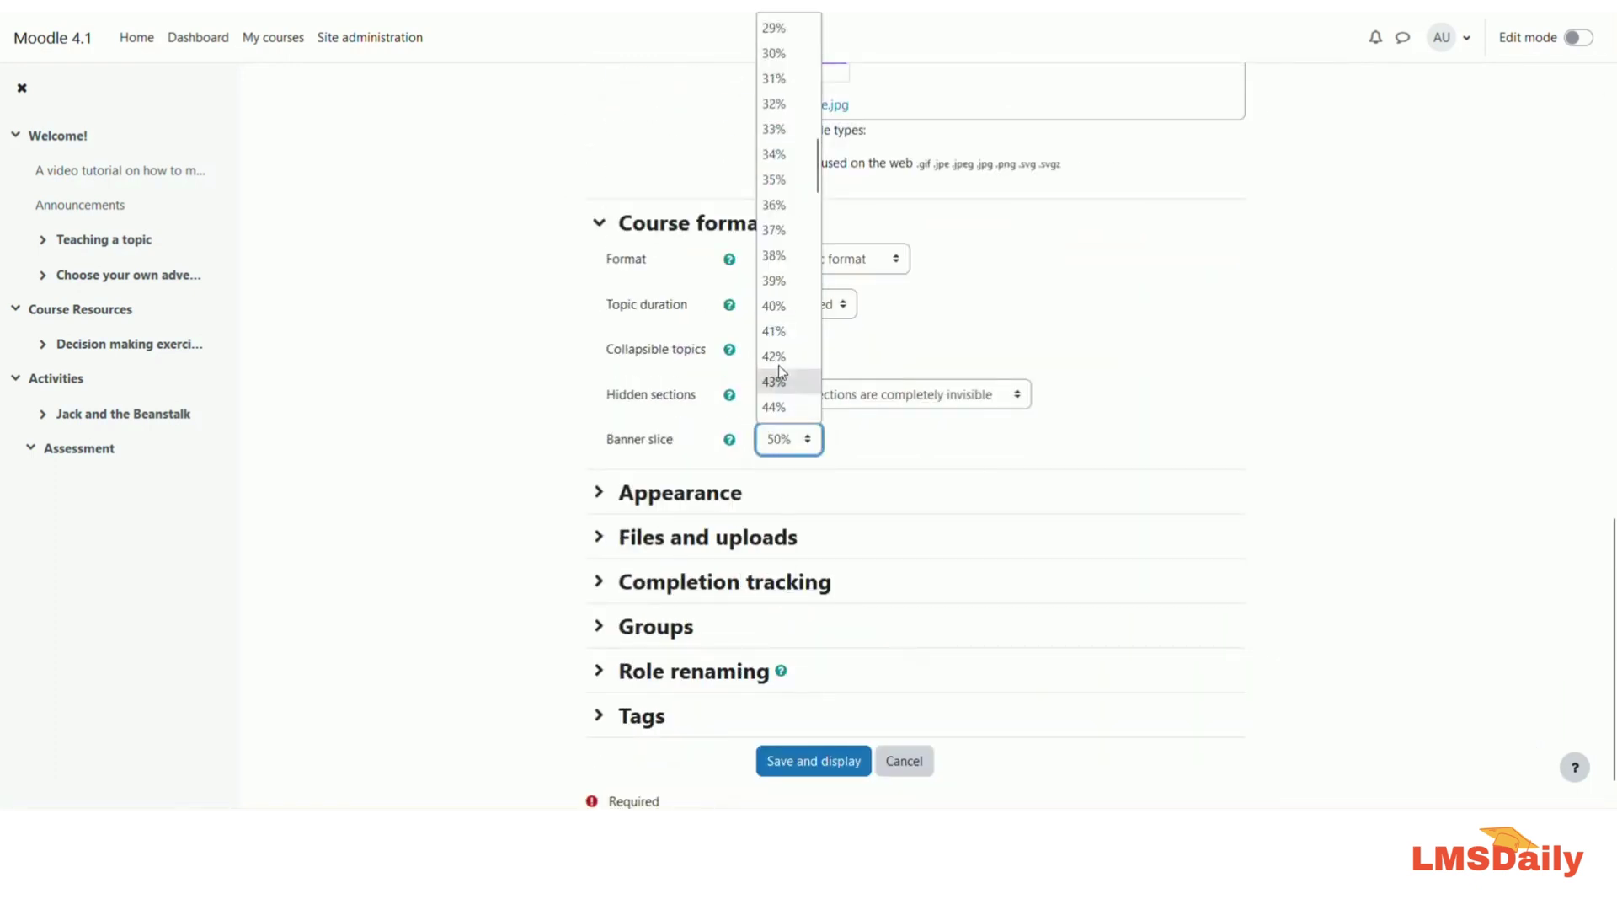
pyautogui.scroll(8, 778, 366)
pyautogui.scroll(4, 782, 101)
pyautogui.click(771, 30)
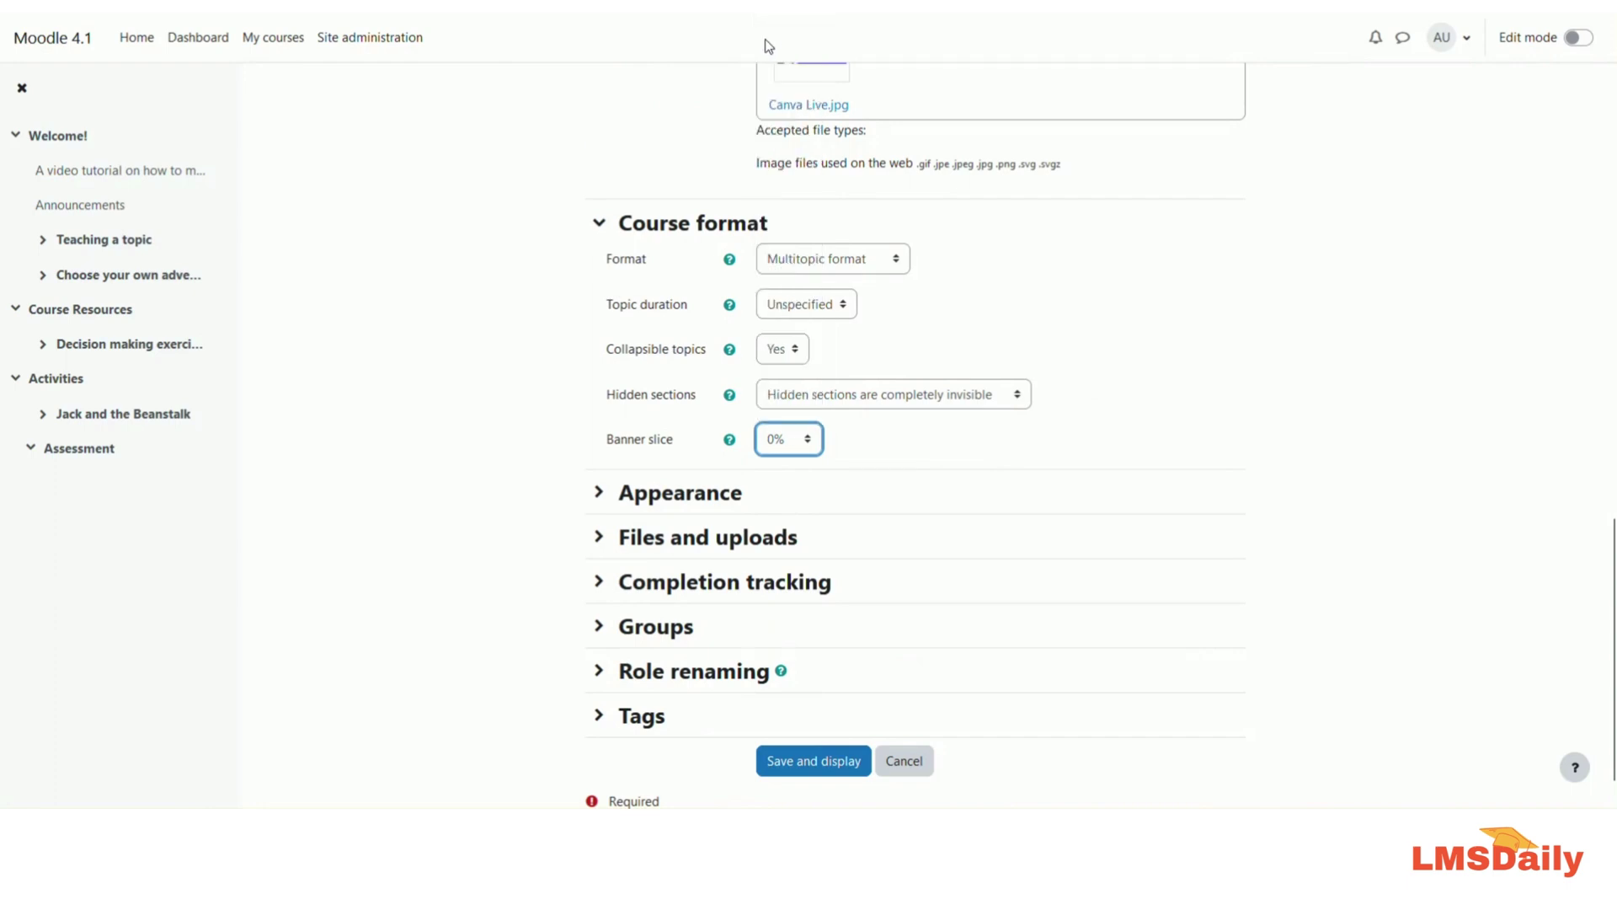
pyautogui.scroll(12, 545, 375)
pyautogui.scroll(2, 549, 383)
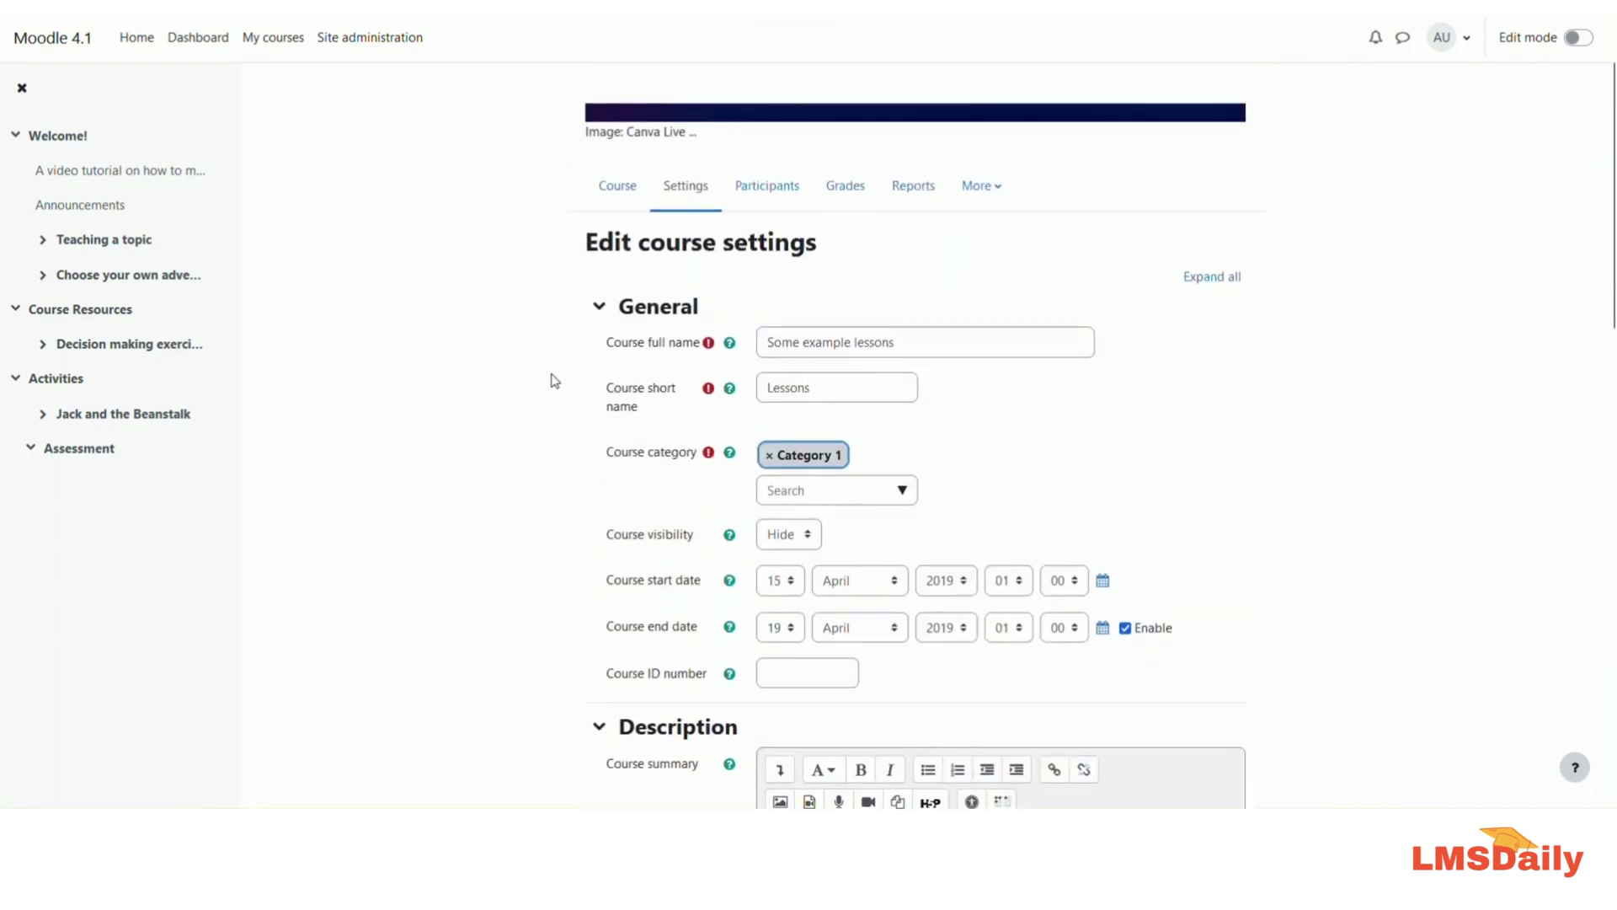
pyautogui.scroll(-10, 857, 429)
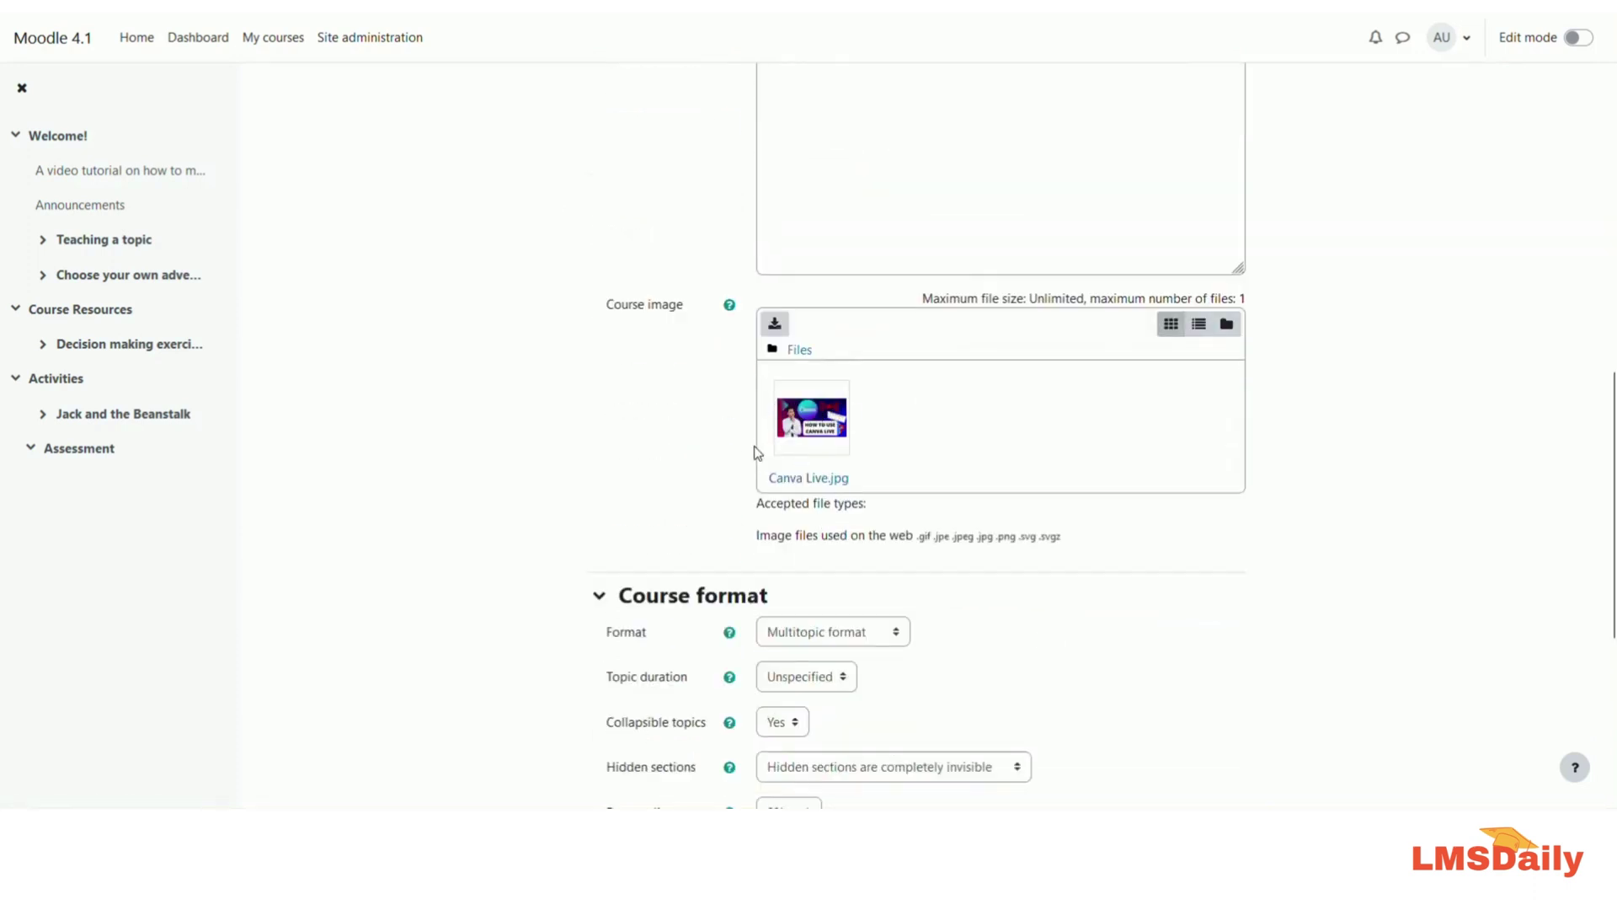
pyautogui.scroll(-3, 755, 448)
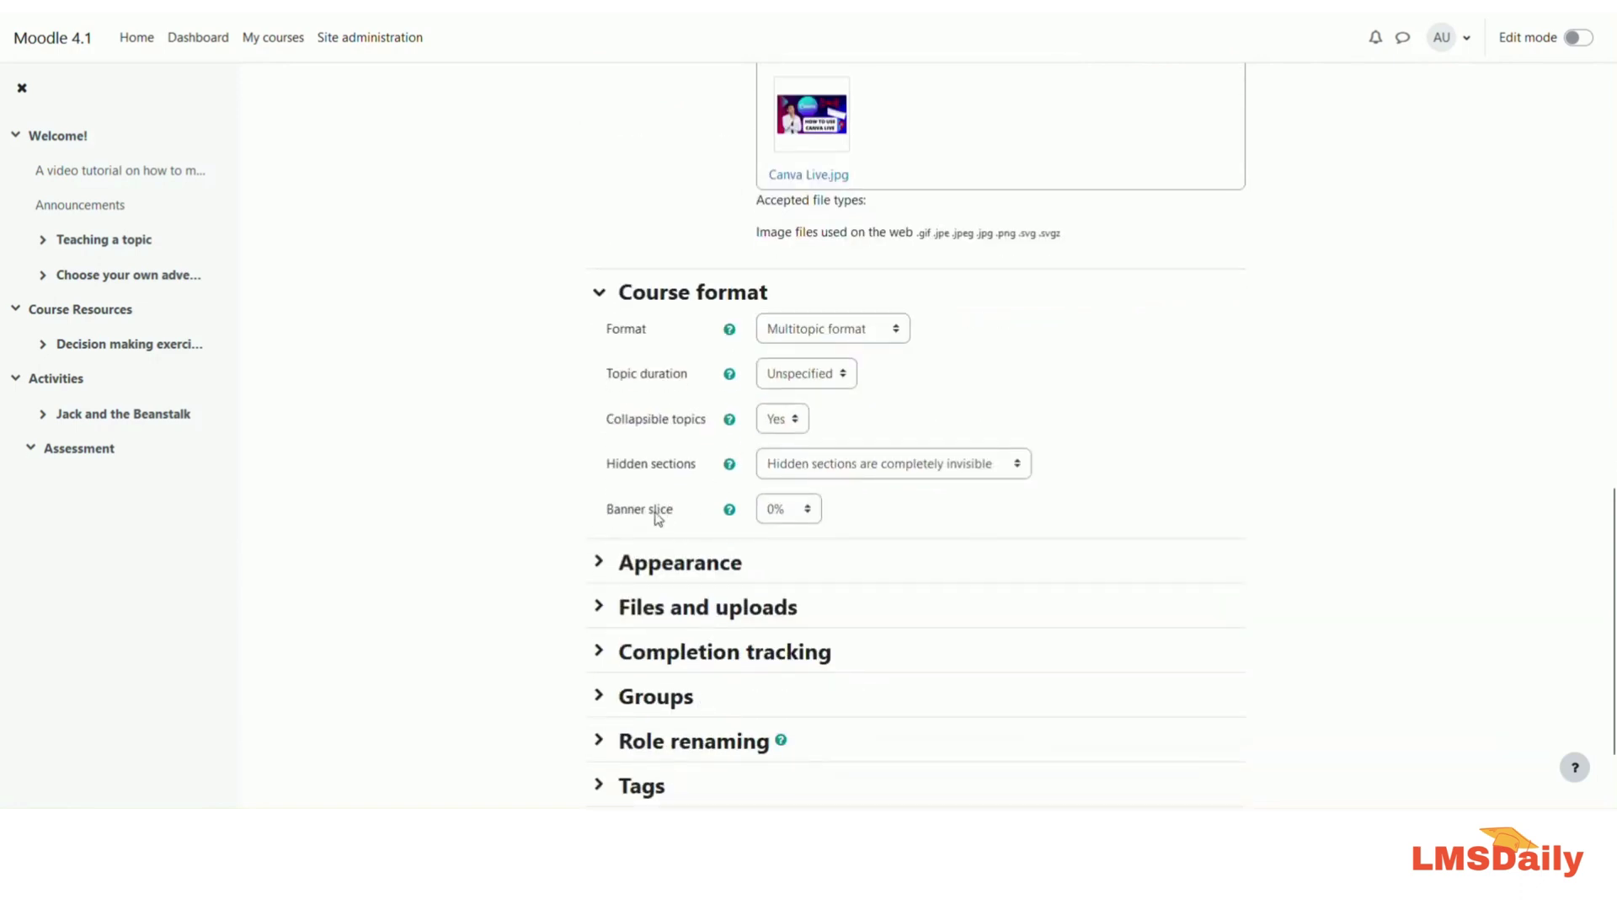